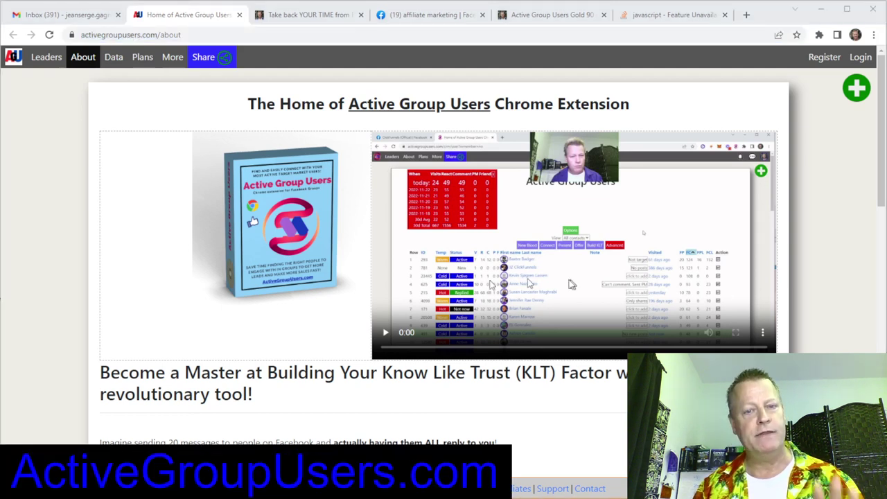
Scroll through the About page's intro video and three-step getting-started instructions.
scroll(381, 305, "down", 3)
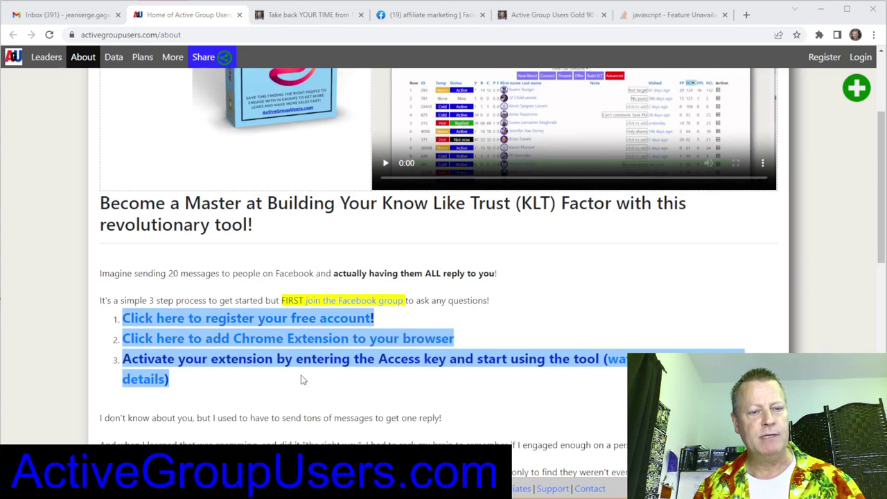
scroll(331, 369, "down", 9)
scroll(330, 368, "up", 12)
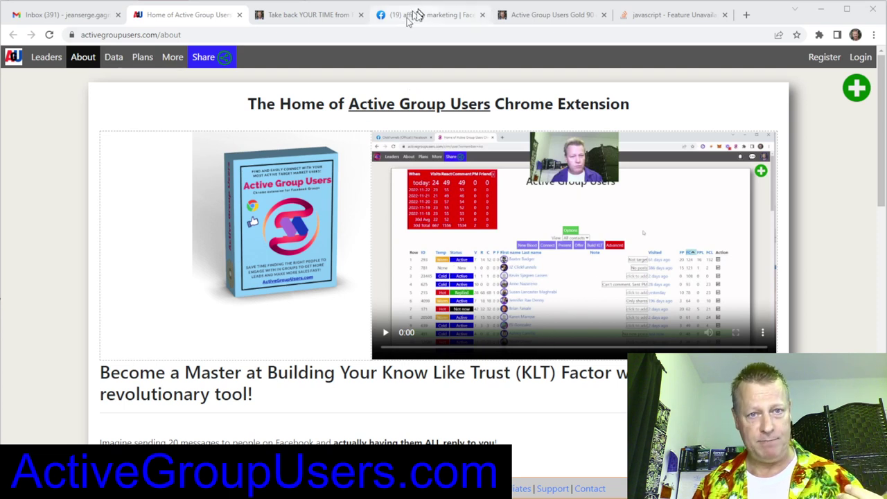
Look over the Active Group Users Gold 90-day free offer page.
left_click(546, 21)
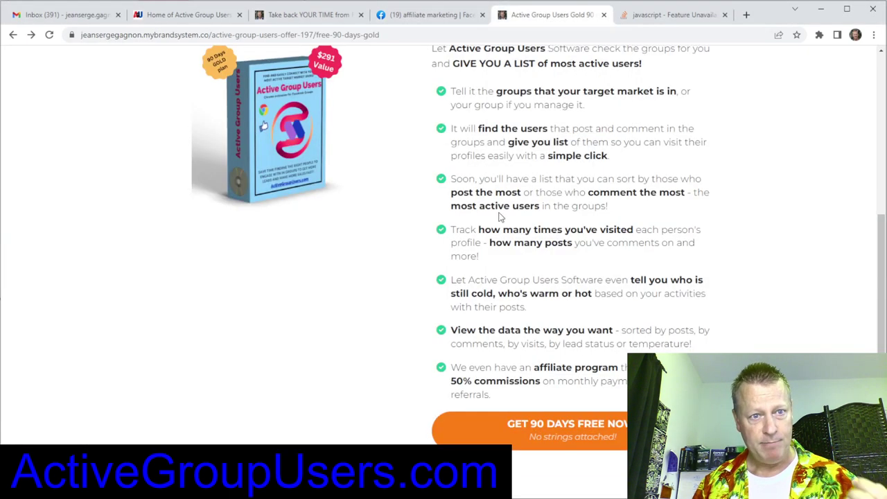
scroll(478, 139, "up", 4)
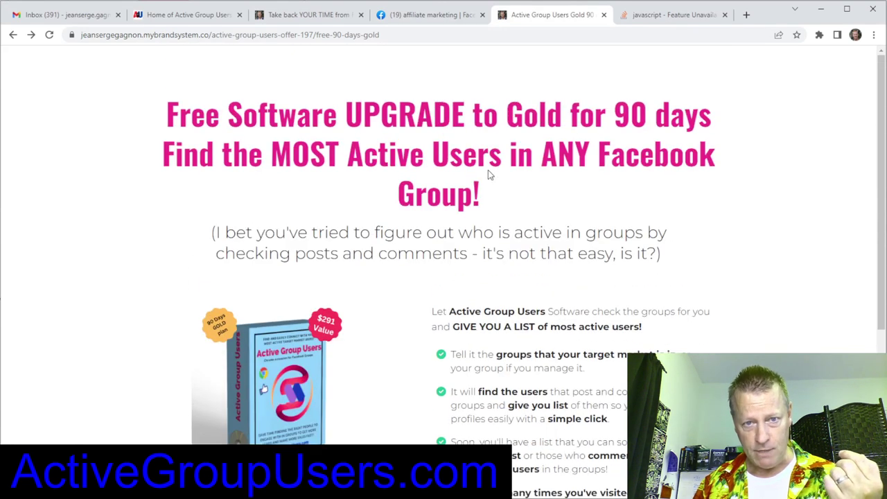
scroll(525, 198, "down", 4)
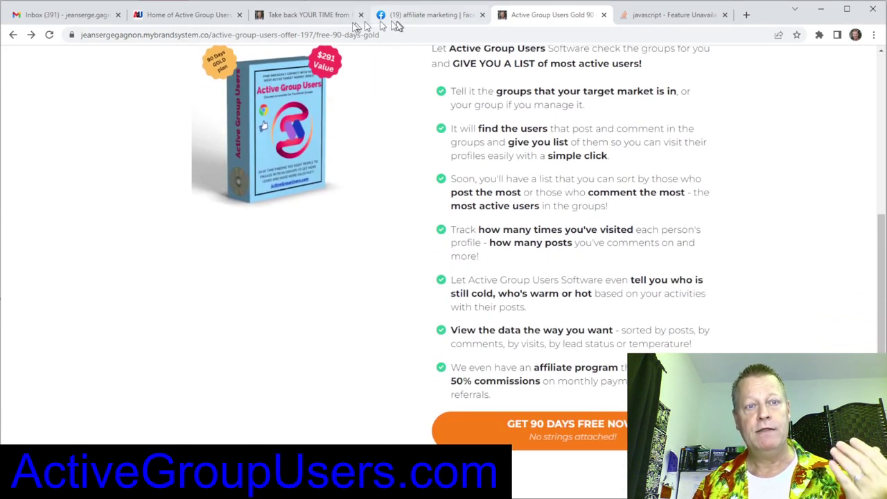
Browse the live software demo workshop page.
left_click(330, 16)
scroll(406, 222, "down", 6)
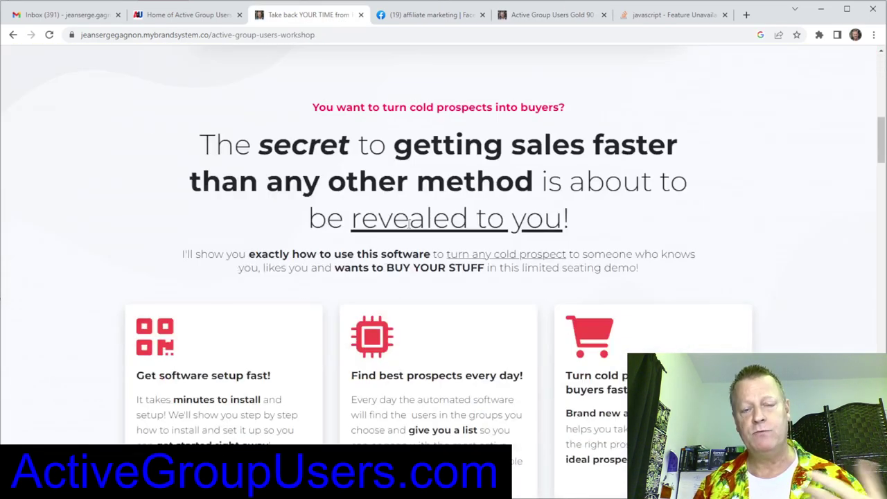
scroll(749, 93, "up", 5)
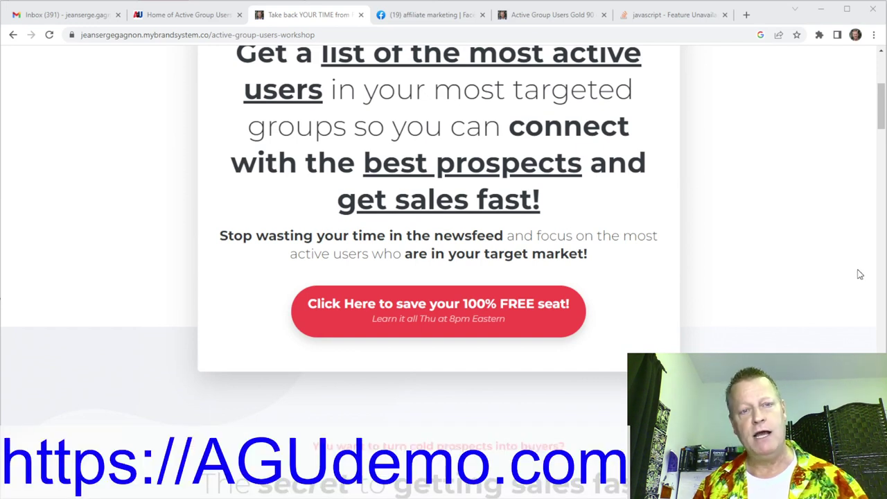
scroll(480, 233, "up", 4)
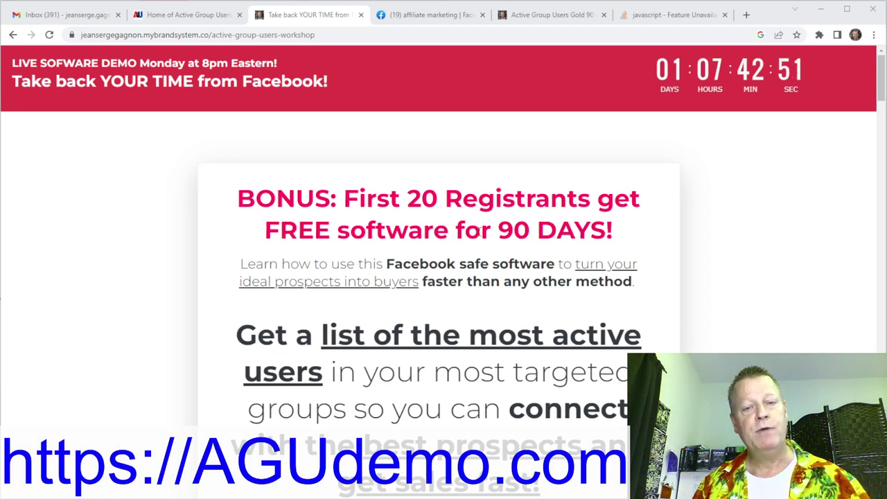
scroll(480, 233, "down", 3)
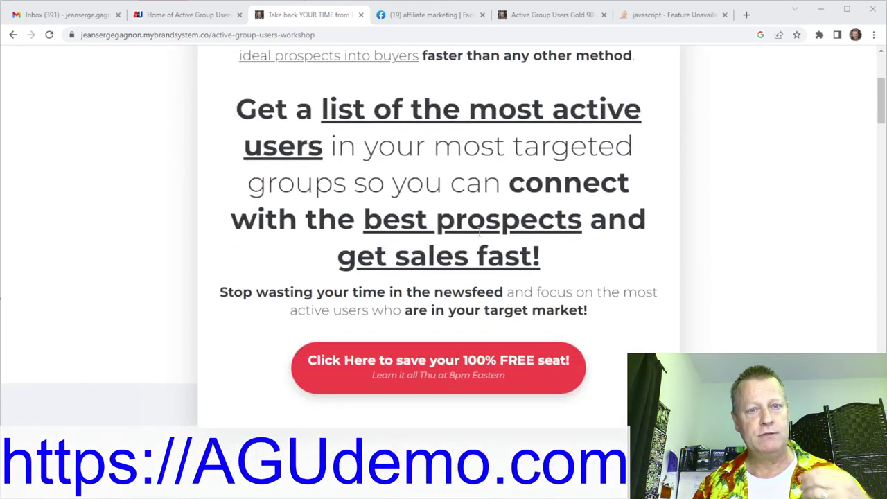
scroll(478, 233, "down", 2)
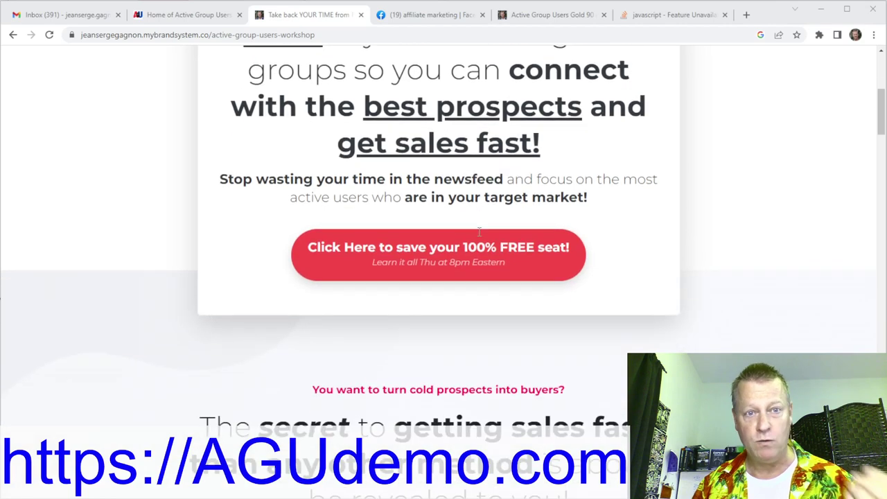
scroll(479, 233, "down", 5)
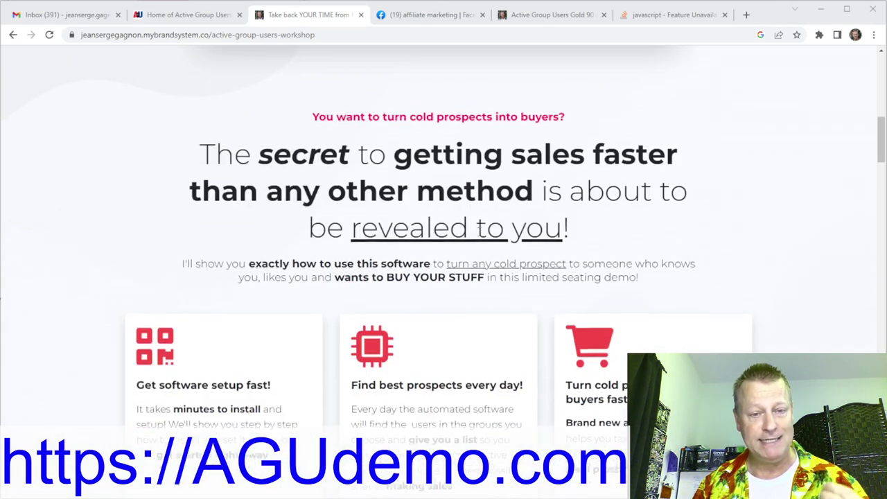
scroll(479, 233, "down", 7)
scroll(479, 233, "down", 14)
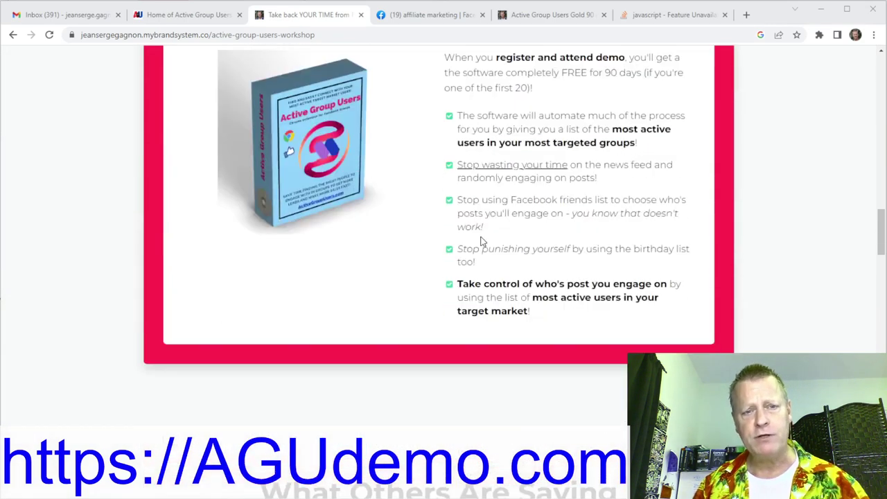
scroll(480, 240, "down", 6)
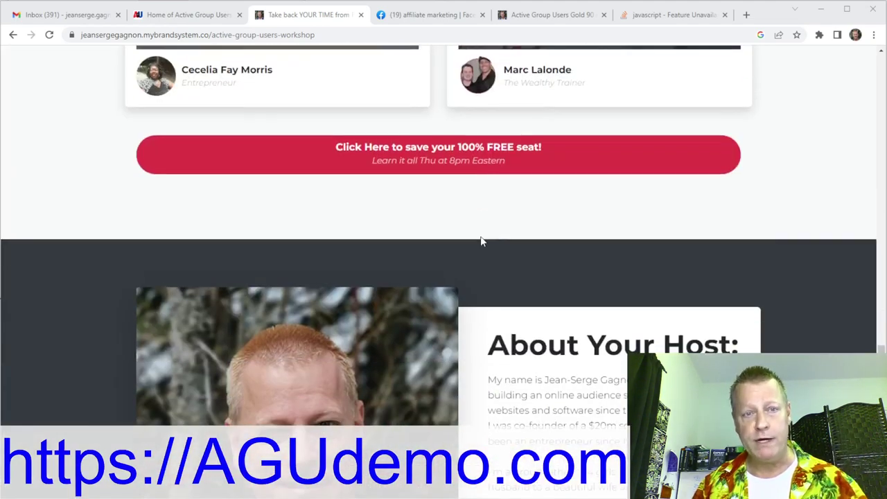
scroll(481, 239, "up", 12)
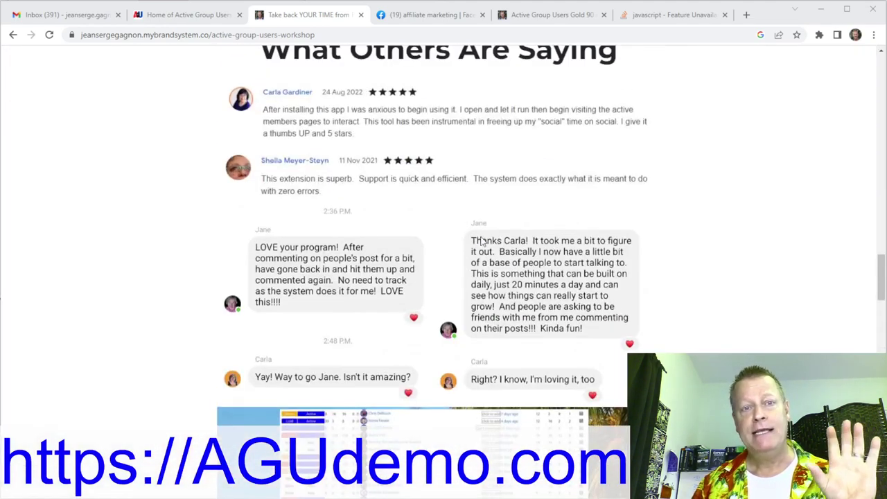
scroll(492, 215, "up", 15)
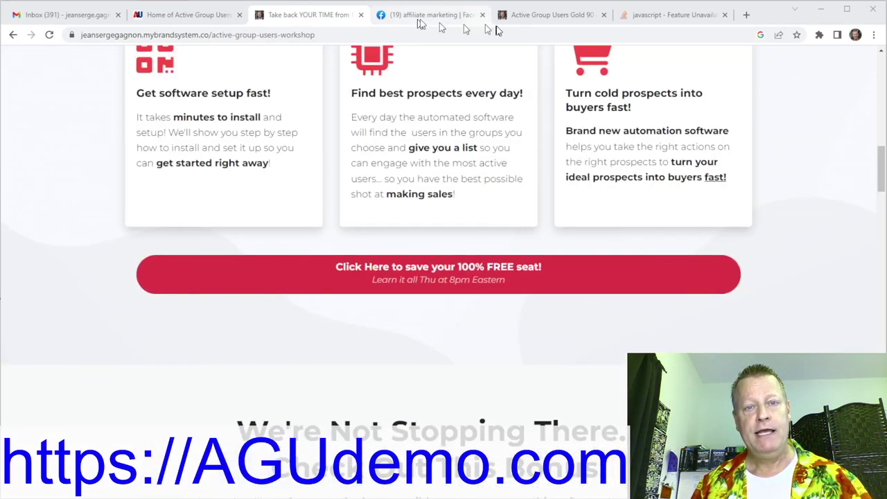
Back on the Gold offer page, start the 'GET 90 DAYS FREE NOW' signup.
left_click(516, 15)
scroll(533, 244, "up", 4)
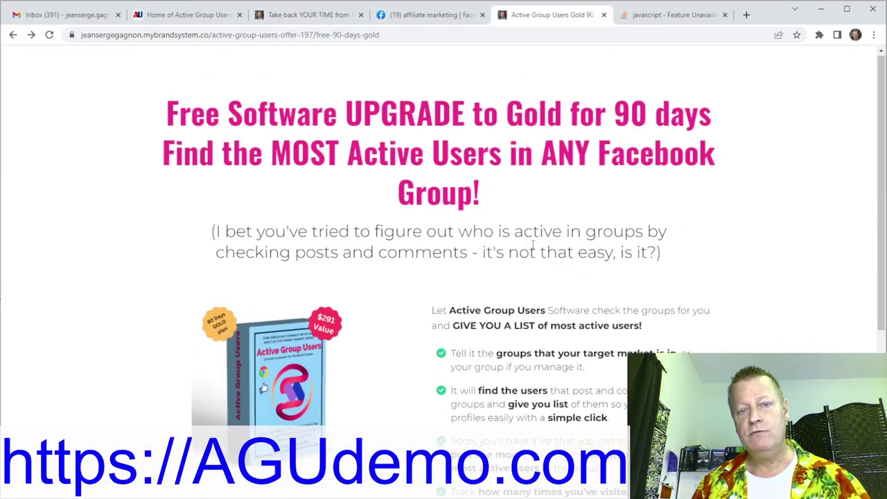
scroll(547, 264, "down", 4)
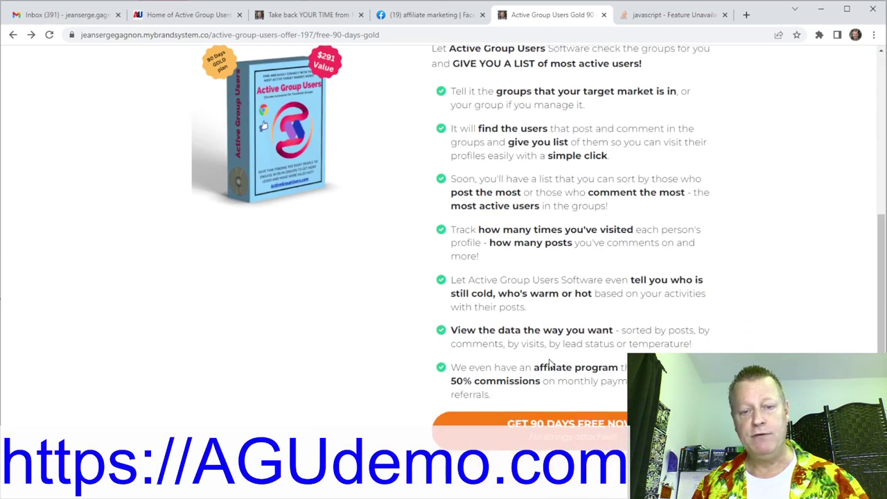
left_click(576, 433)
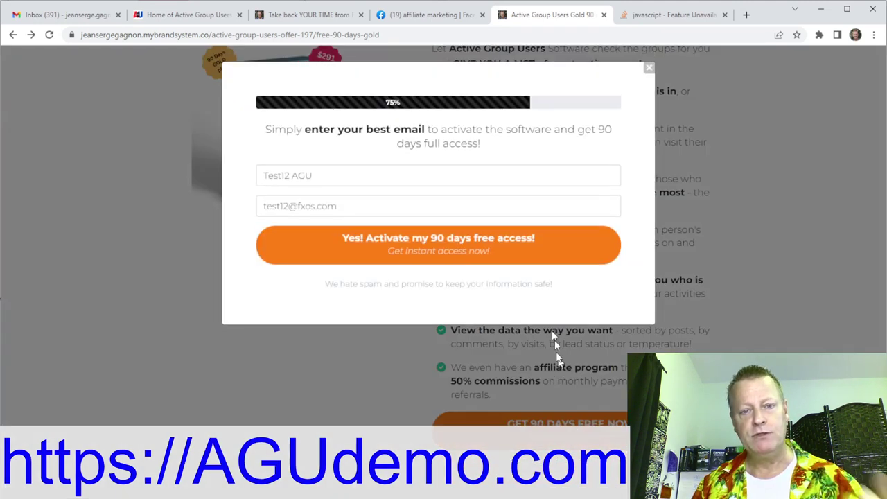
Change the signup form's test name and e-mail, then activate the free 90-day access.
left_click(353, 180)
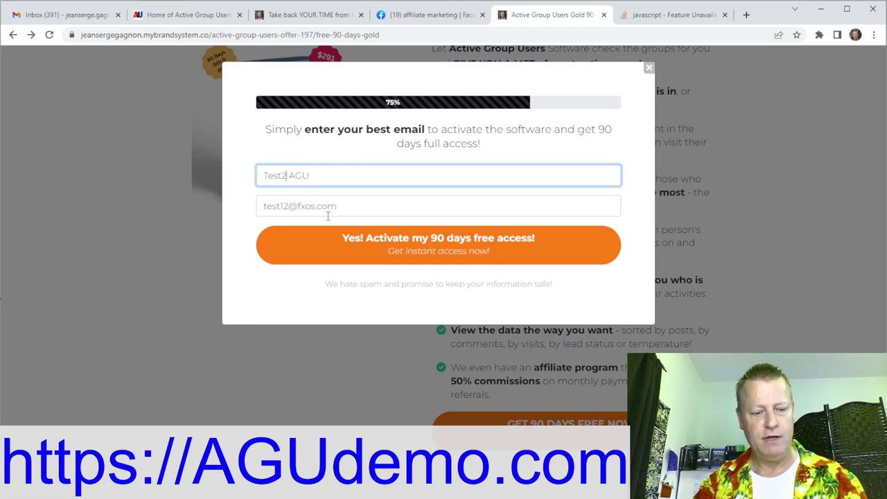
type("5")
left_click(288, 208)
key("BackSpace")
key("BackSpace")
type("25")
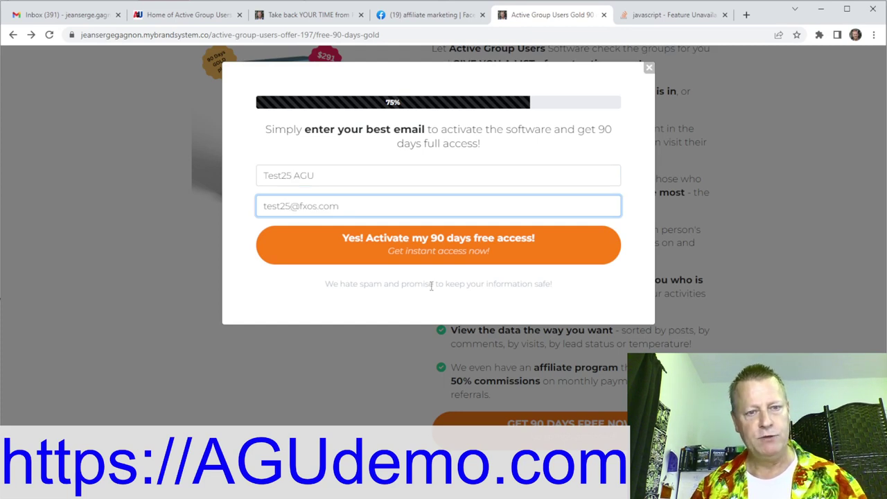
left_click(430, 252)
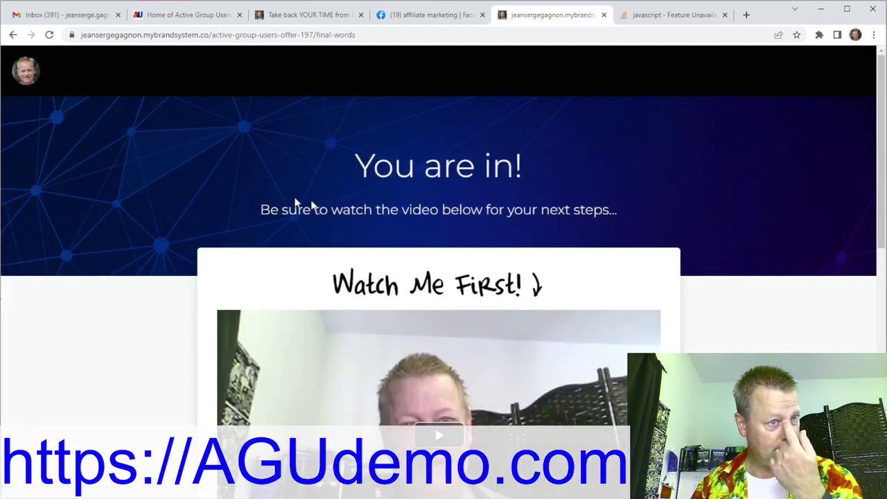
Refresh the Gmail Primary inbox, open the Welcome to Active Group Users e-mail and follow its account link.
left_click(87, 14)
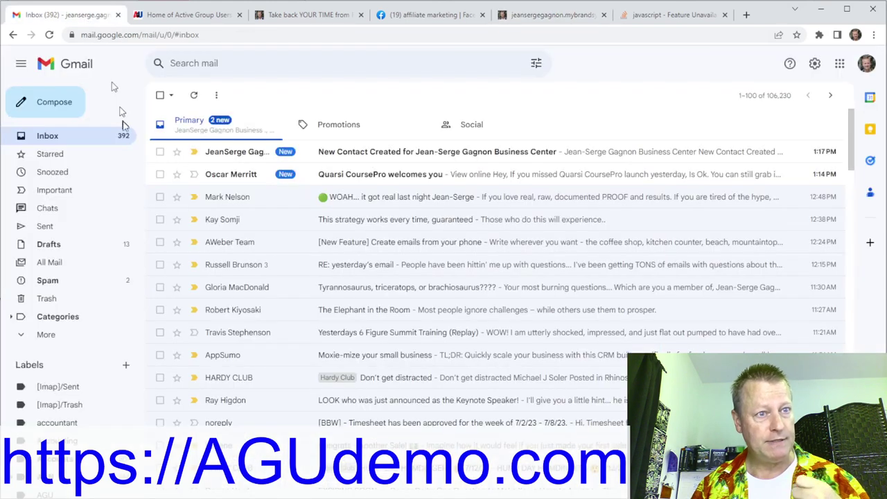
left_click(222, 126)
left_click(194, 97)
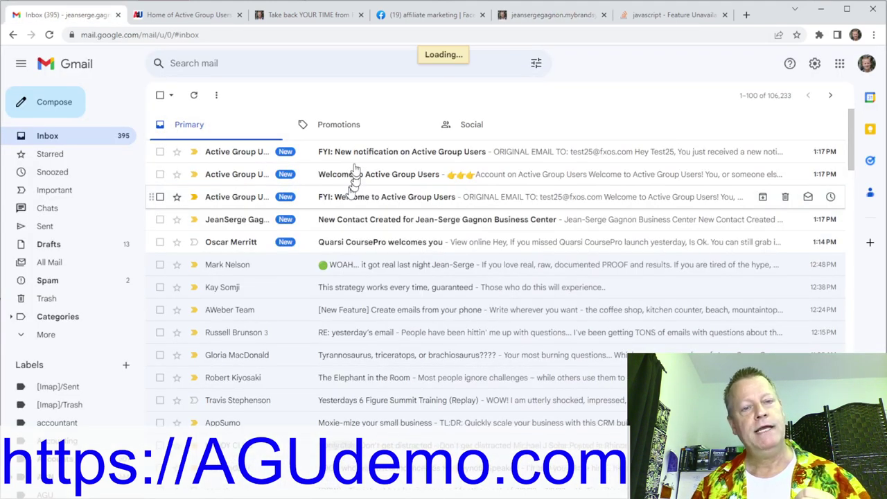
left_click(374, 174)
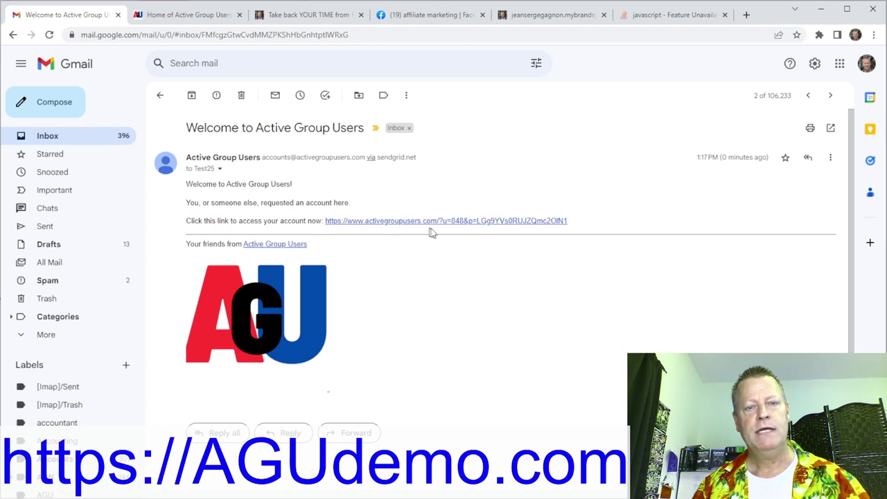
left_click(466, 222)
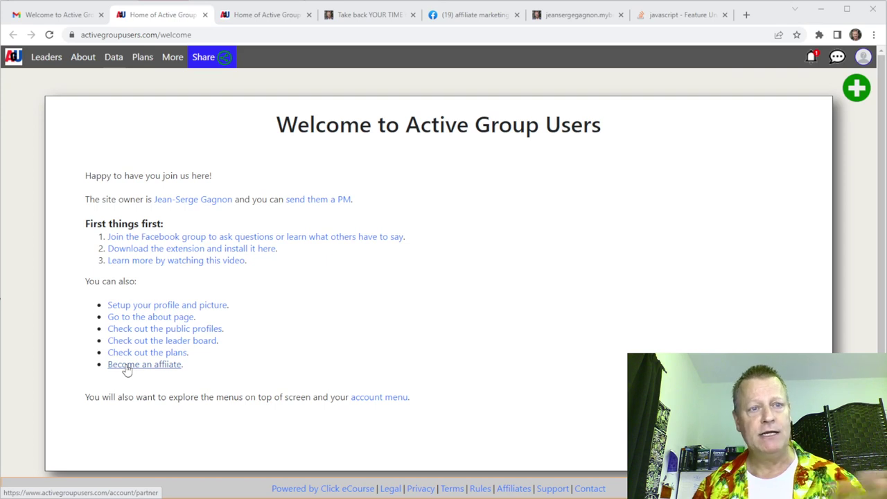
left_click(266, 14)
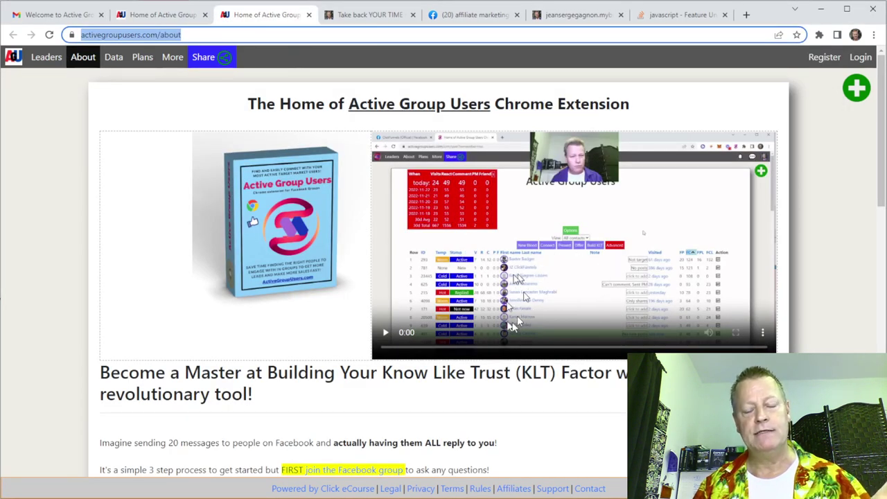
left_click(187, 19)
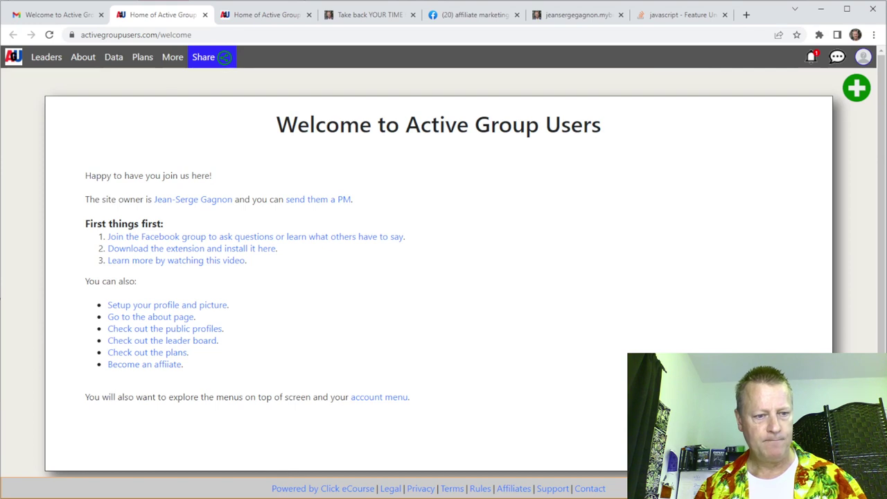
mouse_move(170, 494)
left_click(208, 479)
Highlight the Logging in and Installing the extension lines in the Notepad outline, then return to Chrome.
double_click(489, 31)
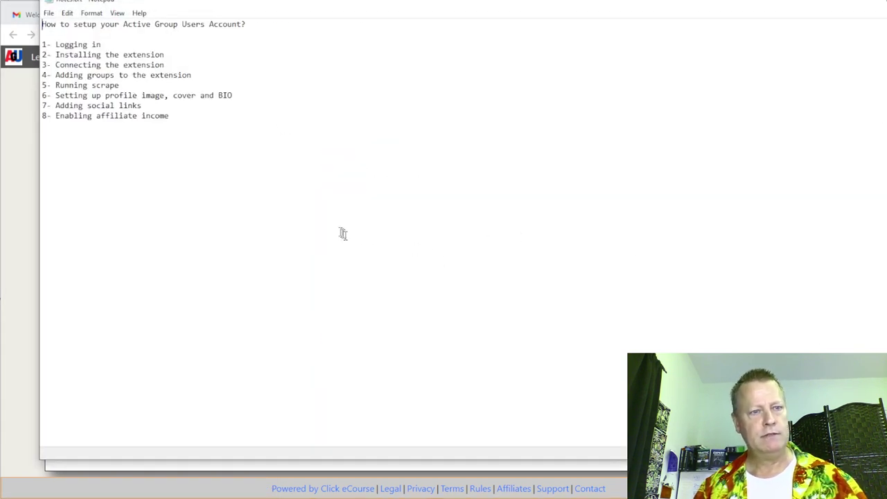
scroll(340, 232, "up", 10)
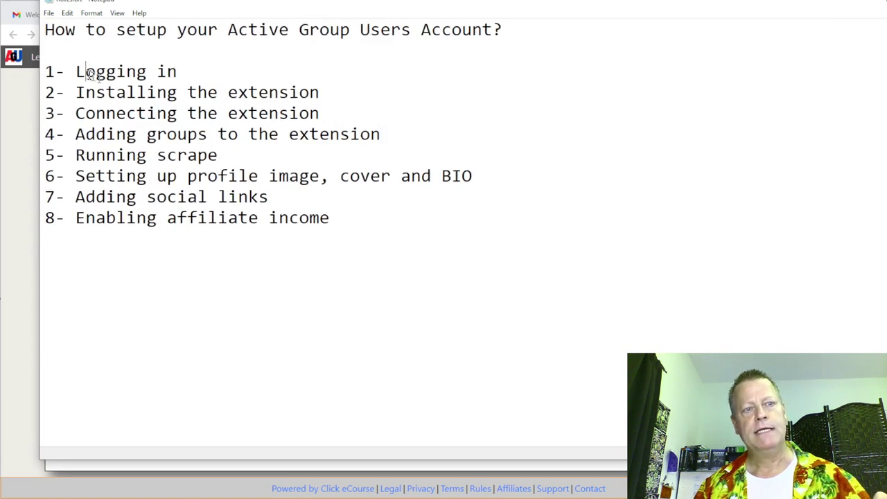
left_click_drag(86, 72, 188, 77)
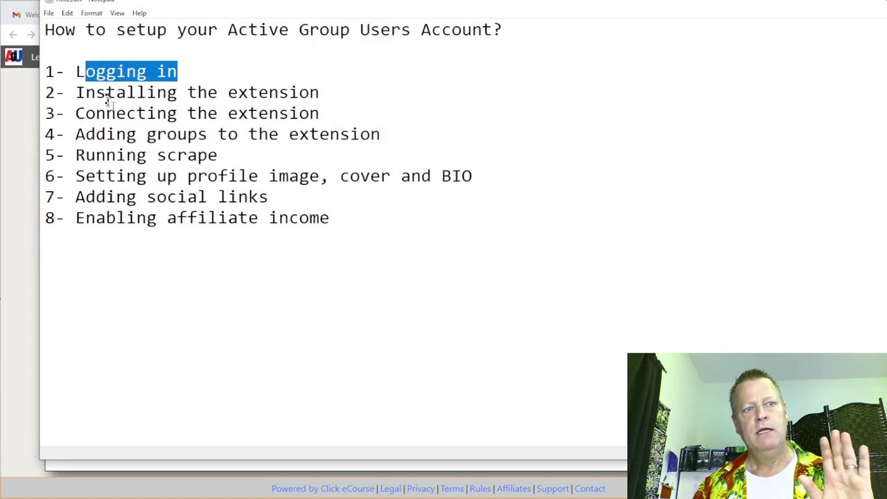
left_click_drag(76, 92, 289, 91)
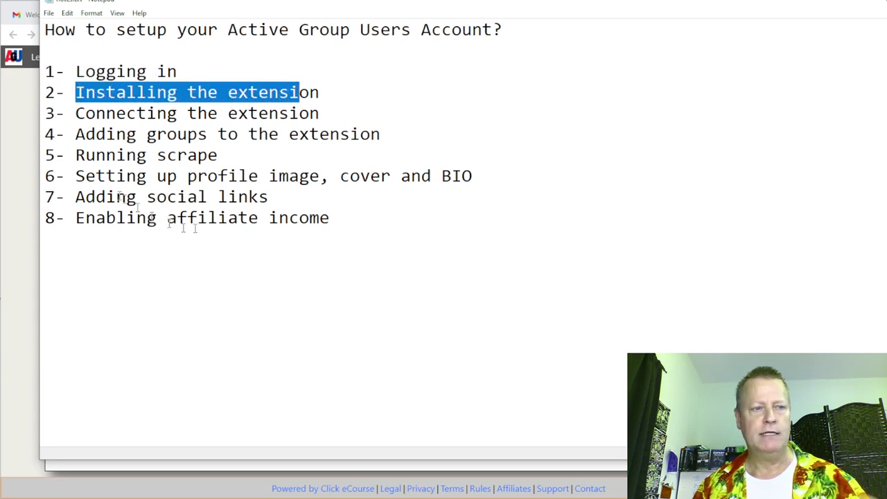
left_click(22, 182)
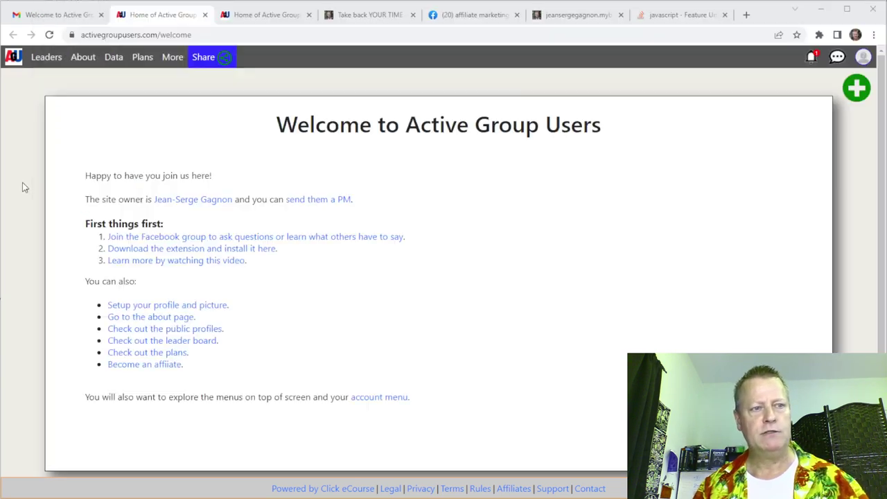
Remove the installed Active Group Users extension from the Web Store page and add it again.
left_click(198, 250)
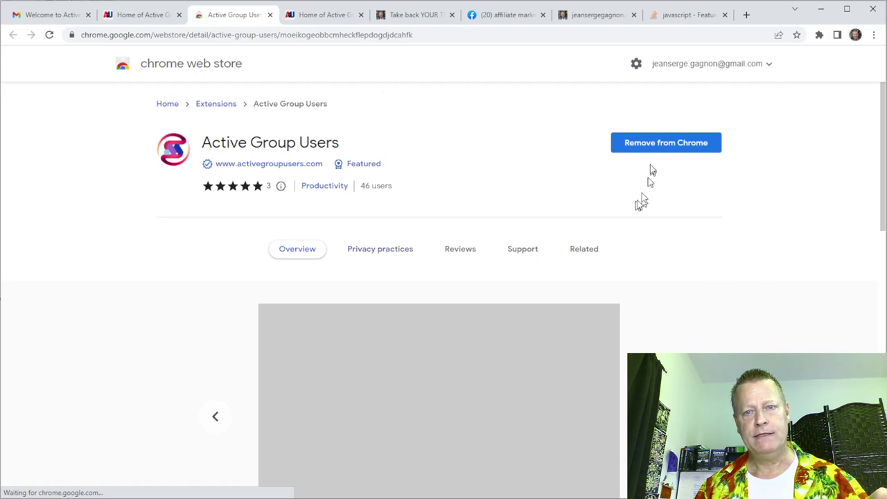
left_click(662, 147)
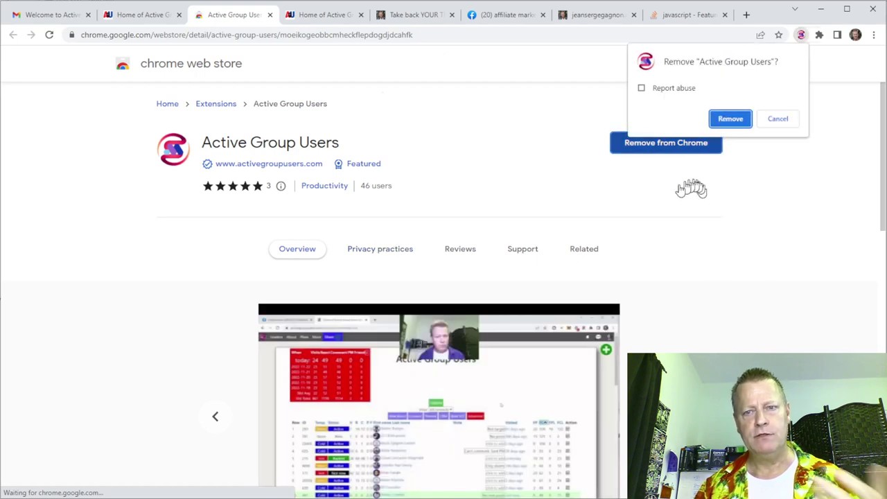
left_click(726, 119)
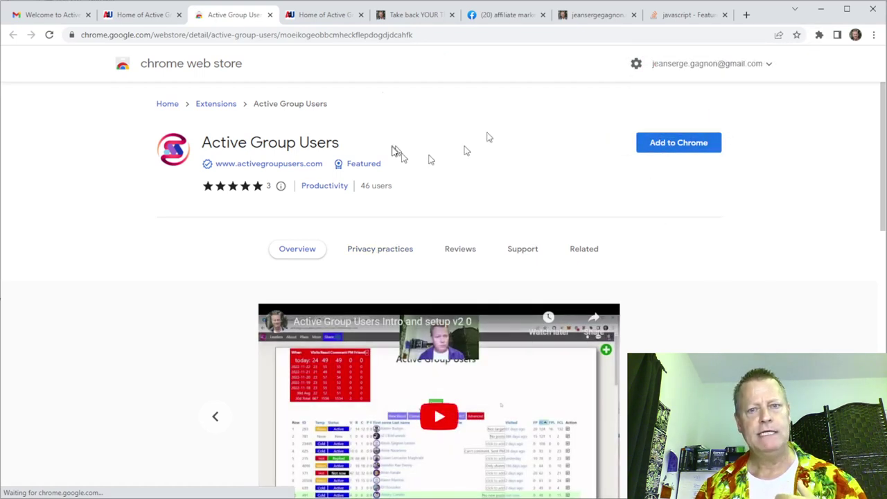
left_click(681, 145)
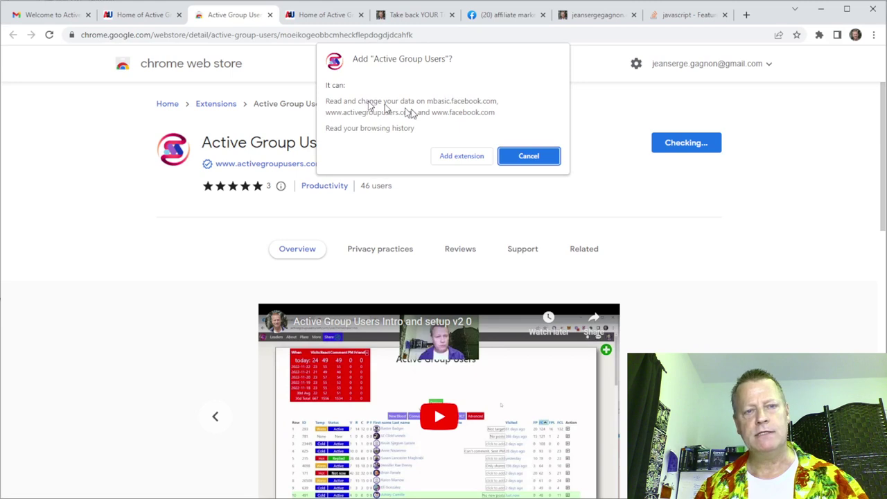
left_click(459, 165)
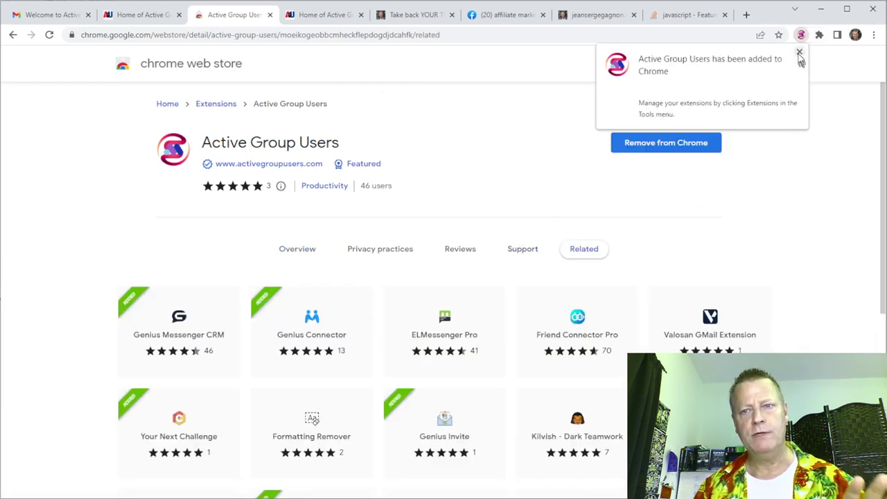
Pin Active Group Users to the Chrome toolbar from the Extensions menu.
left_click(799, 51)
left_click(819, 35)
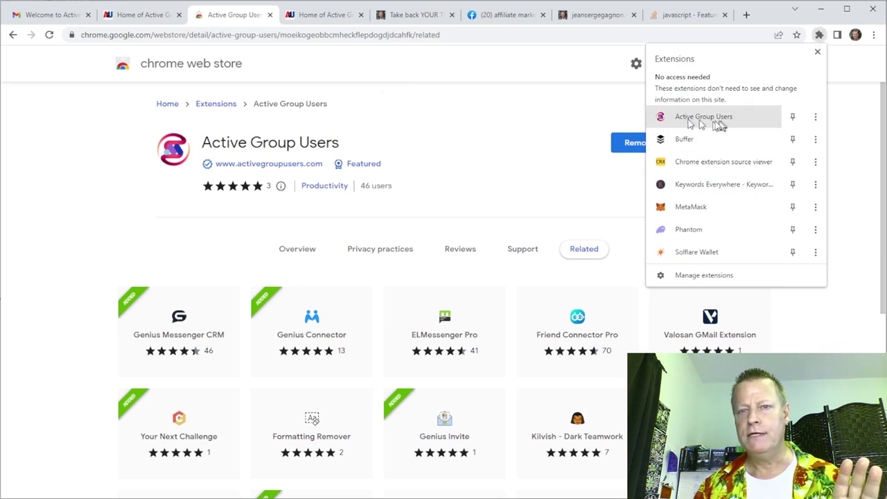
left_click(793, 118)
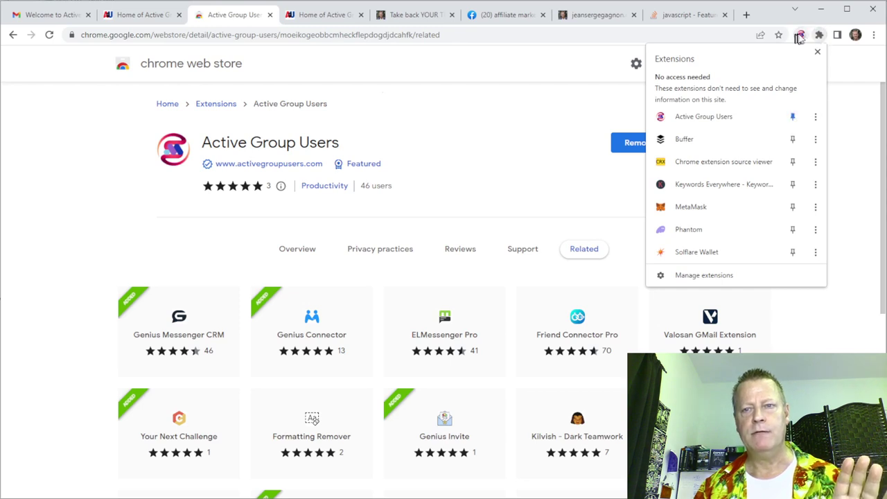
left_click(612, 124)
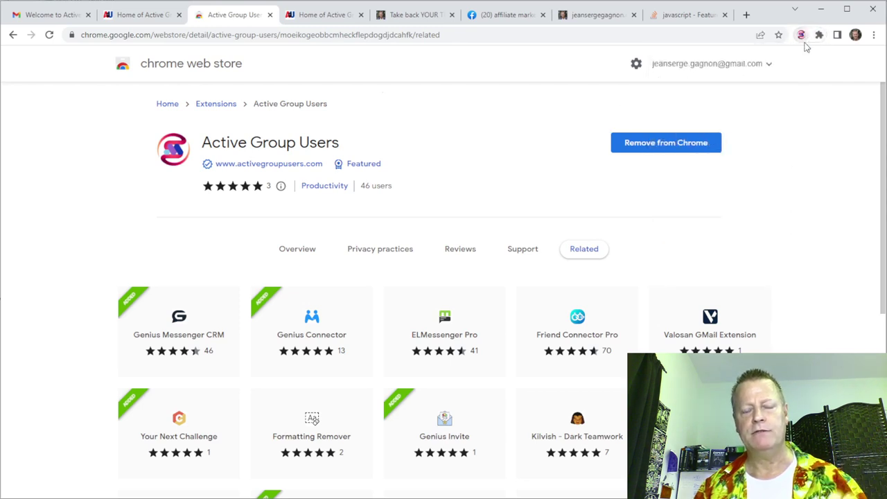
Highlight step 3, Connecting the extension, in Notepad and switch back to the Web Store listing.
key("alt+Tab")
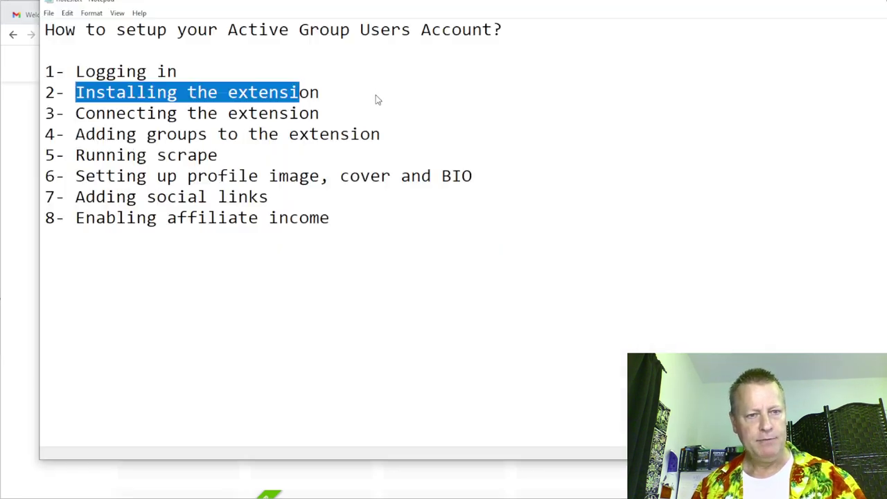
left_click_drag(86, 113, 299, 118)
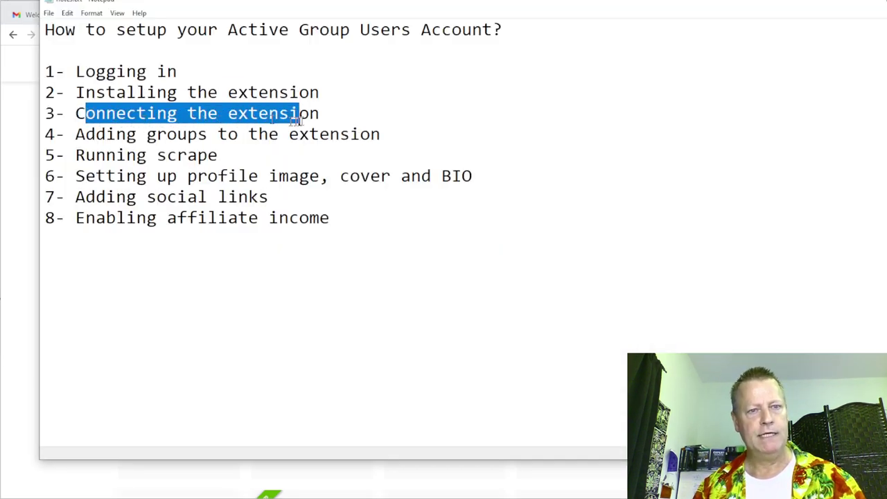
key("alt+Tab")
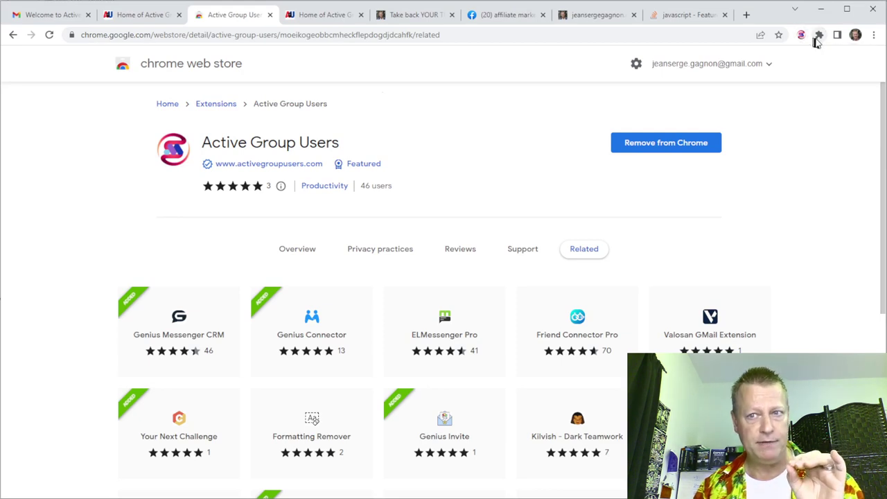
Link the logged-in account through 'Setup free account here', then continue to the group-entry step.
left_click(819, 35)
left_click(700, 118)
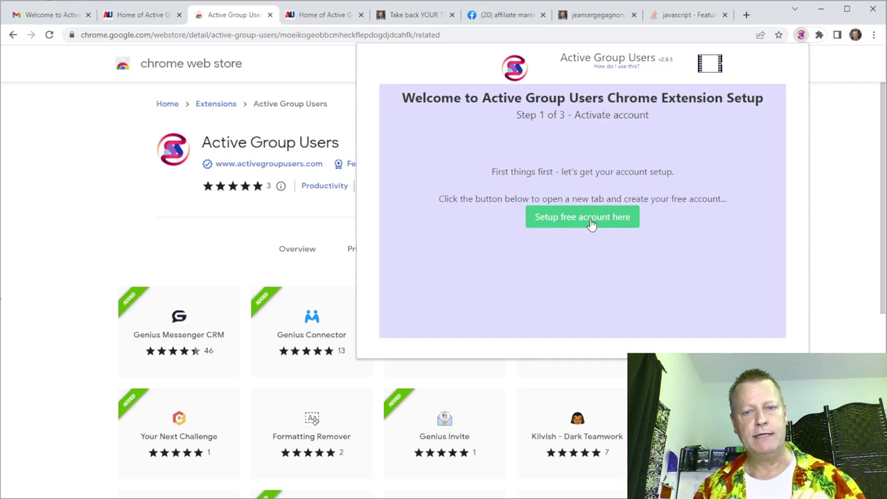
left_click(591, 220)
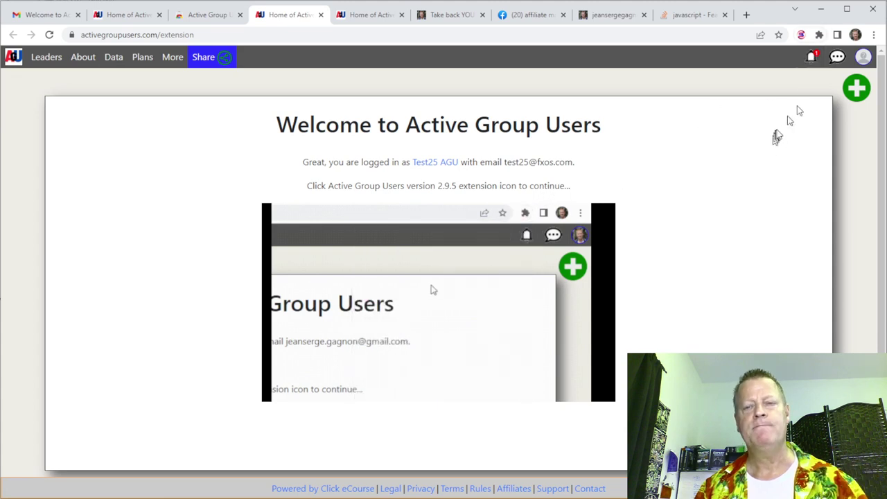
left_click(801, 36)
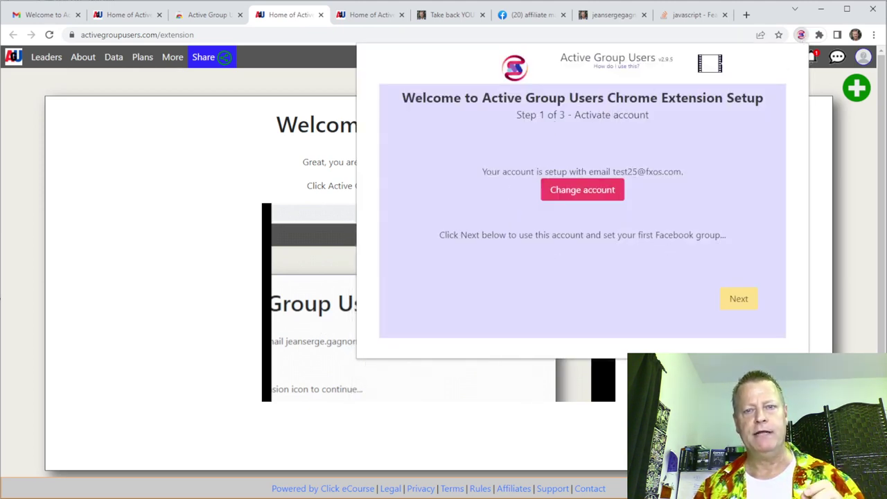
left_click_drag(625, 172, 694, 182)
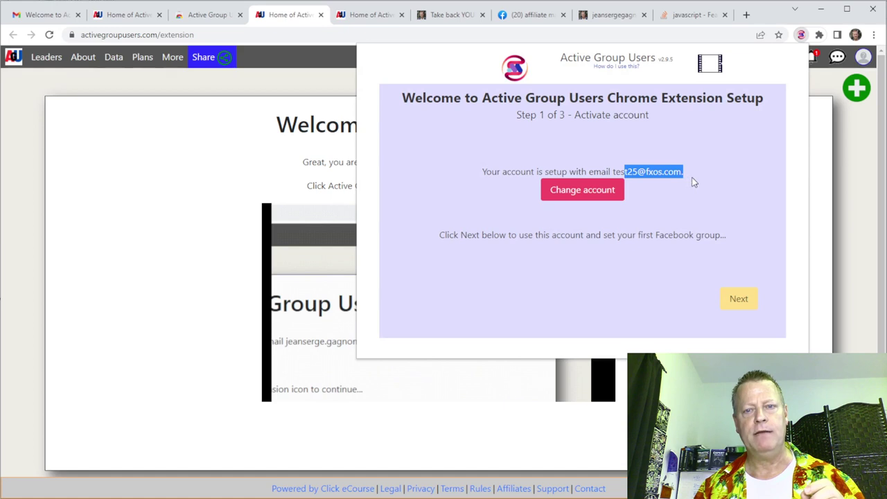
left_click(740, 301)
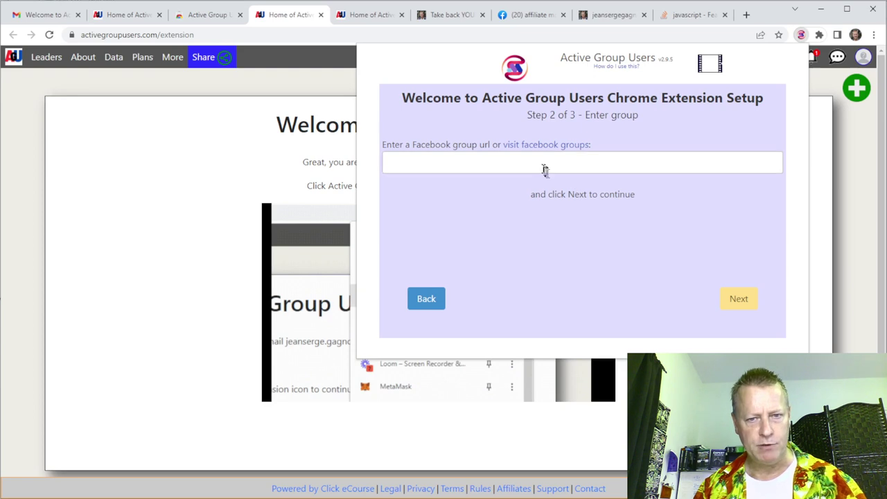
Copy the affiliate marketing Facebook group's URL, paste it into the setup wizard and finish.
left_click(520, 14)
left_click(268, 37)
key("ctrl+c")
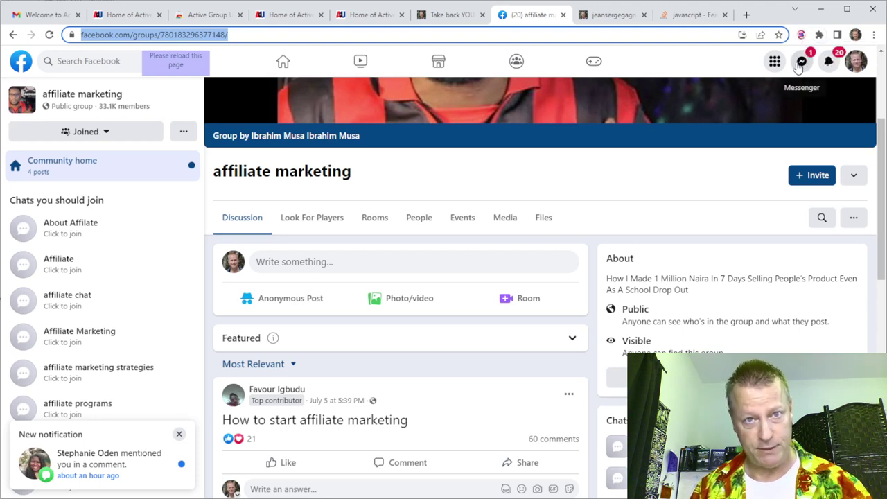
left_click(801, 37)
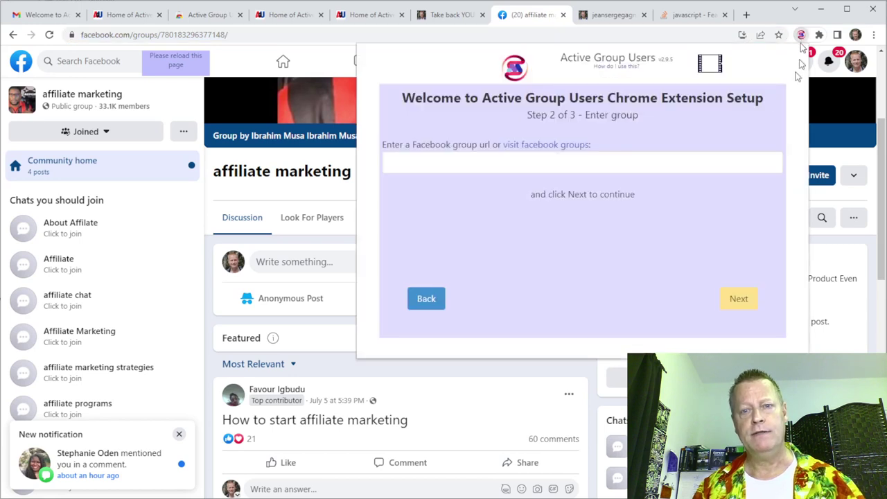
key("ctrl+v")
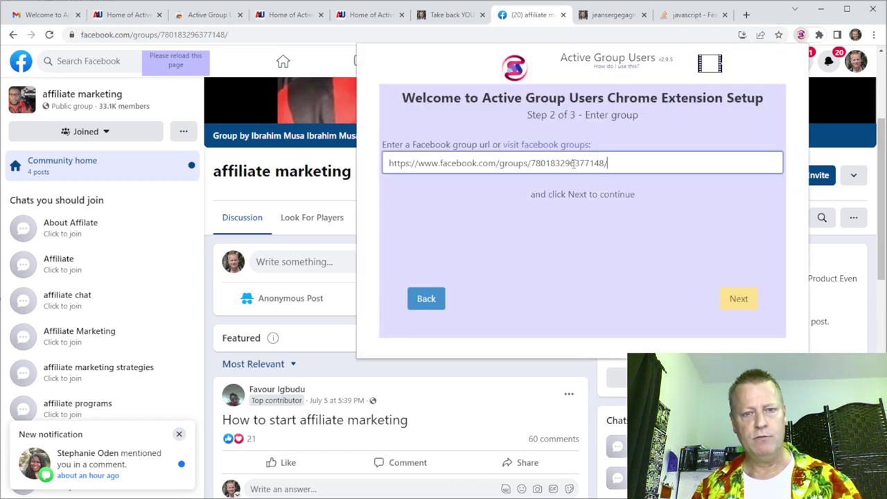
left_click(741, 302)
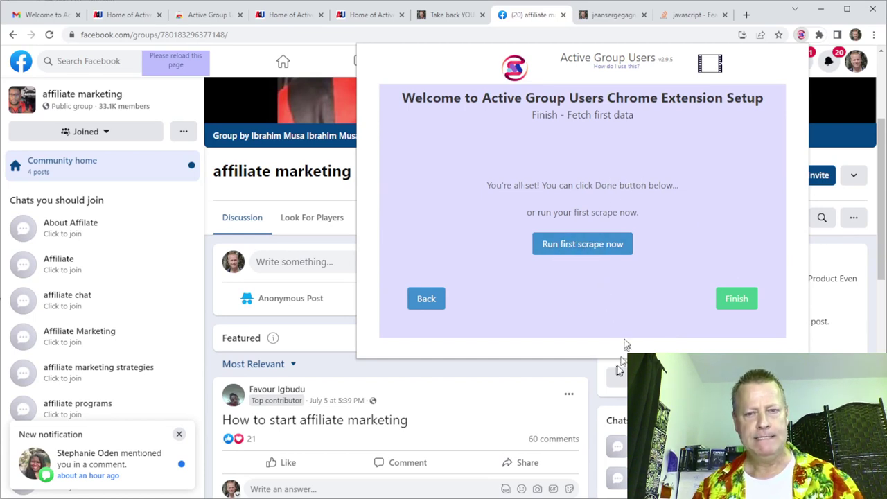
left_click(735, 299)
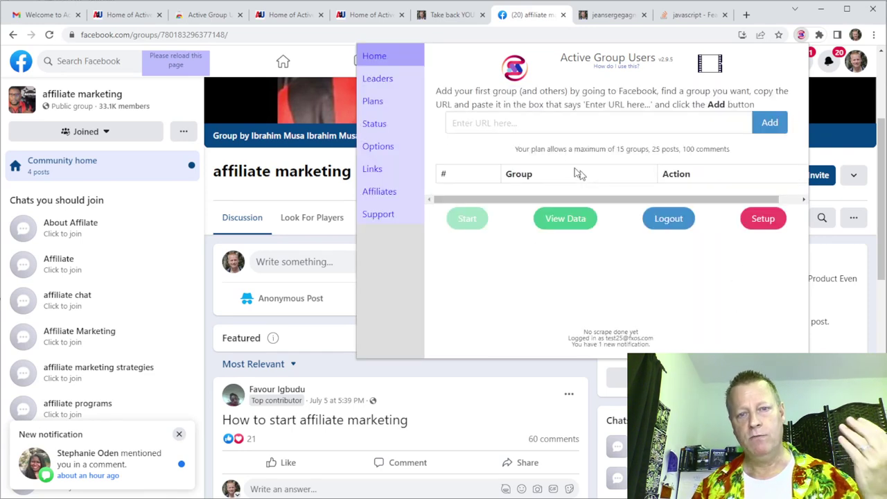
Paste the affiliate marketing group URL into Enter URL, add it, then glance at Options.
left_click(541, 124)
key("ctrl+v")
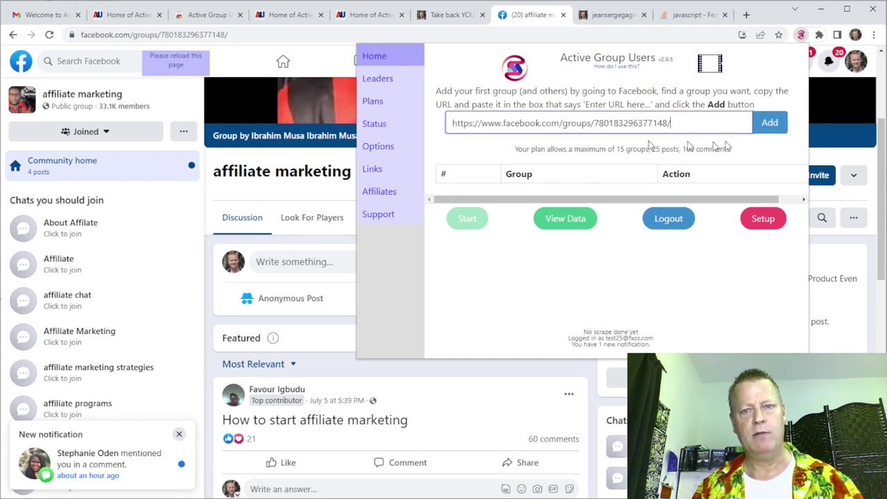
left_click(770, 123)
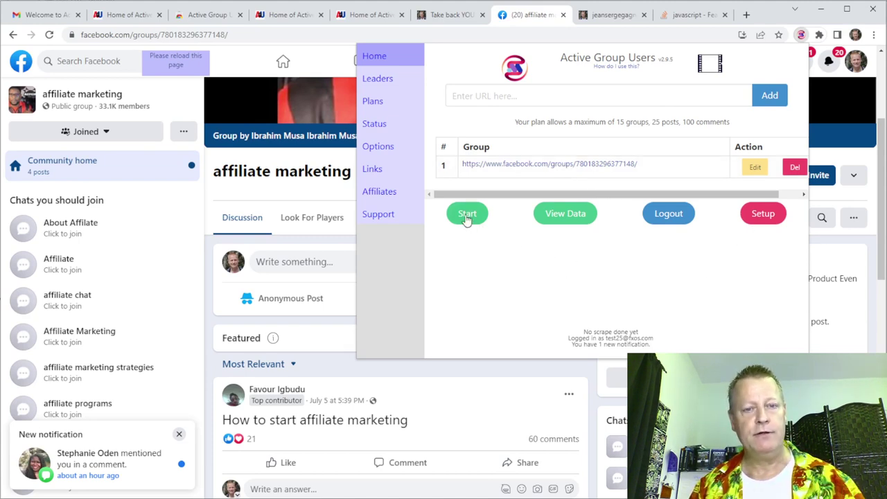
left_click(383, 143)
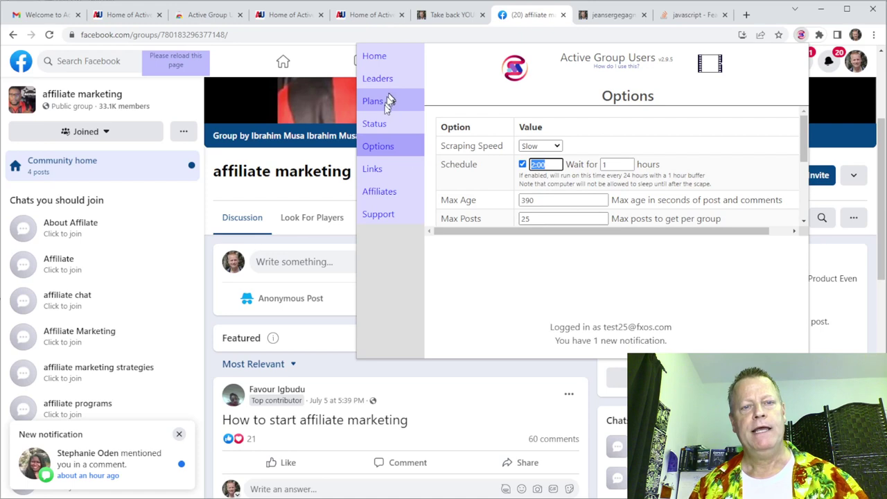
left_click(384, 58)
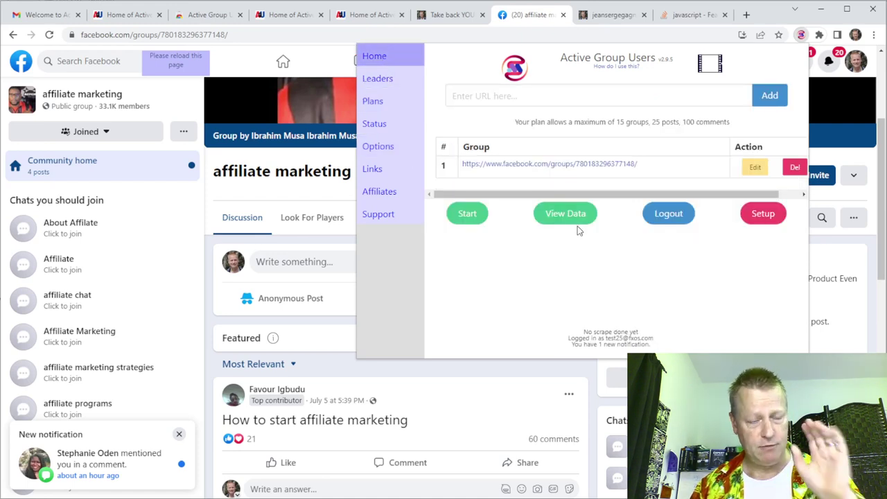
Mark checklist steps 4 (Adding groups to the extension) and 5 (Running scrape) in Notepad.
key("alt+Tab")
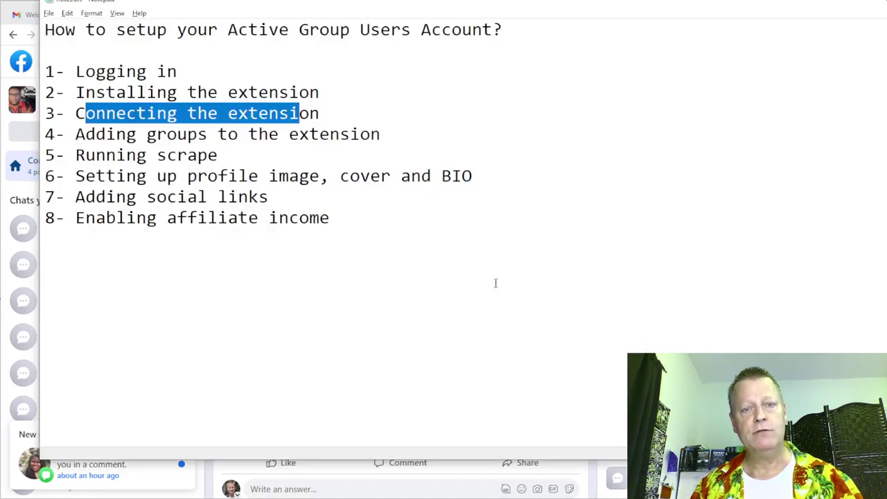
left_click_drag(106, 136, 361, 136)
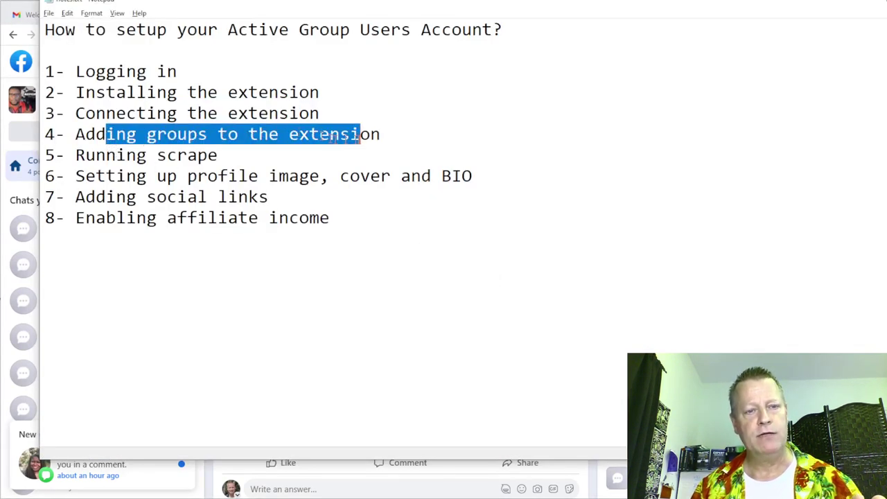
left_click_drag(96, 157, 46, 100)
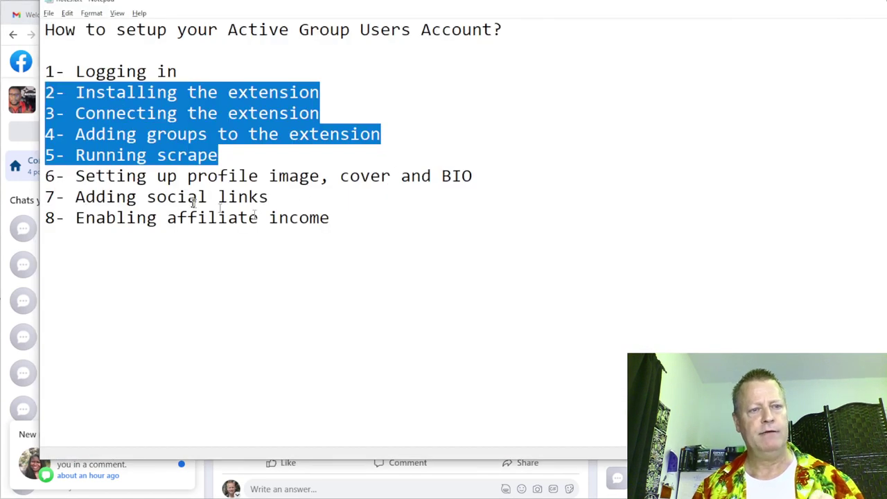
Mark checklist step 6 on profile image, cover and BIO, then open the About (BIO and Cover) page.
left_click(194, 202)
left_click_drag(98, 178, 477, 178)
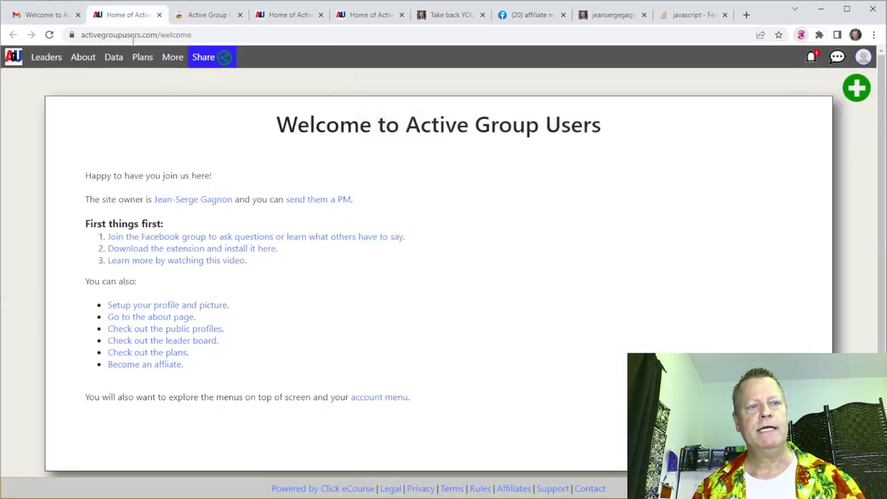
left_click(126, 14)
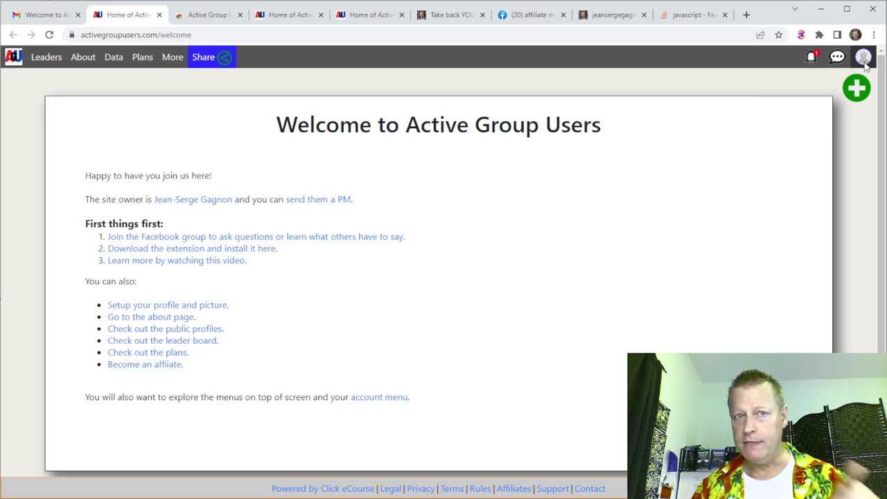
left_click(865, 63)
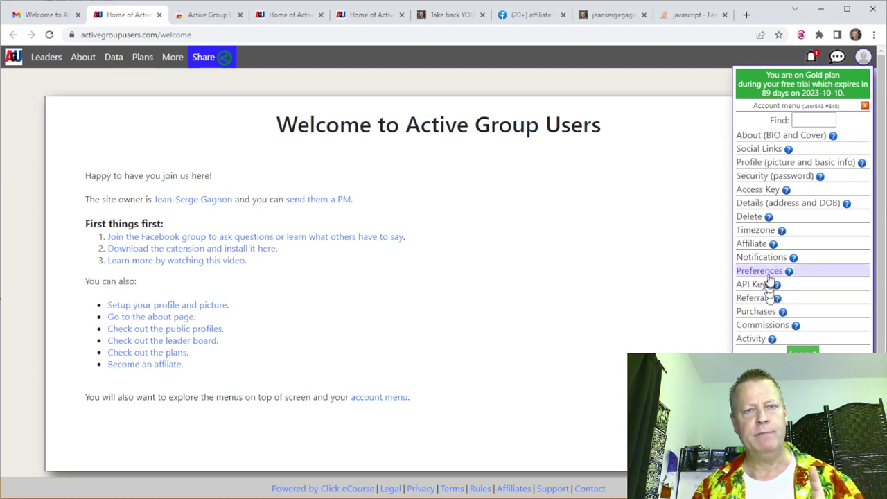
left_click(774, 139)
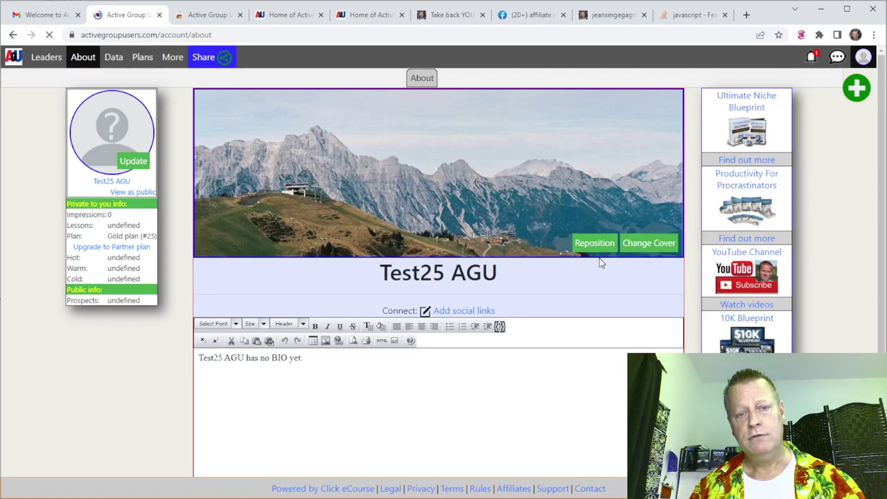
Upload 20200220_135727.jpg from the images folder as the new profile picture.
left_click(135, 165)
left_click(383, 272)
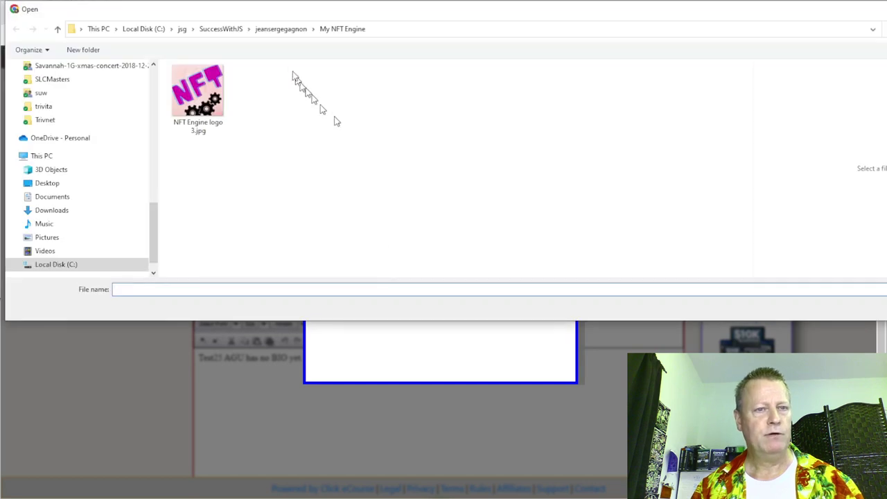
left_click(281, 28)
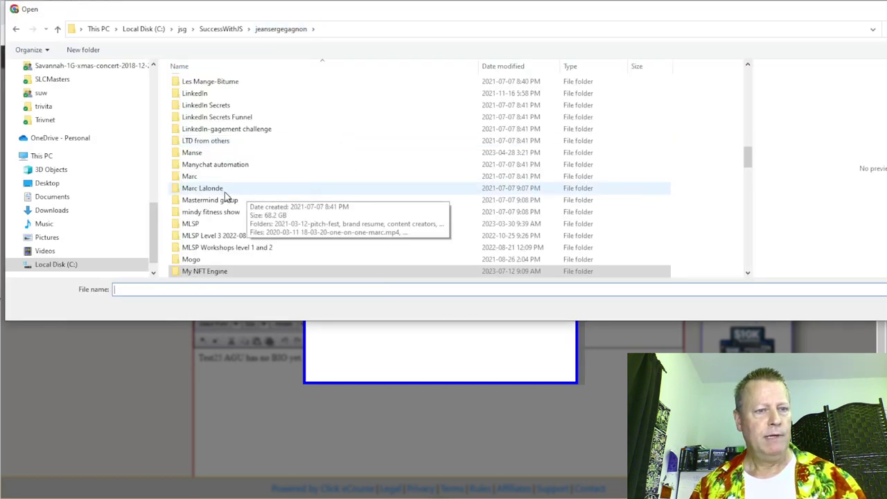
scroll(225, 198, "down", 4)
scroll(224, 201, "down", 3)
scroll(221, 223, "up", 5)
scroll(222, 224, "up", 7)
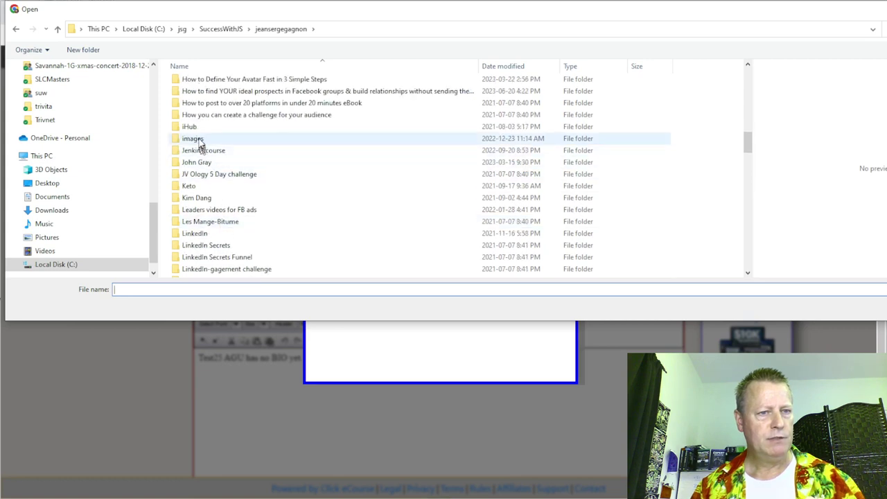
double_click(197, 141)
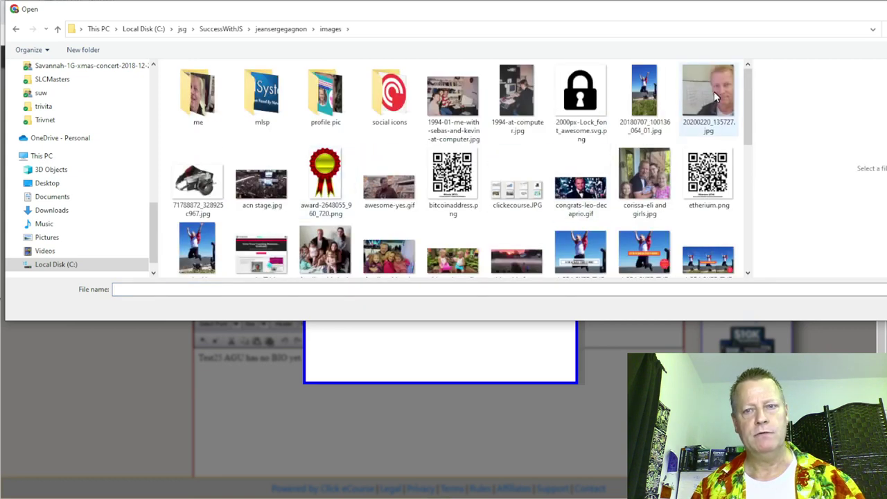
left_click(716, 97)
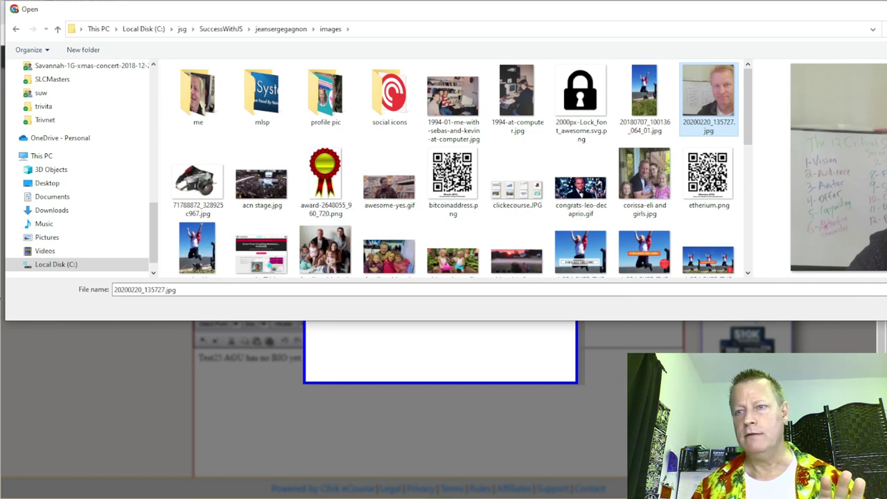
left_click_drag(886, 150, 837, 150)
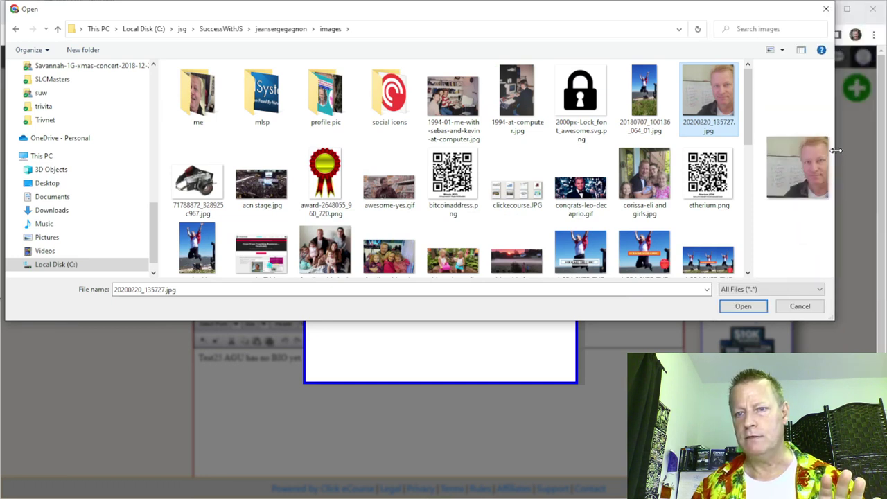
left_click_drag(755, 173, 646, 175)
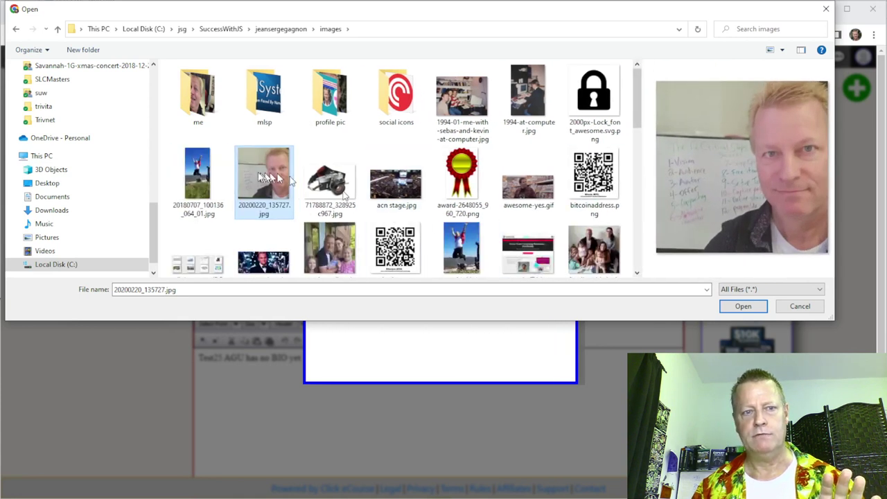
left_click(755, 307)
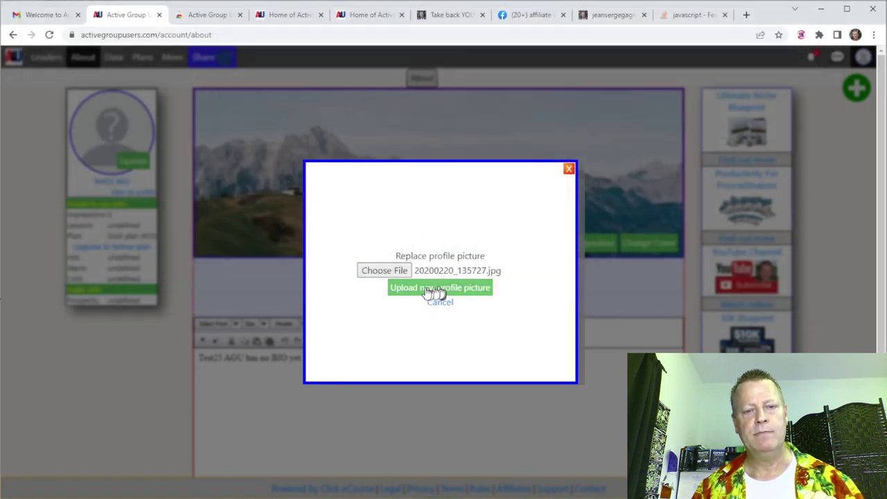
left_click(450, 293)
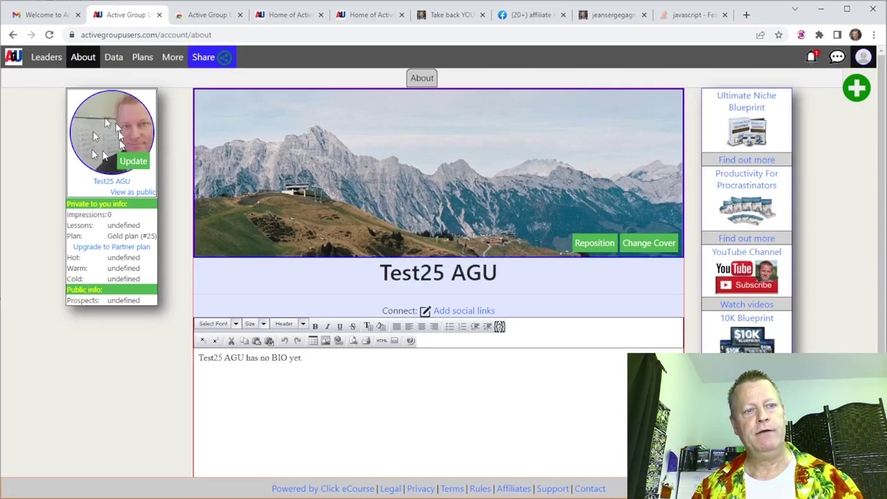
Upload the arena photo acn stage.jpg as the new cover image.
left_click(650, 244)
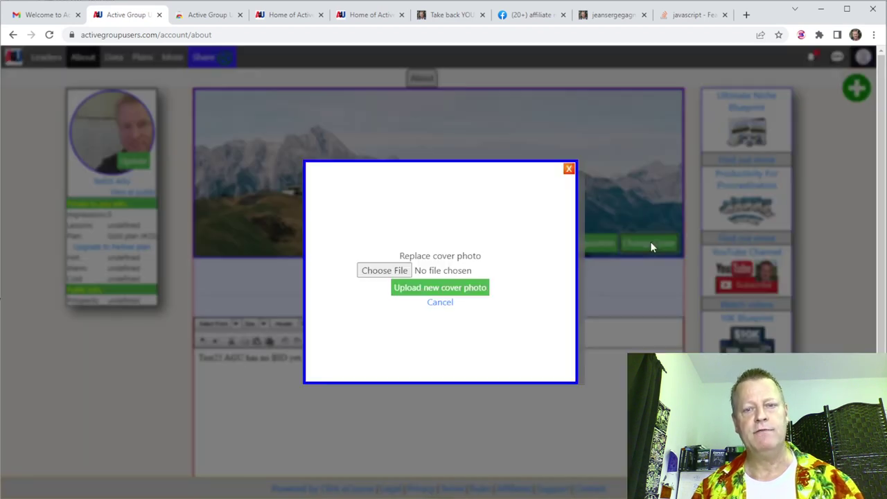
left_click(404, 272)
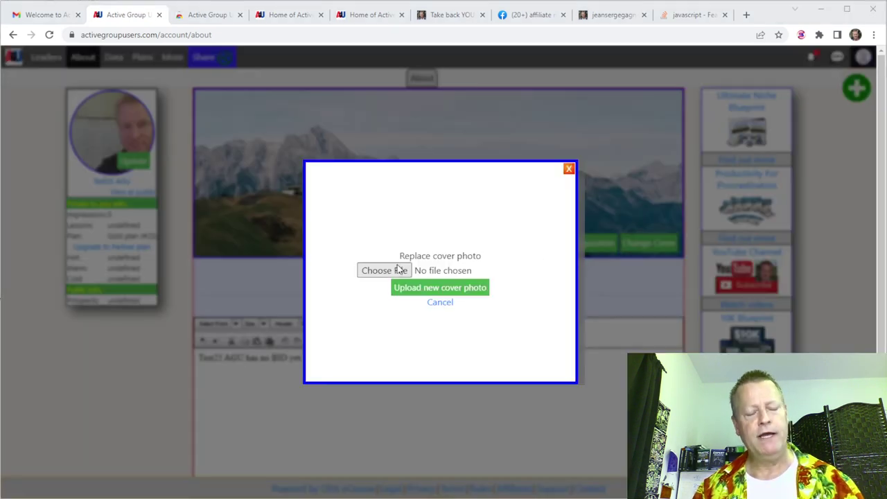
left_click(395, 179)
left_click(744, 307)
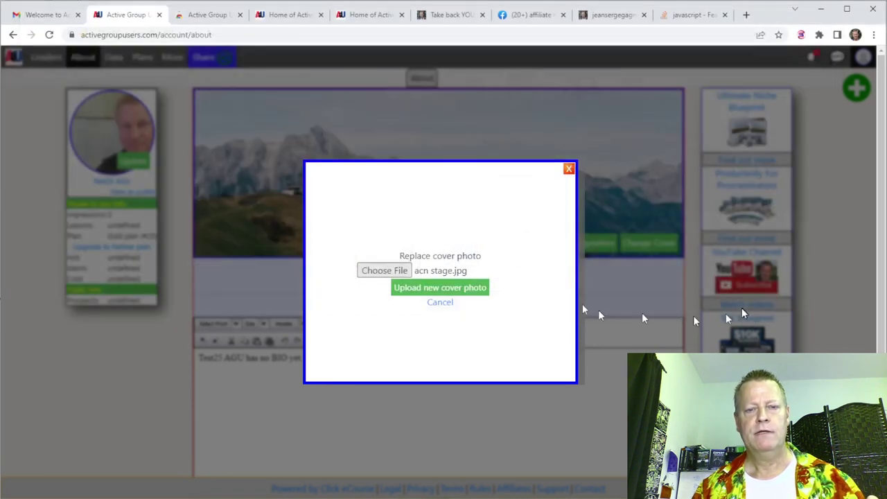
left_click(438, 289)
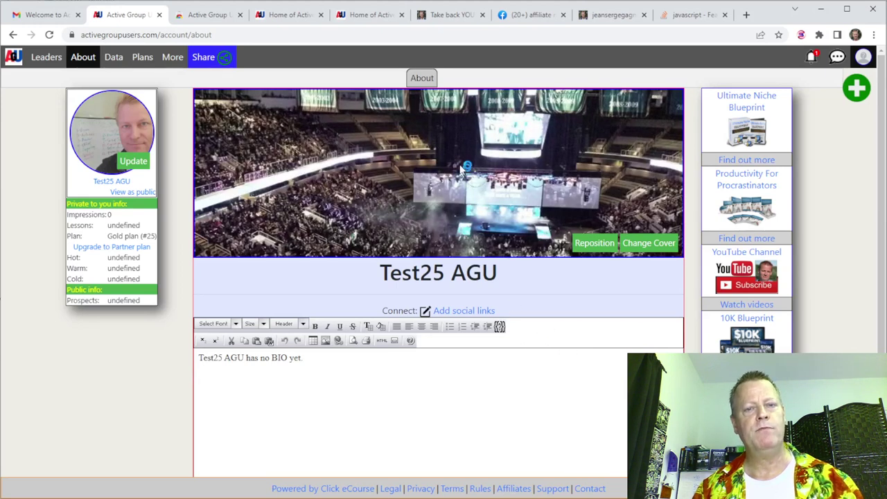
Reposition the cover photo to a -50px top offset and save the position.
left_click(594, 245)
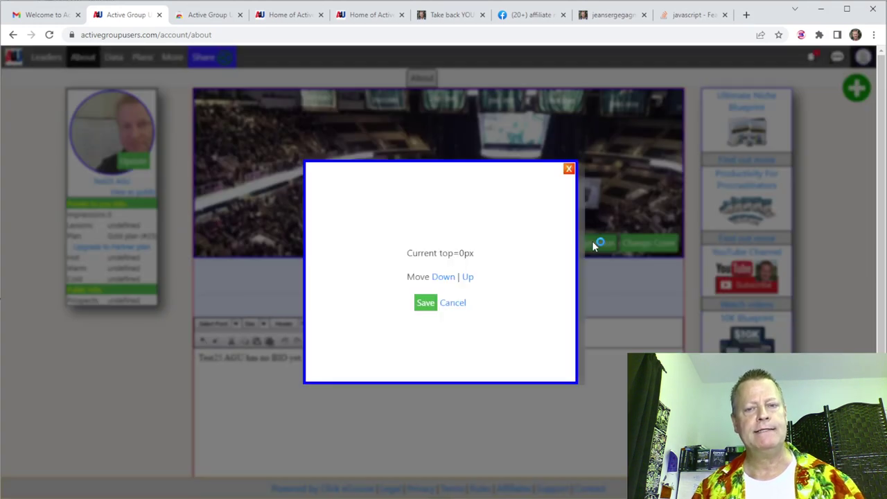
left_click(446, 283)
left_click(446, 282)
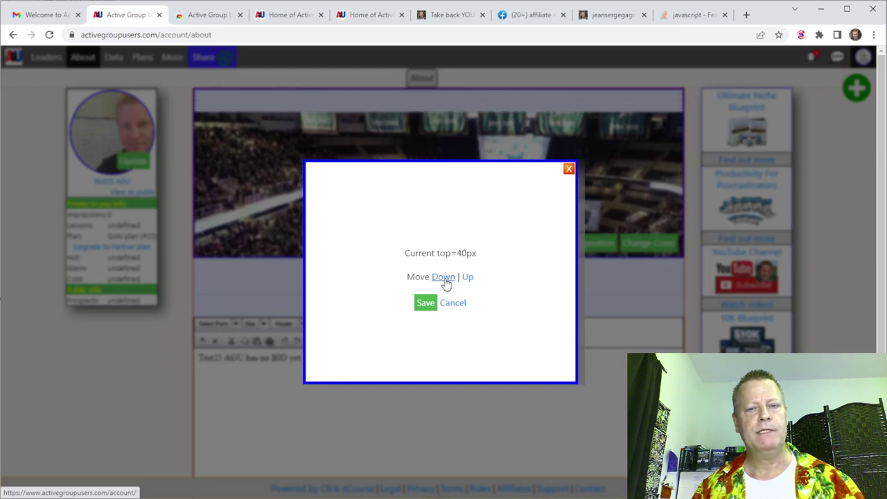
left_click(468, 278)
left_click(468, 277)
left_click(468, 277)
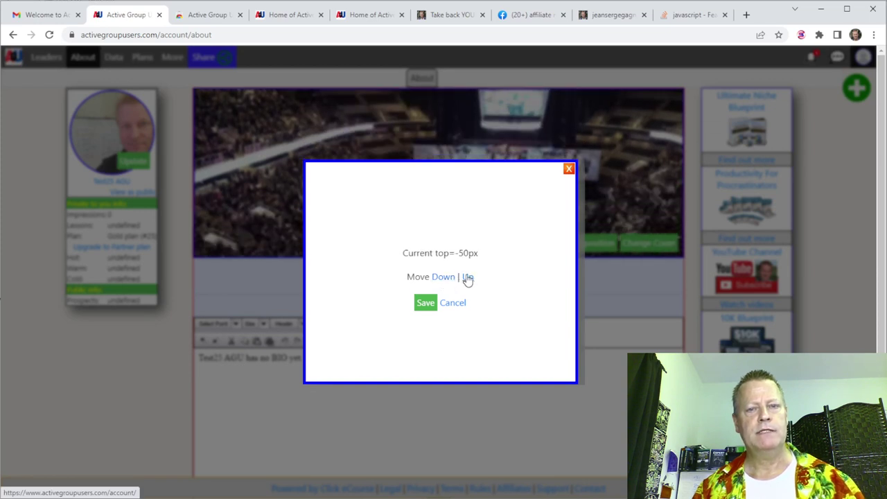
left_click(425, 305)
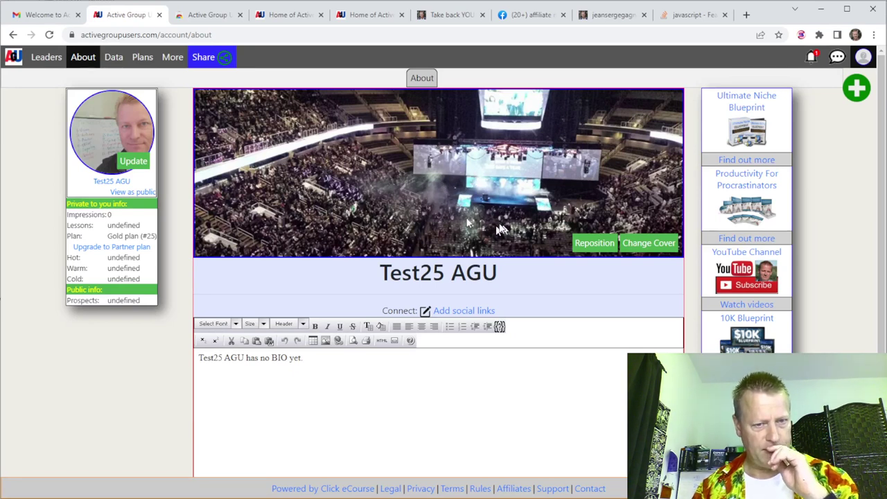
Replace the placeholder bio with 'I sell widgets to widgetters', save it, and return to Notepad.
left_click_drag(319, 367, 215, 360)
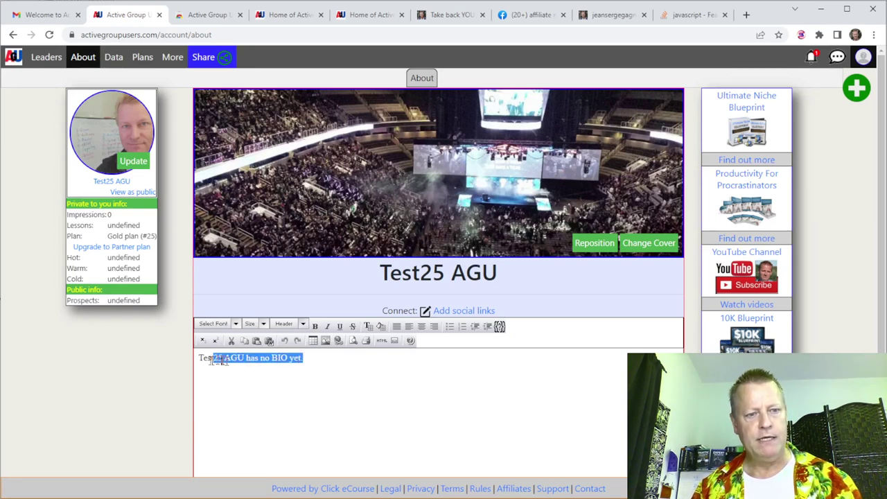
key("BackSpace")
key("BackSpace")
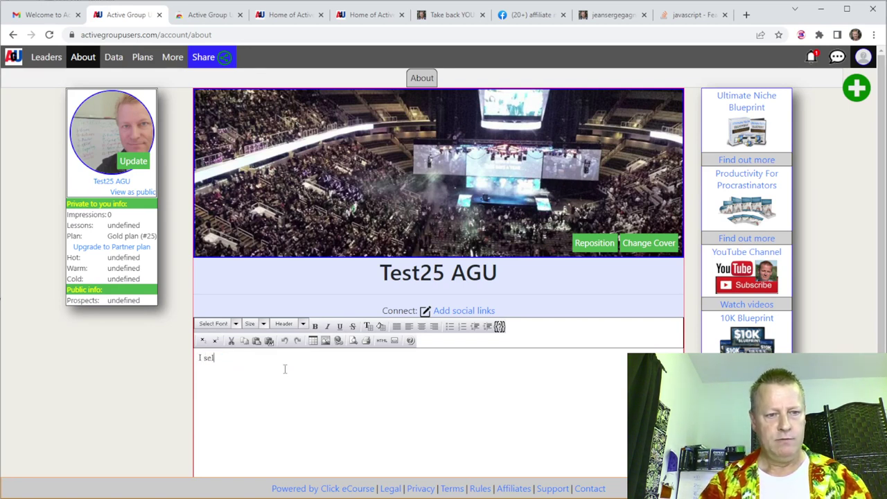
type("I sell widgets to widgetters")
left_click(351, 402)
scroll(353, 380, "down", 1)
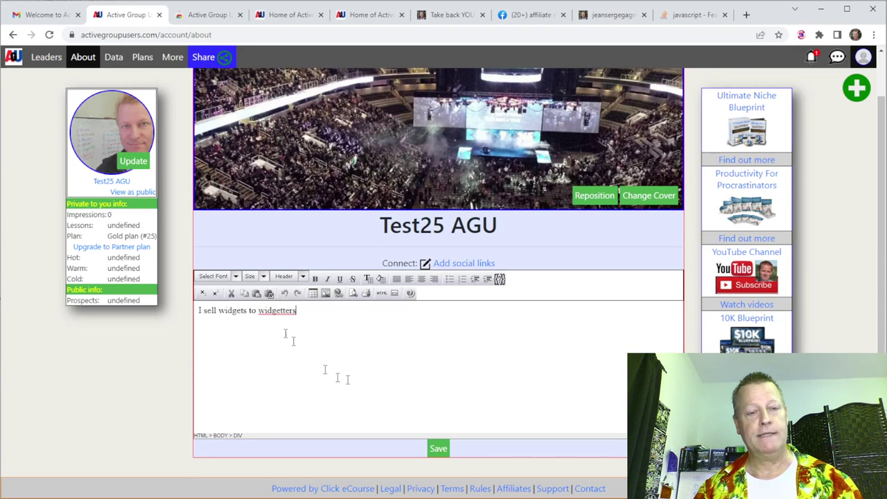
left_click(440, 449)
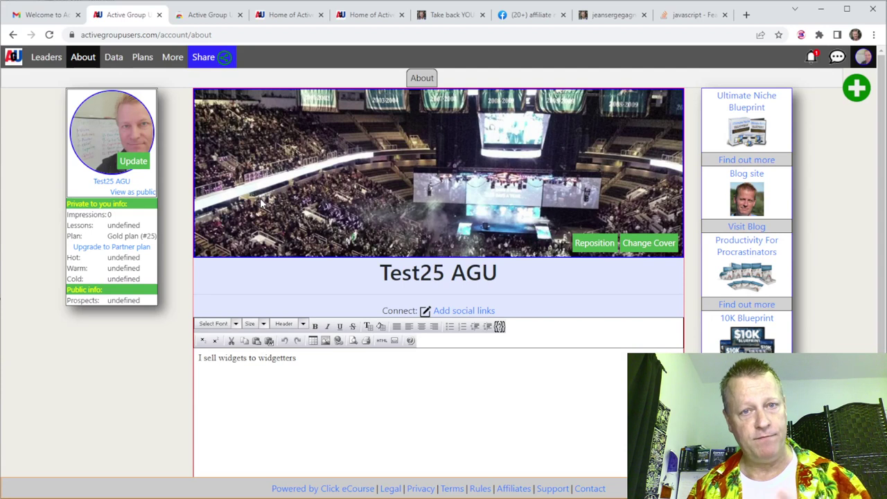
key("alt+Tab")
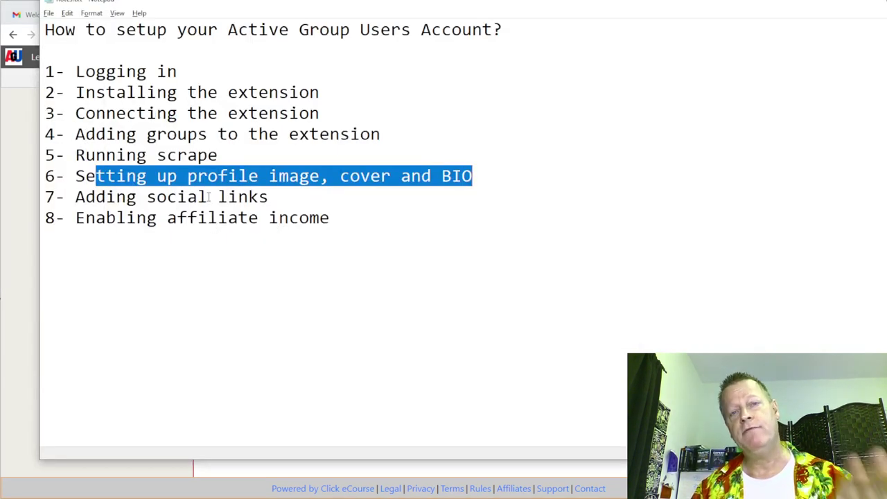
Mark checklist step 7, Adding social links, in Notepad and switch back to Chrome.
left_click_drag(157, 197, 269, 198)
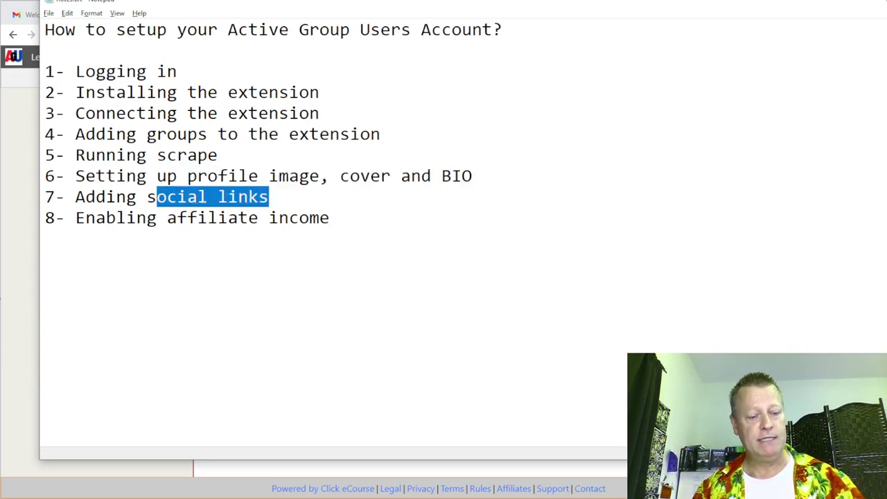
key("alt+Tab")
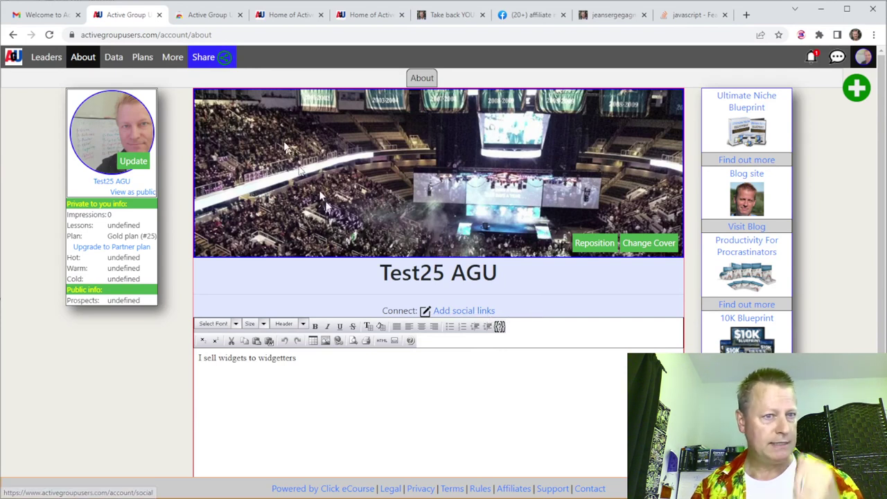
Open the Public Profiles directory and browse the member cards with their bios and social icons.
mouse_move(174, 61)
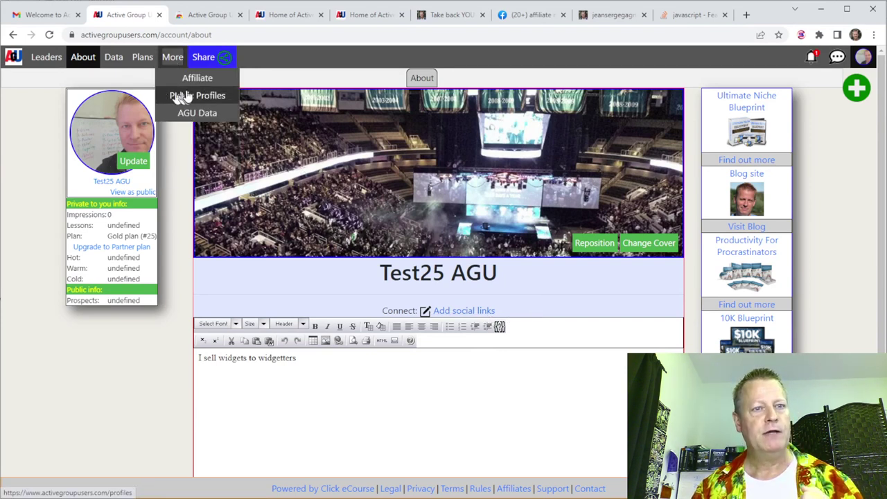
left_click(182, 97)
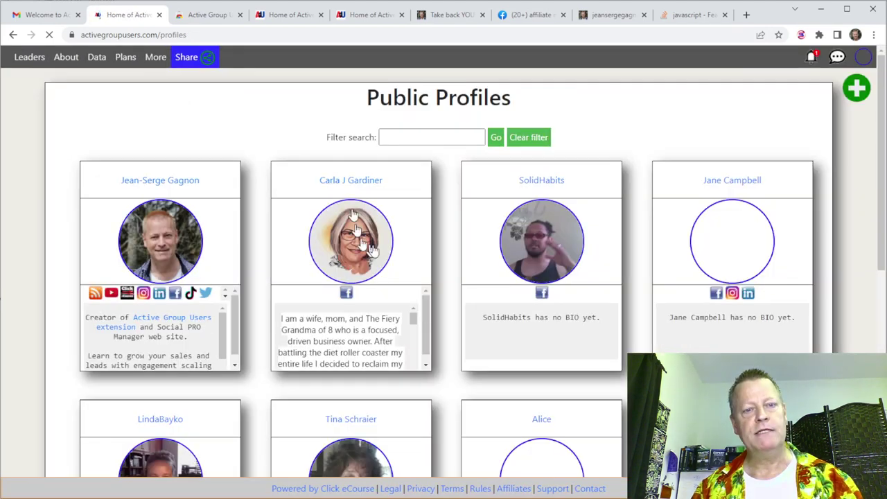
scroll(450, 260, "down", 3)
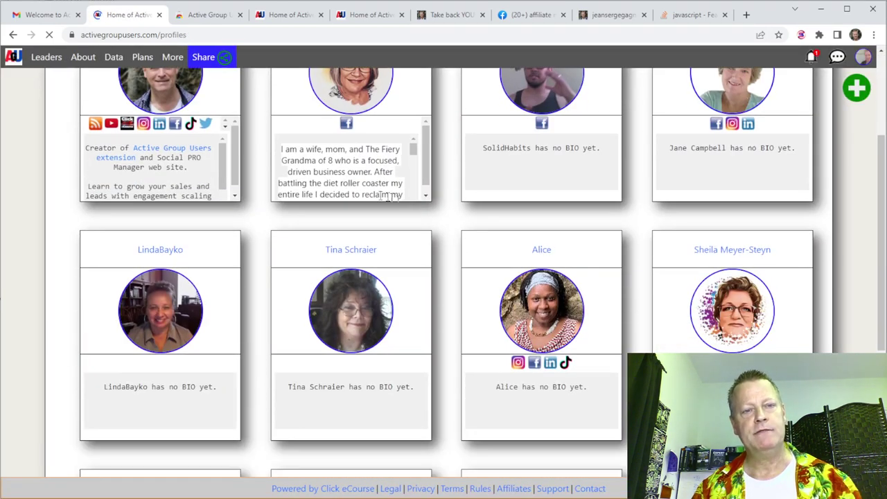
scroll(392, 197, "up", 3)
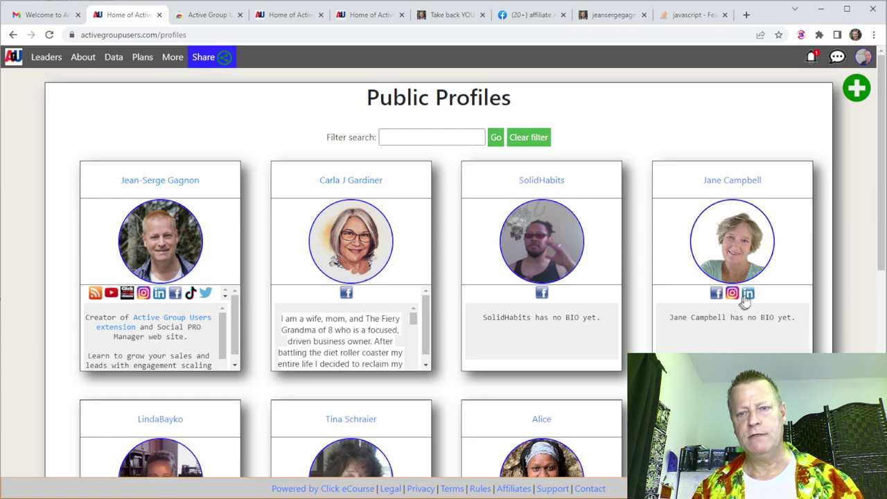
scroll(747, 300, "down", 3)
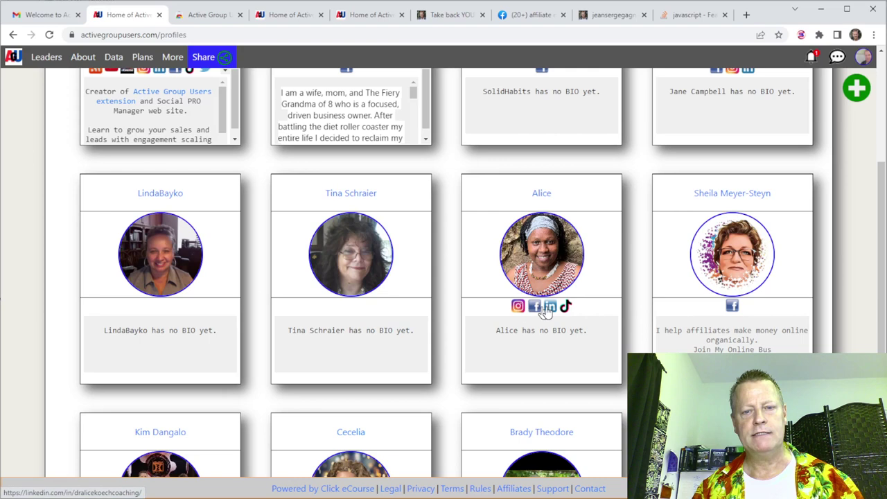
scroll(461, 308, "down", 2)
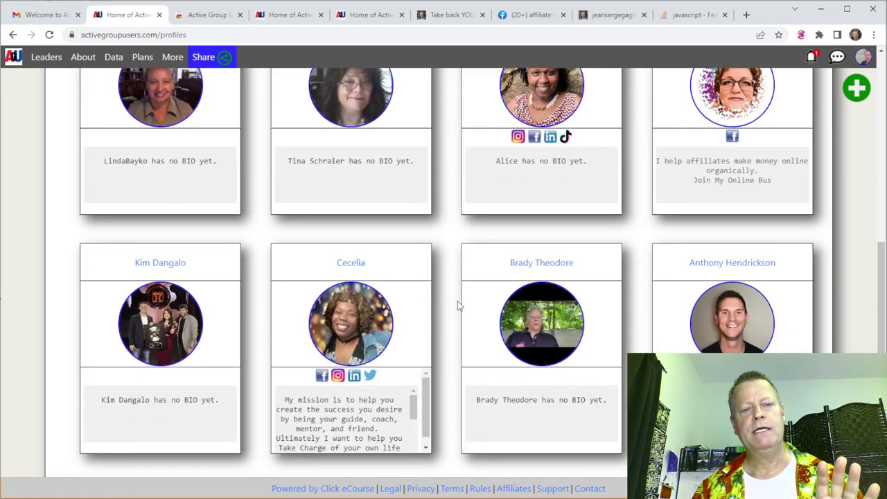
scroll(458, 301, "up", 5)
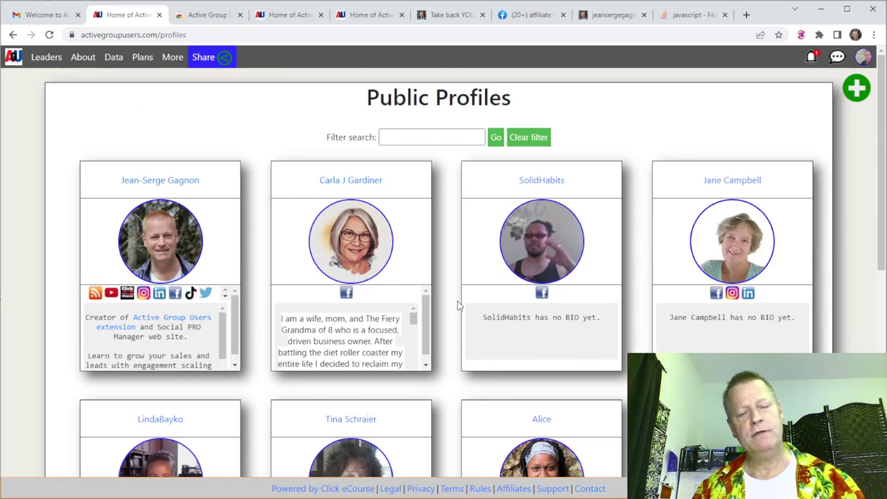
scroll(457, 300, "down", 1)
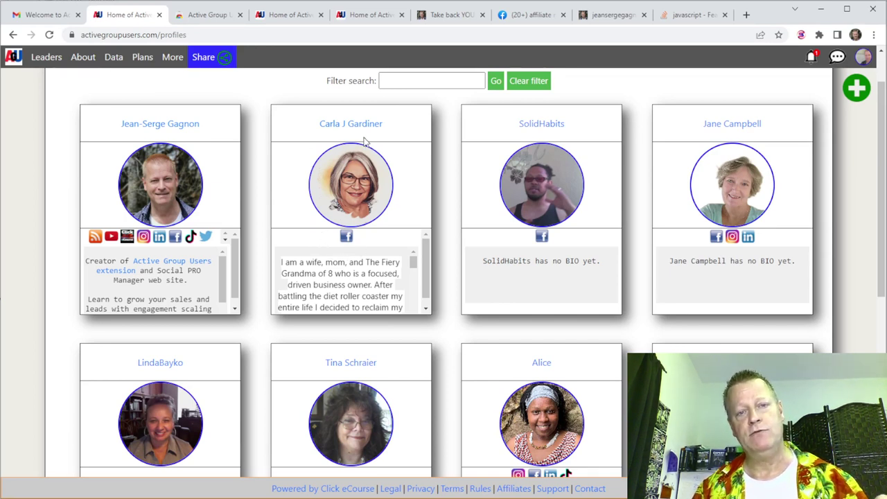
From the account menu's Social Links page, start a new Facebook link with the user's profile ID.
left_click(862, 60)
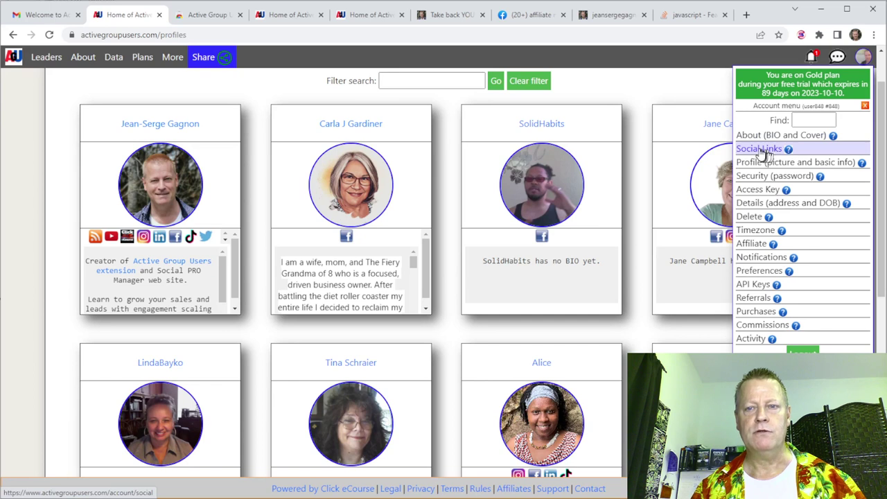
left_click(764, 150)
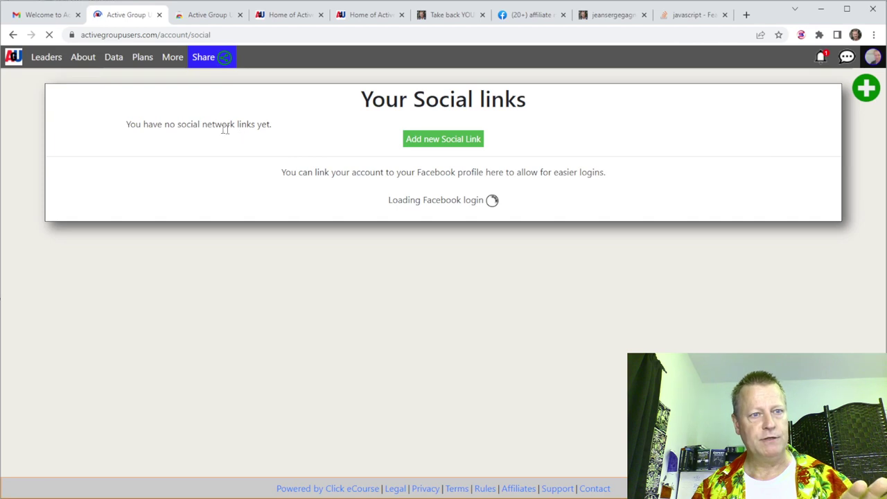
left_click_drag(128, 124, 269, 123)
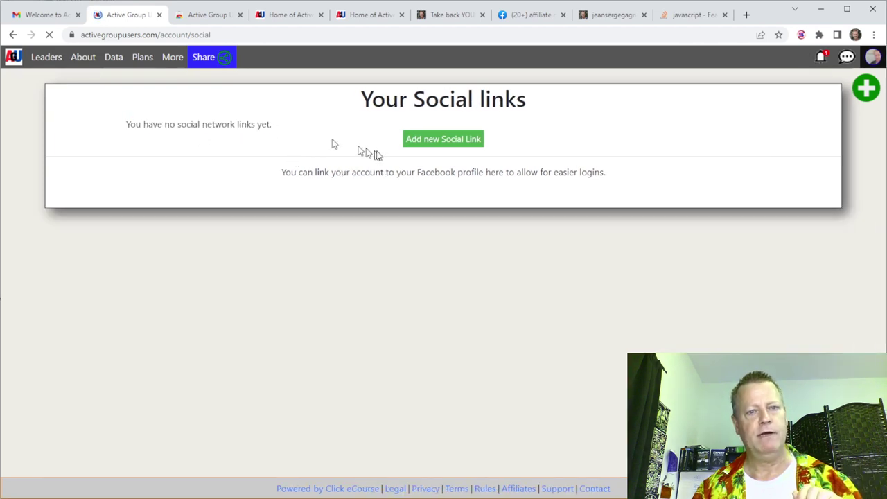
left_click(442, 147)
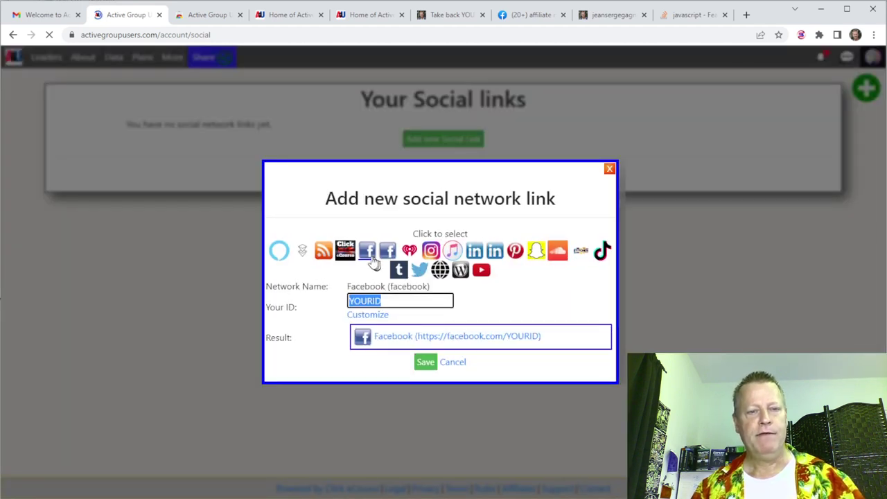
type("newlix")
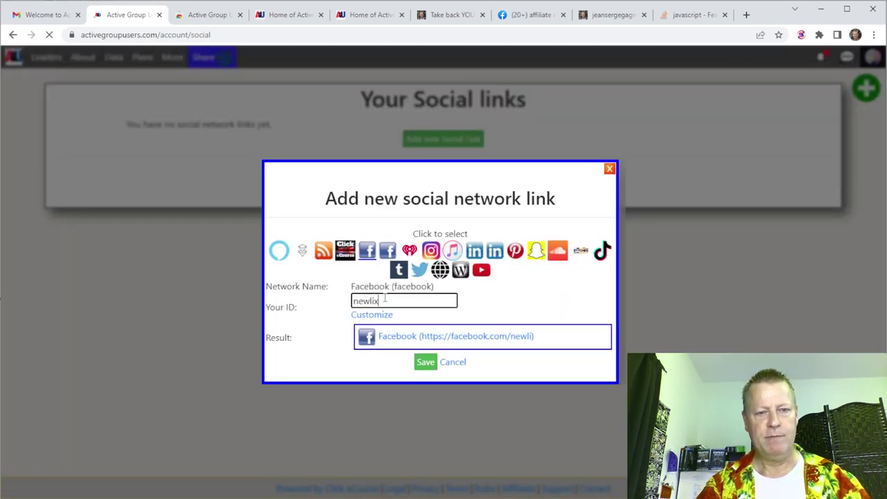
left_click(522, 15)
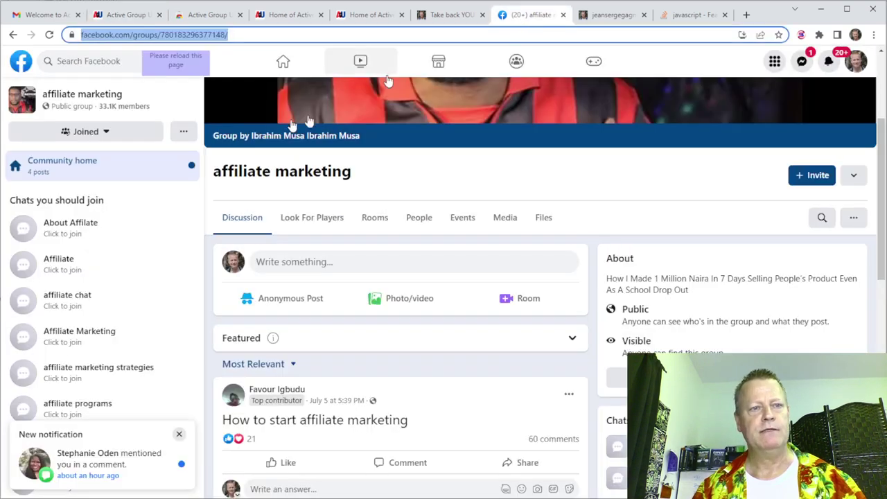
left_click(22, 63)
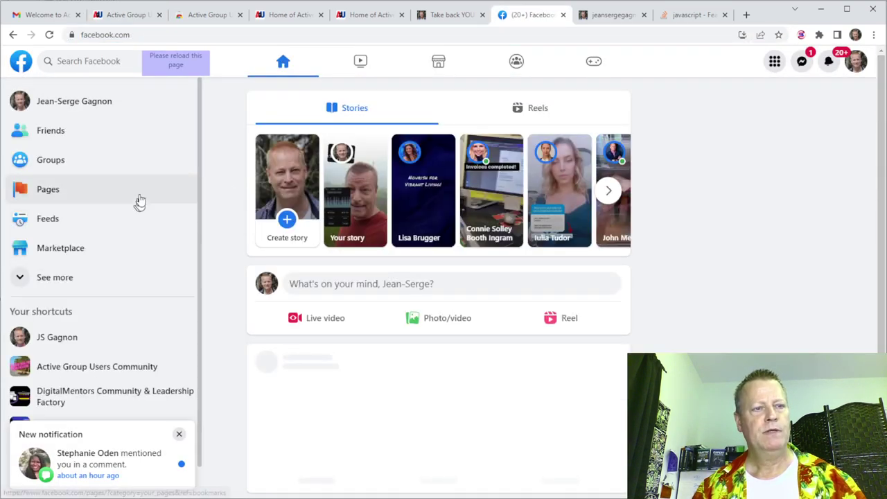
left_click(83, 104)
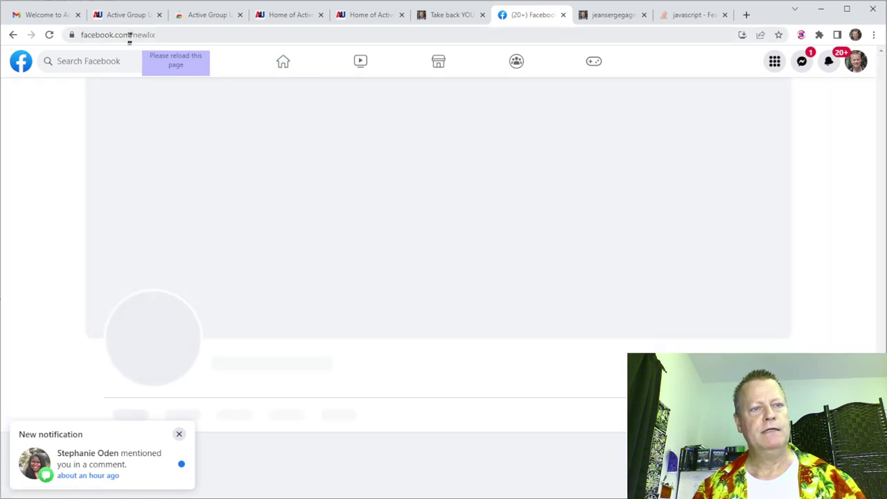
left_click(131, 35)
left_click(148, 37)
double_click(182, 35)
double_click(184, 35)
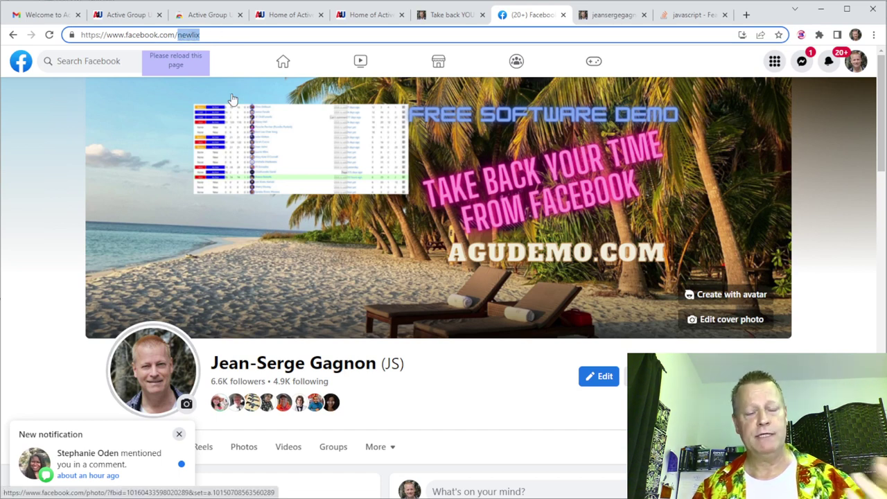
left_click(27, 66)
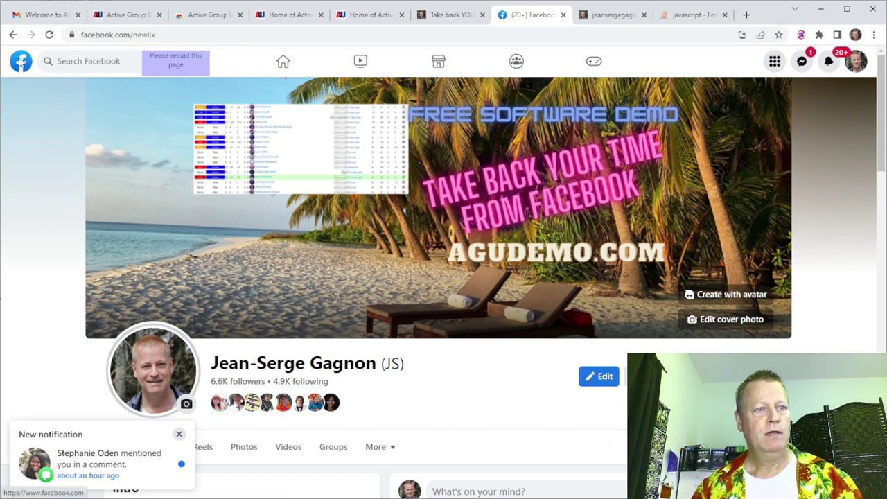
scroll(333, 325, "down", 5)
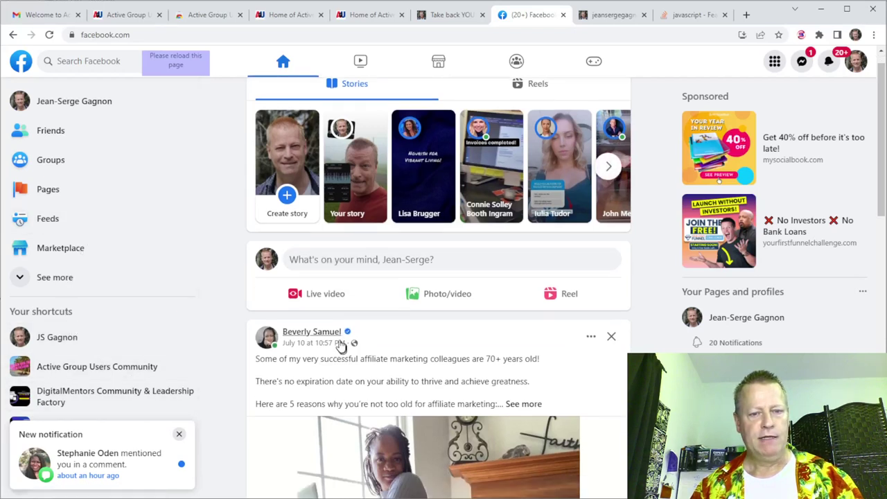
scroll(340, 345, "up", 2)
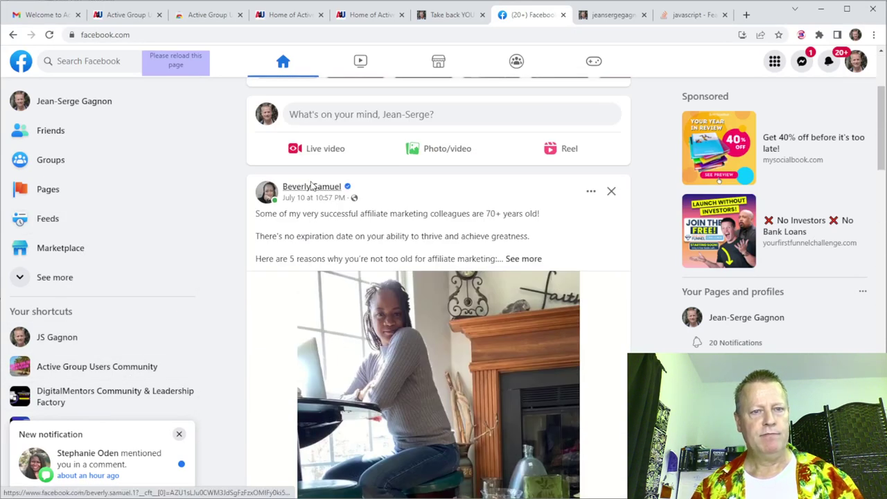
left_click(313, 188)
left_click(152, 35)
left_click(152, 36)
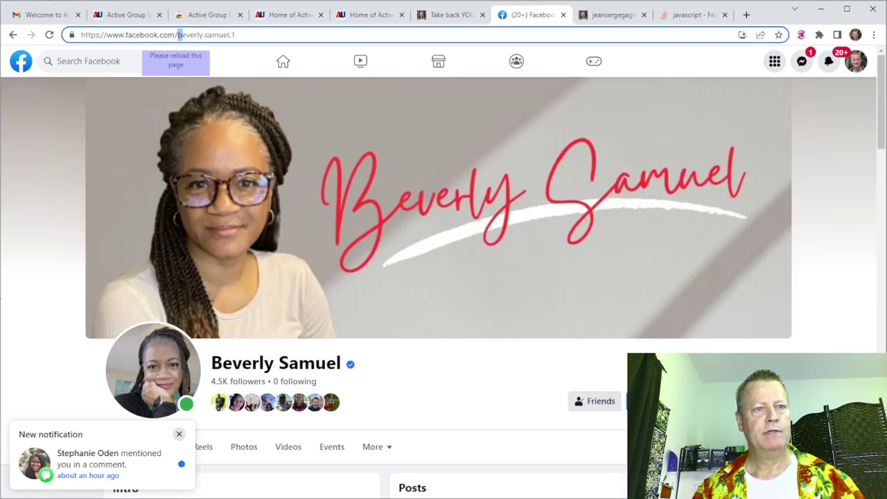
left_click_drag(179, 35, 239, 36)
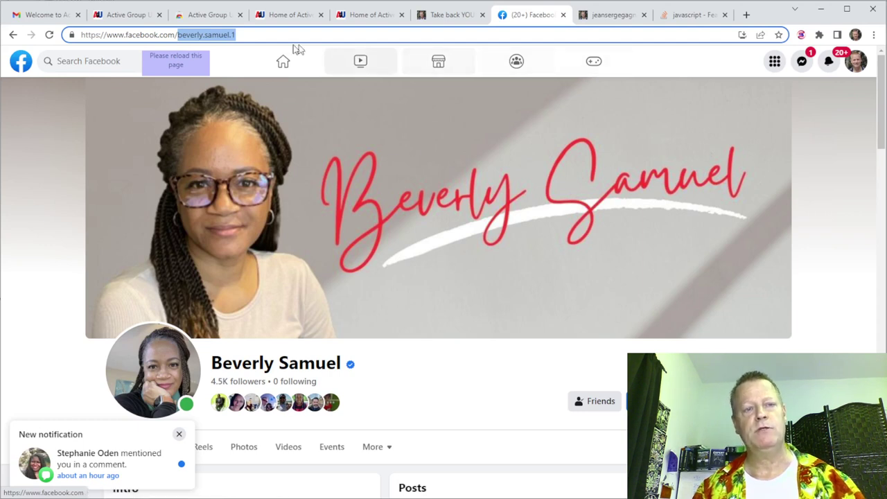
left_click(129, 19)
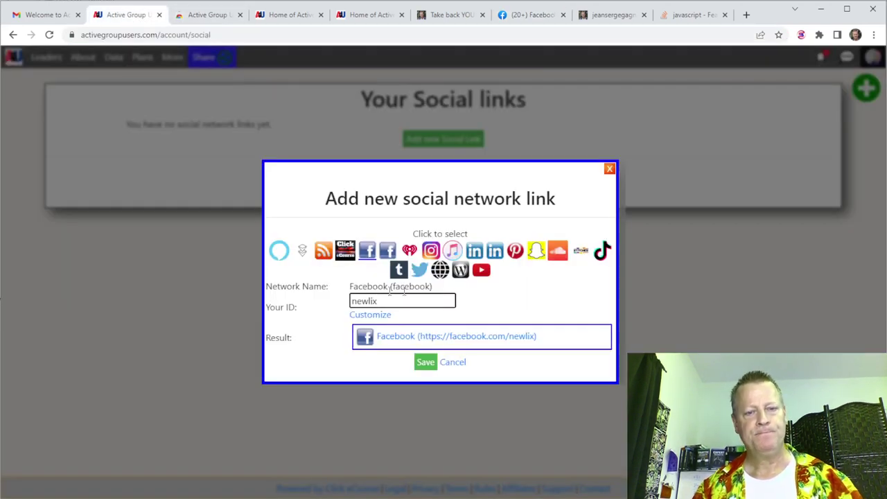
Save the Facebook link, then add and save an Instagram link with the user's Instagram ID.
double_click(365, 299)
left_click(426, 363)
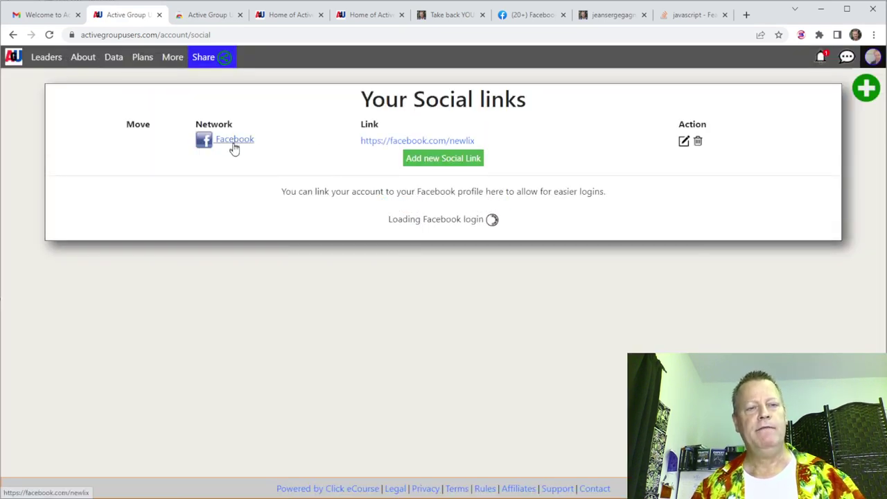
left_click(439, 161)
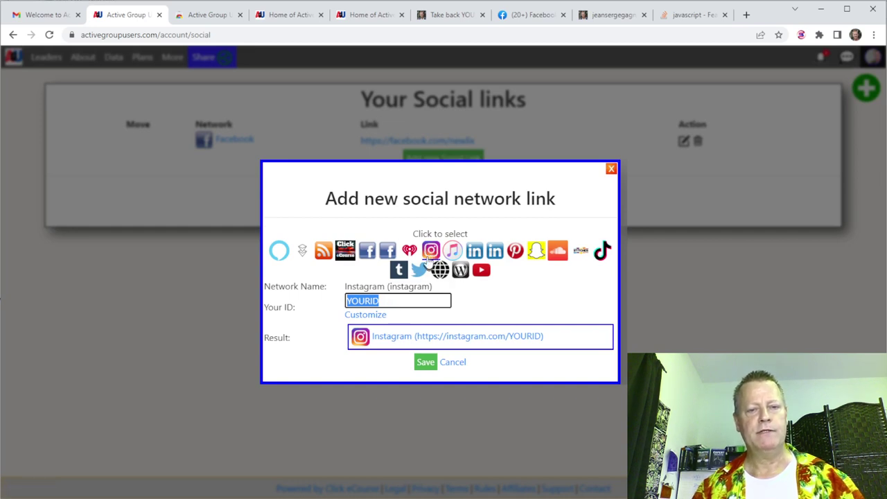
type("jeansergegag")
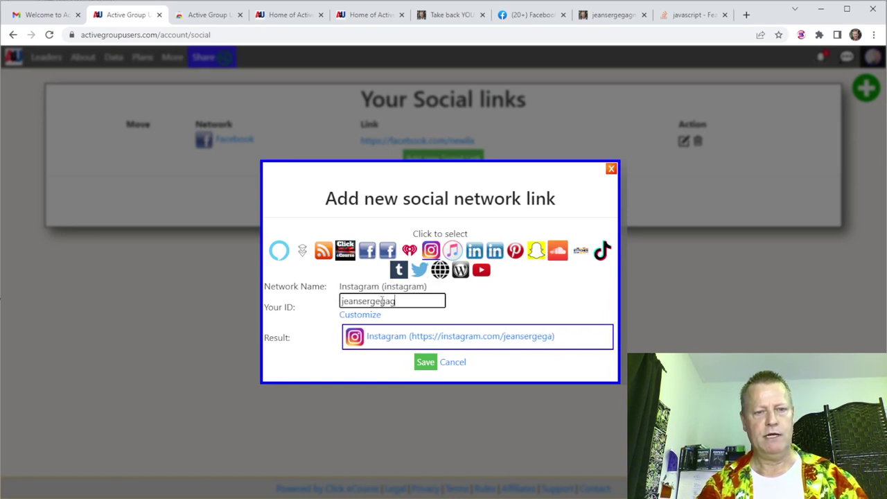
type("non")
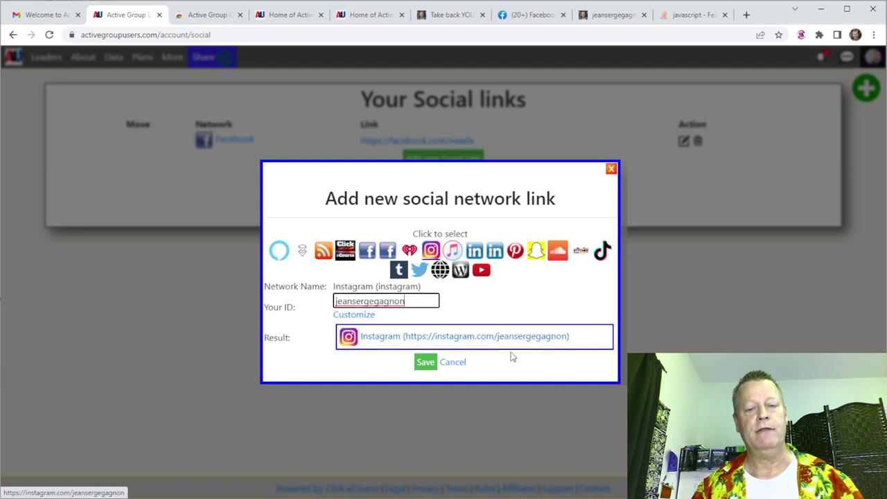
left_click(425, 361)
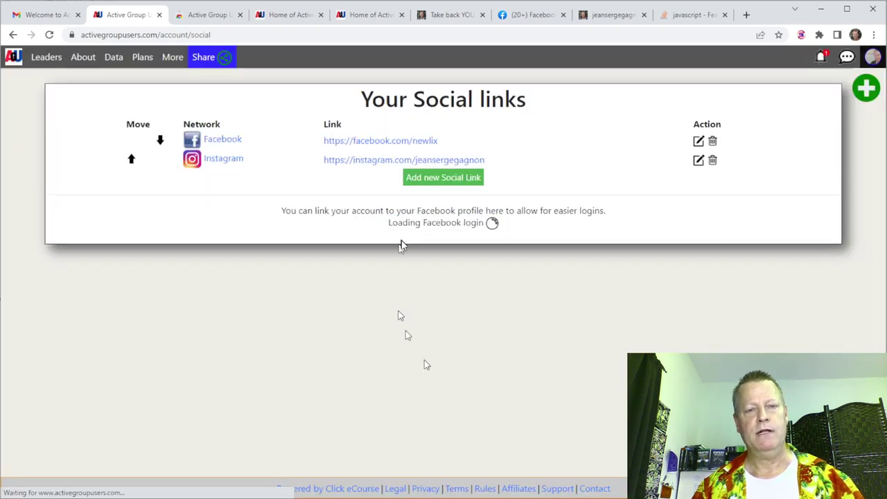
Add a Pinterest social link with the user's Pinterest ID.
left_click(432, 180)
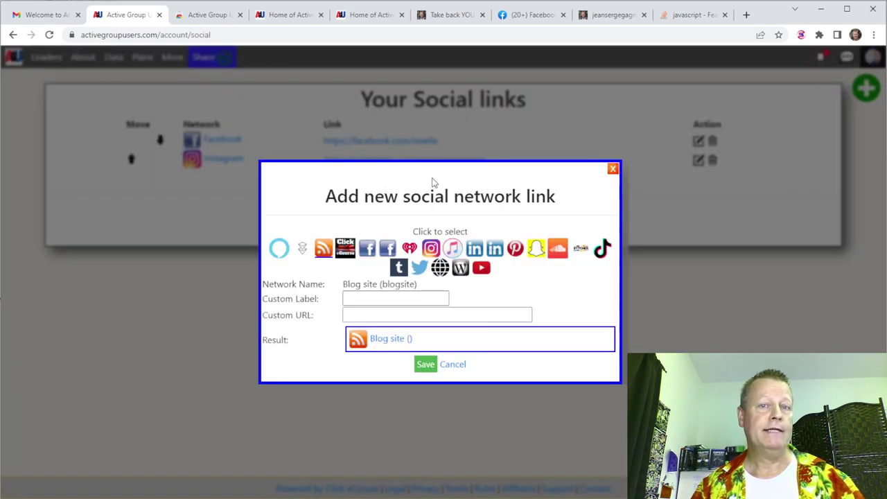
left_click(602, 251)
left_click(580, 250)
left_click(557, 250)
left_click(535, 252)
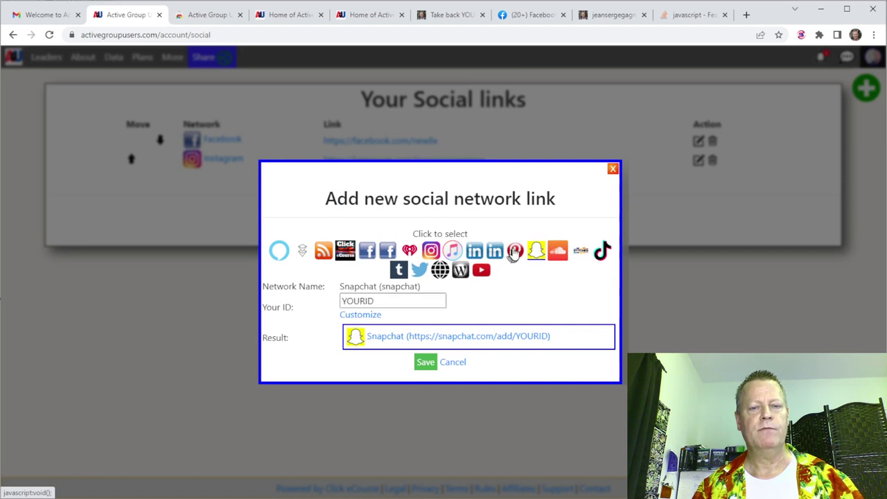
left_click(515, 251)
type("s")
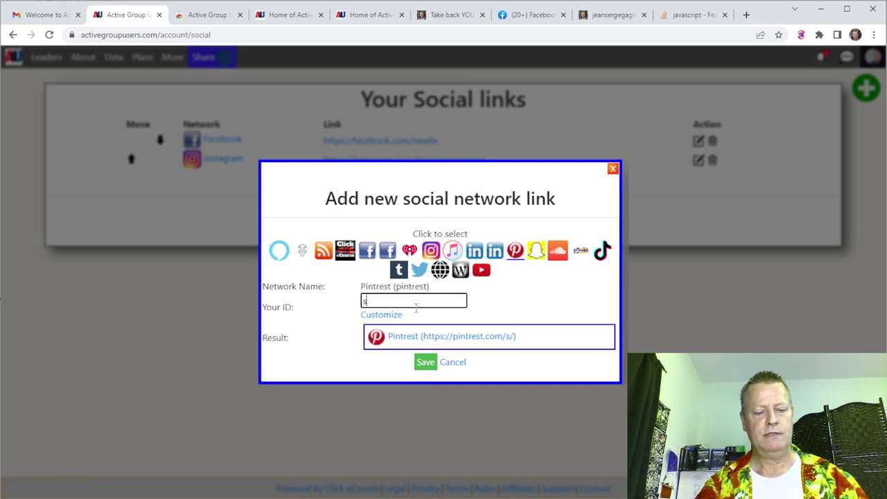
type("uccesswithjs")
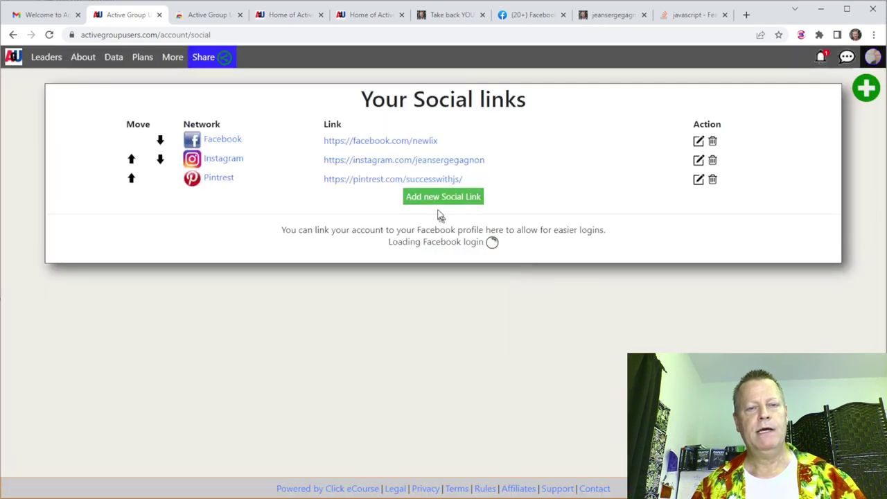
Add and save a TikTok social link with the user's TikTok ID, fixing a typo.
left_click(443, 196)
left_click(600, 255)
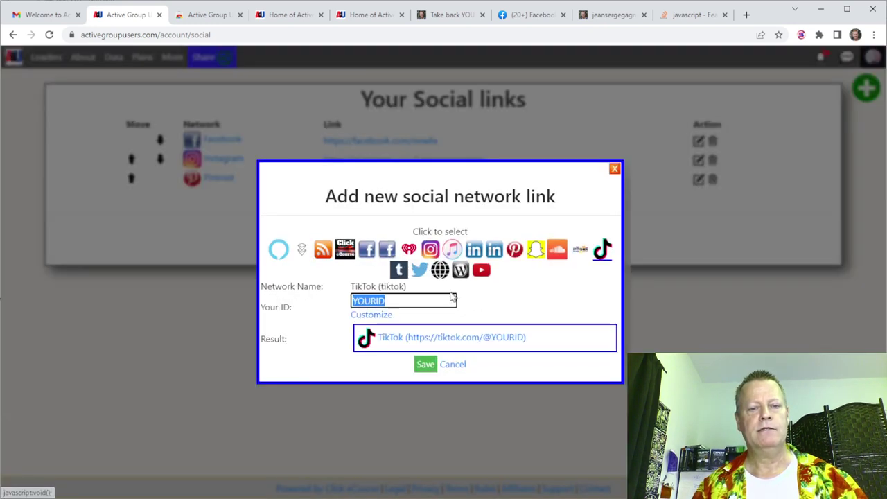
type("jeanse")
type("rgagn")
key("BackSpace")
key("BackSpace")
key("BackSpace")
key("BackSpace")
type("gagnon")
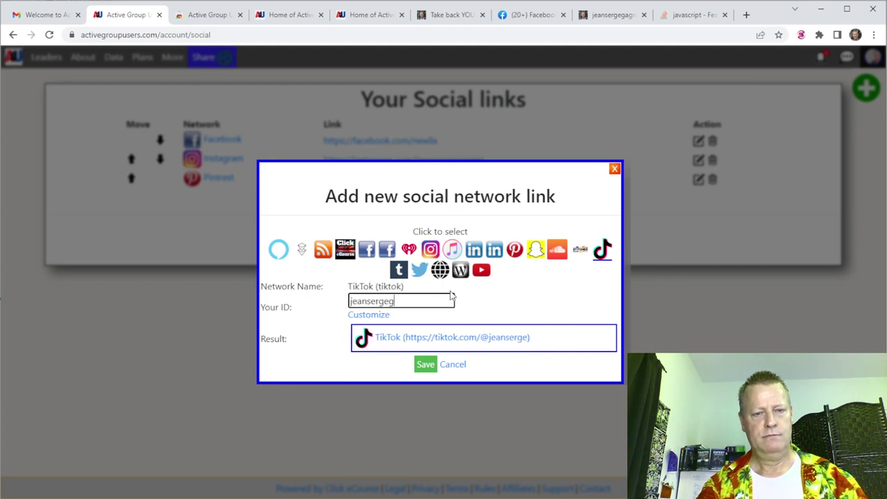
left_click(416, 366)
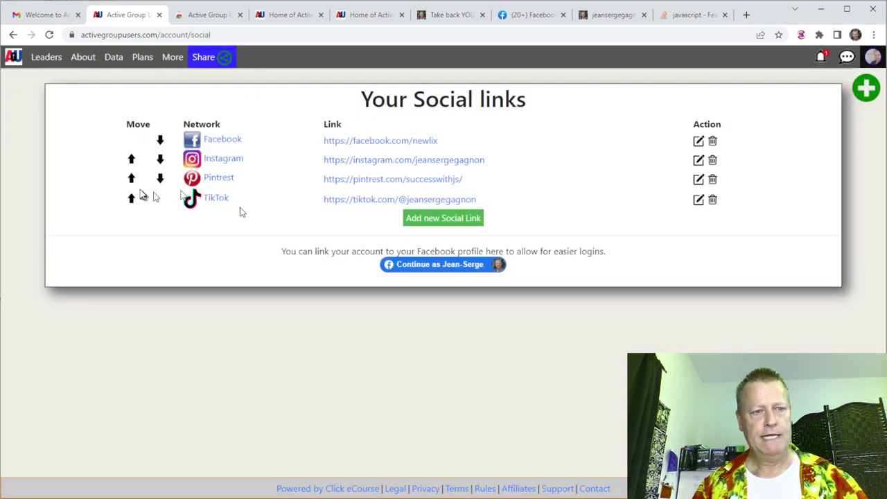
Try TikTok in second place, then restore Facebook, Instagram, TikTok, Pinterest order.
left_click(162, 181)
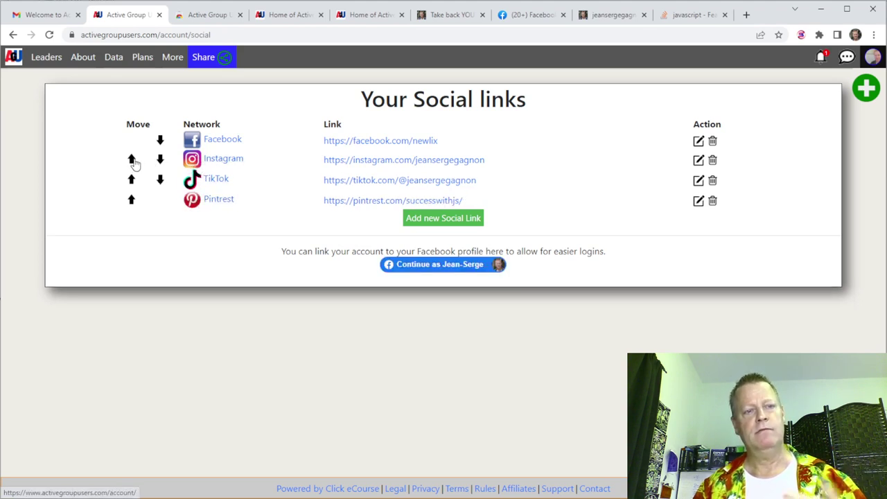
left_click(165, 180)
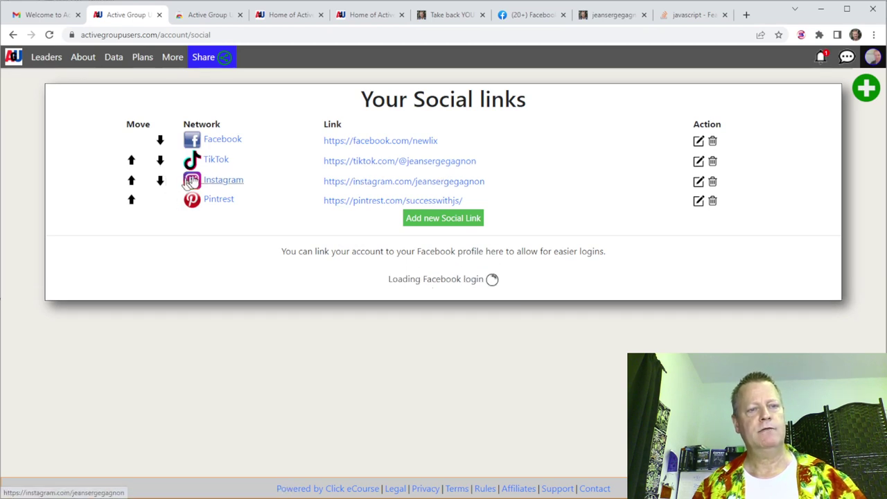
left_click(132, 182)
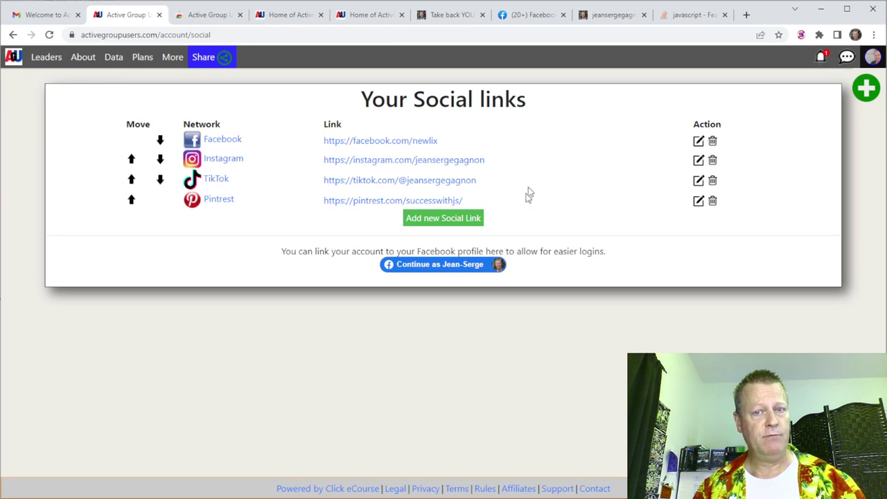
Go to More > Public Profiles to browse the member directory.
left_click(177, 61)
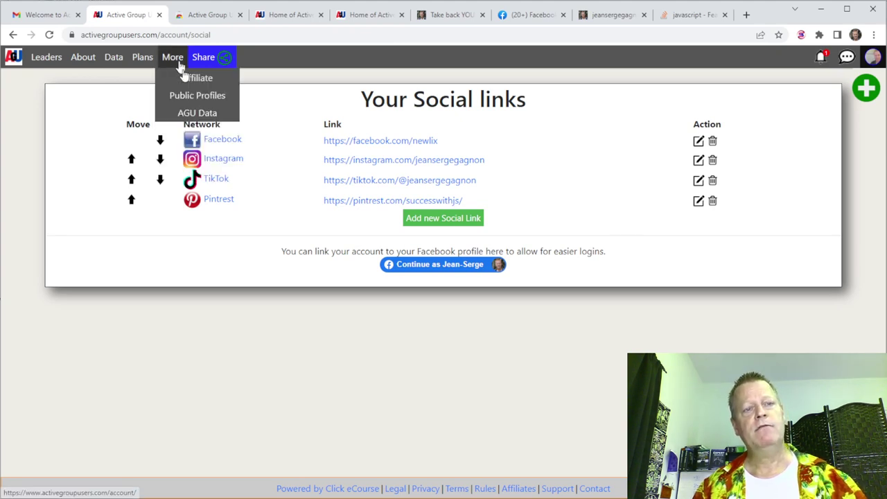
left_click(198, 94)
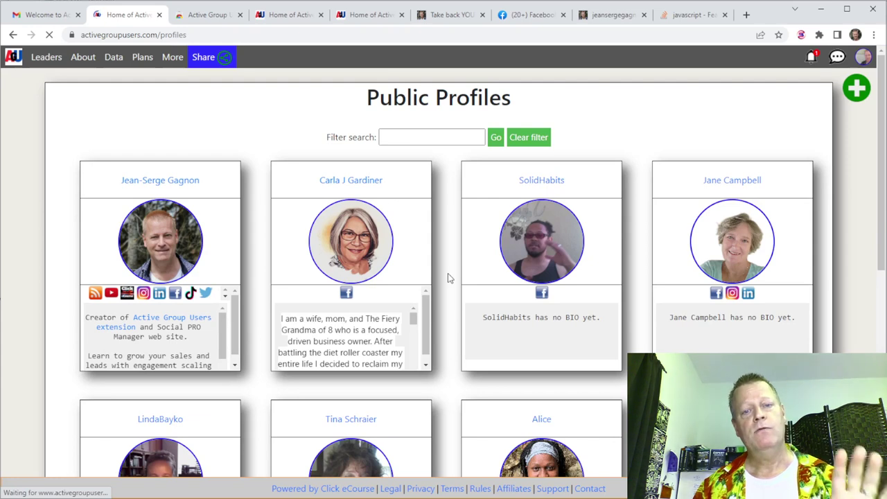
scroll(447, 275, "down", 3)
scroll(739, 72, "up", 3)
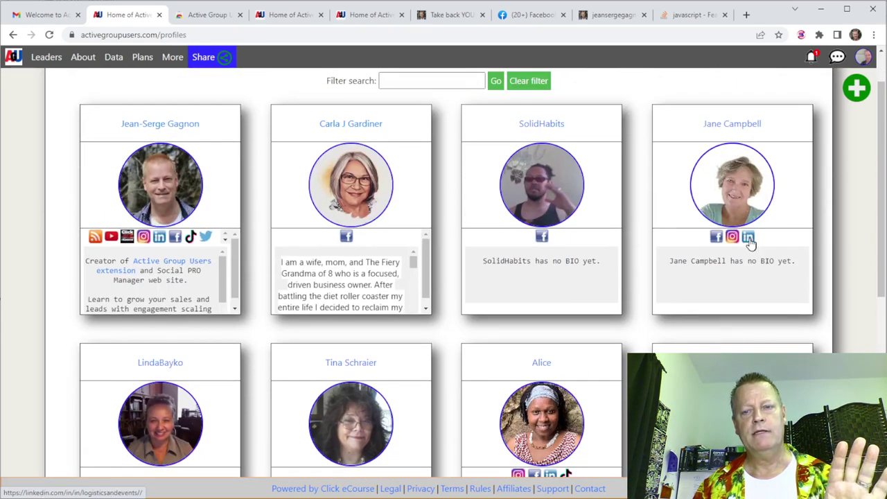
Open three members' LinkedIn profiles from their cards and close each tab.
left_click(750, 238)
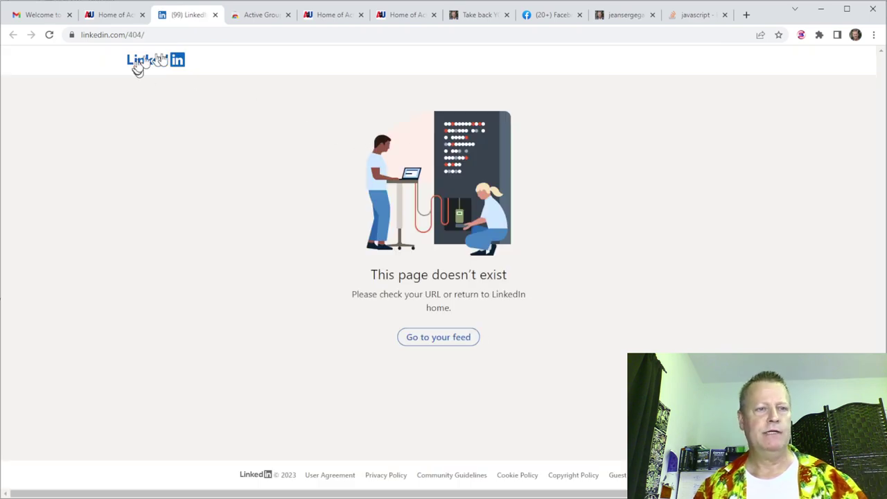
left_click(215, 14)
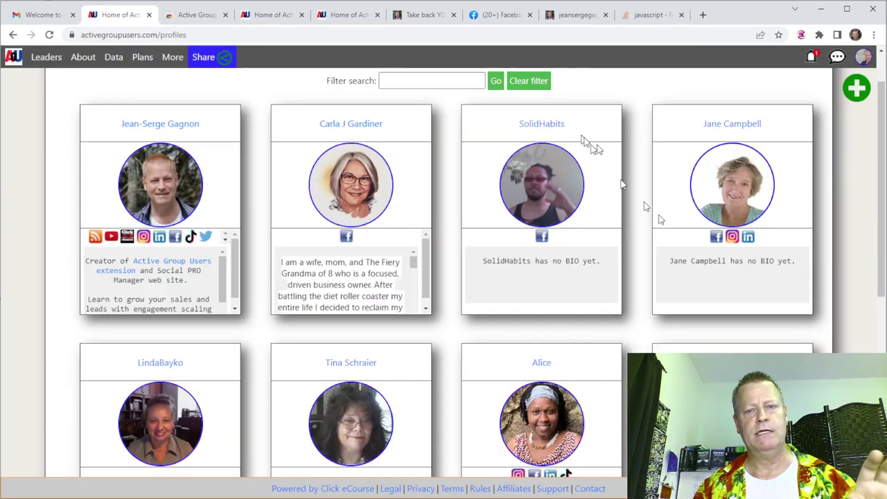
scroll(277, 334, "down", 3)
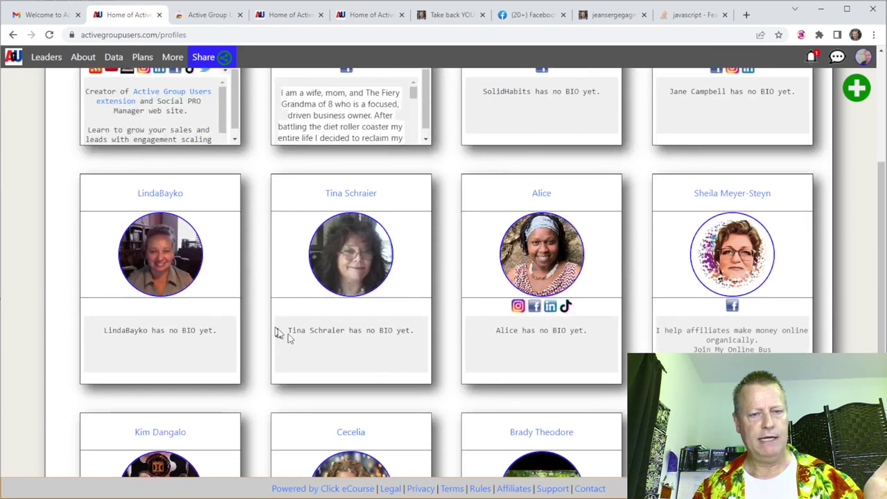
left_click(550, 307)
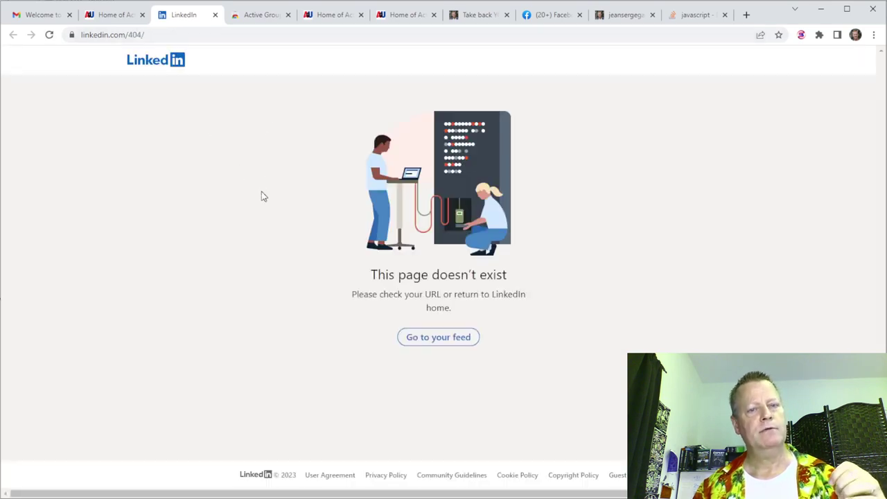
left_click(214, 15)
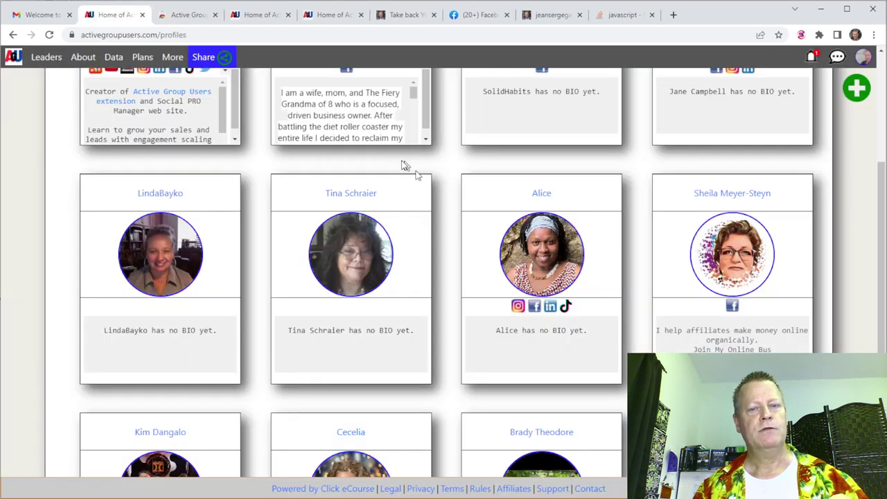
scroll(543, 331, "down", 2)
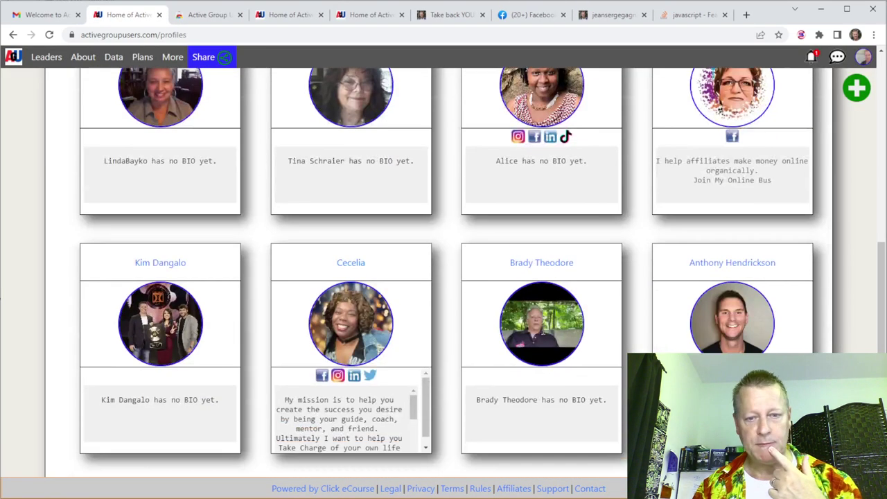
left_click(353, 383)
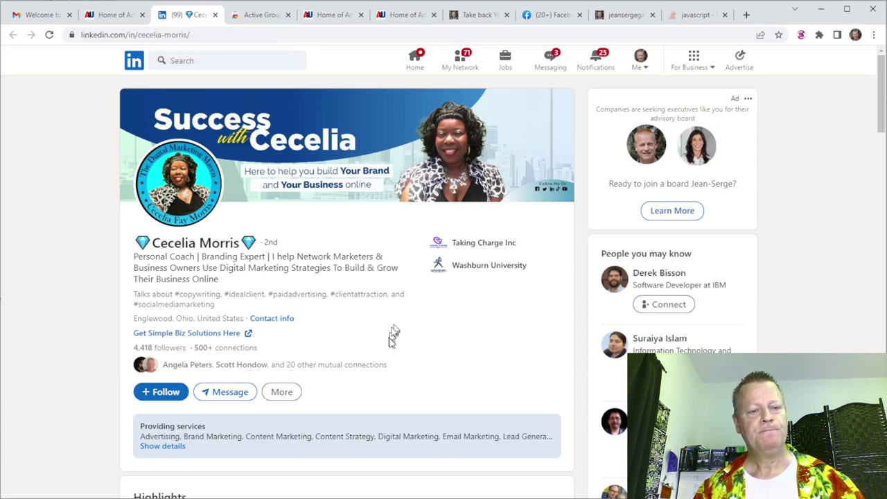
left_click(215, 14)
scroll(444, 215, "up", 3)
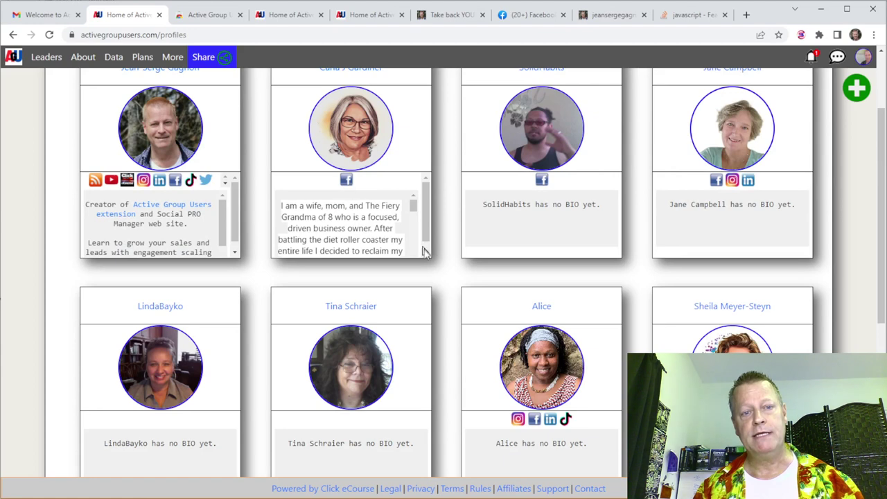
scroll(445, 291, "up", 2)
scroll(443, 277, "down", 7)
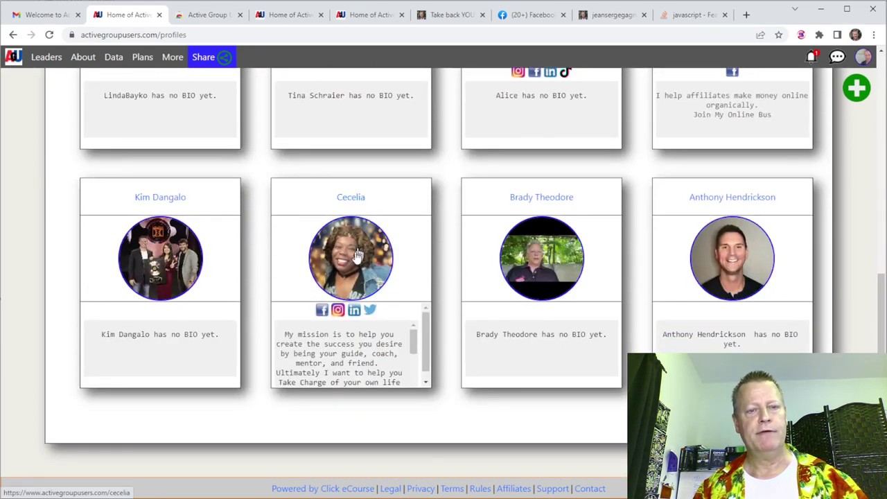
Open a member's public profile page and select its bio text.
left_click(348, 267)
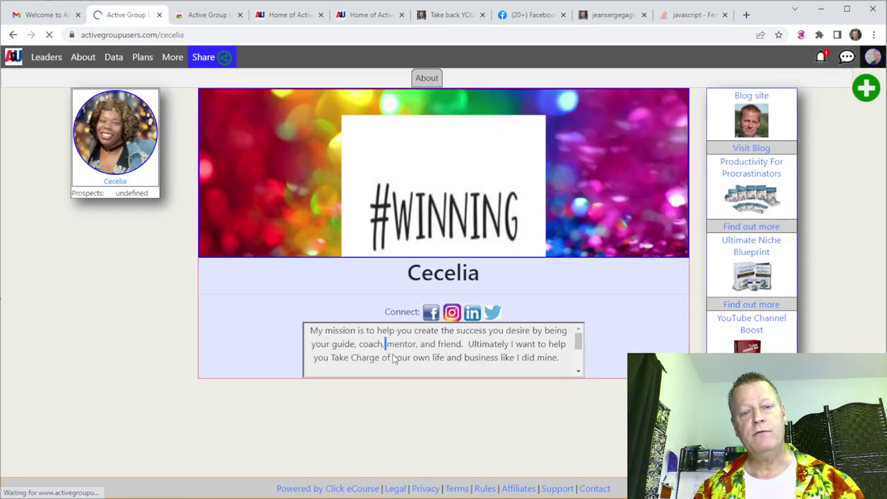
key("ctrl+a")
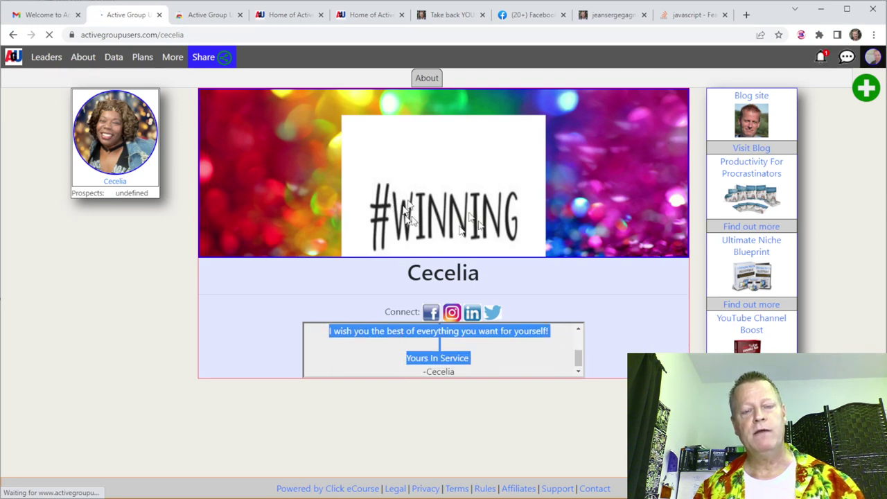
left_click(263, 300)
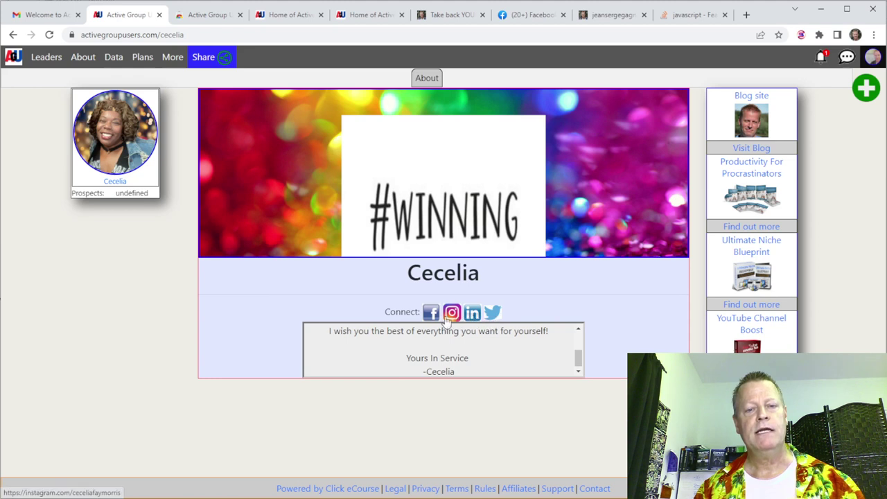
Check the member's Twitter link, then switch to the setup topic notes.
left_click(492, 314)
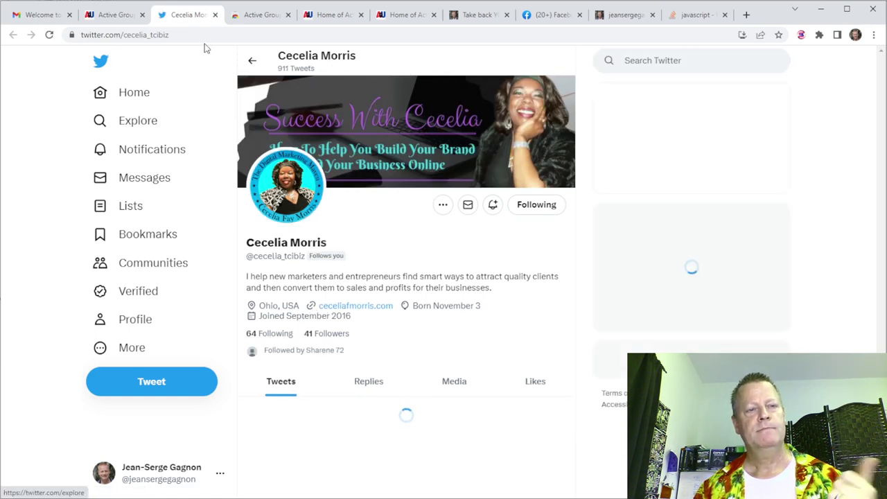
left_click(215, 14)
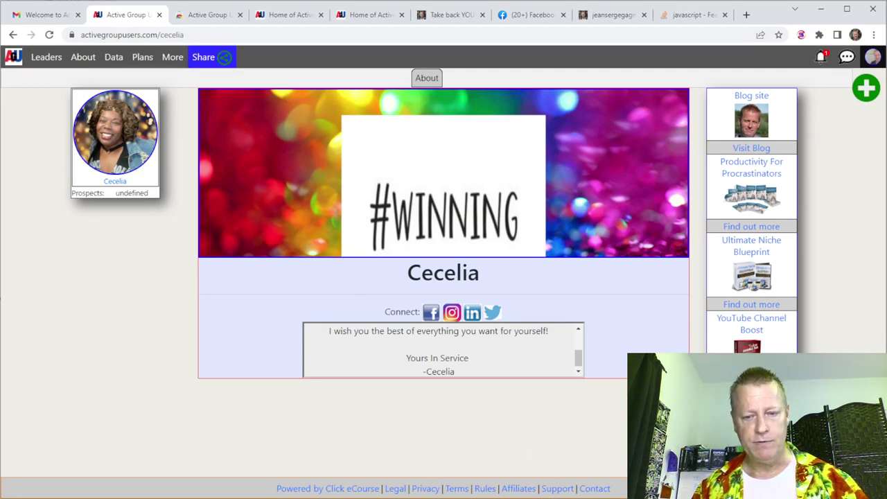
key("alt+Tab")
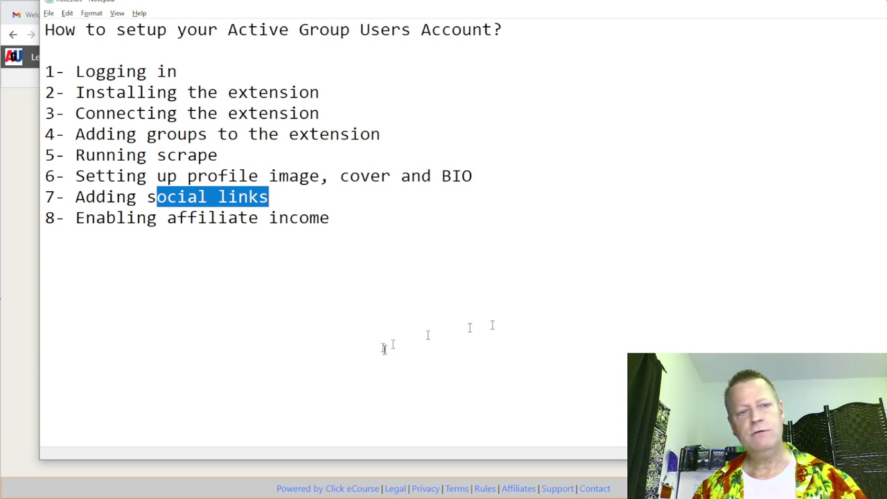
Highlight '8- Enabling affiliate income' in Notepad and go back to the browser.
left_click_drag(77, 218, 326, 219)
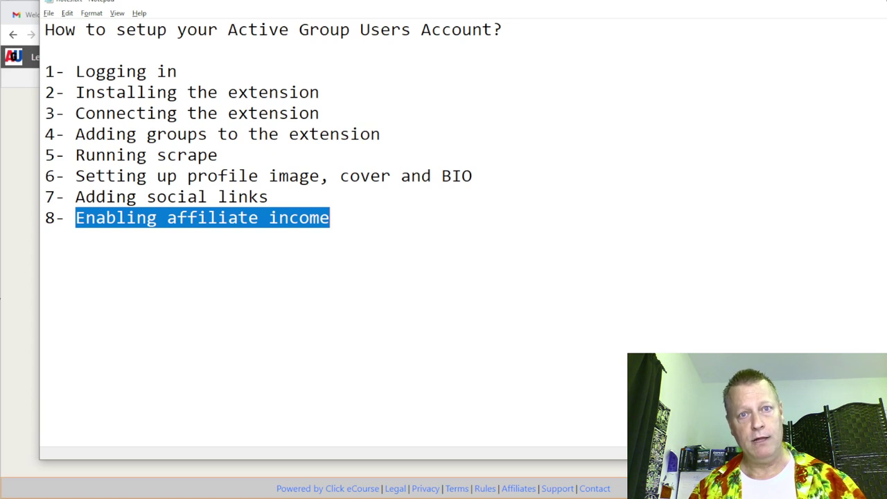
left_click(25, 251)
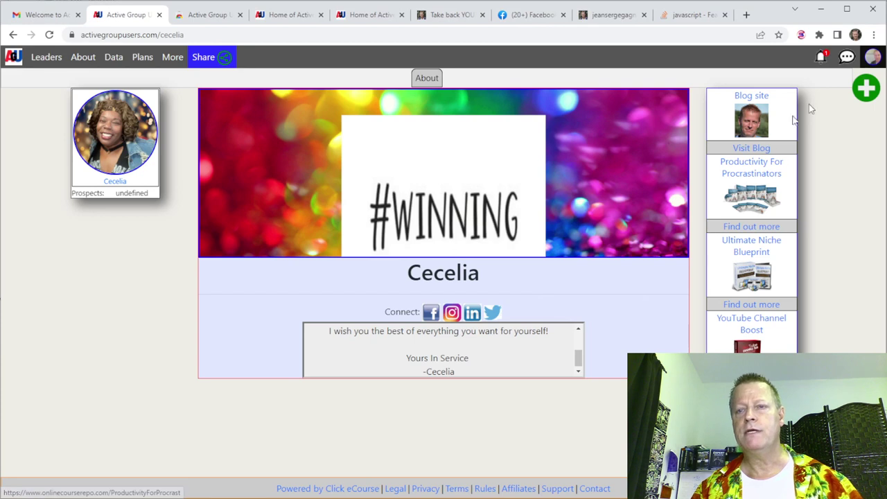
Open the Affiliate settings from the avatar's Account menu.
left_click(868, 60)
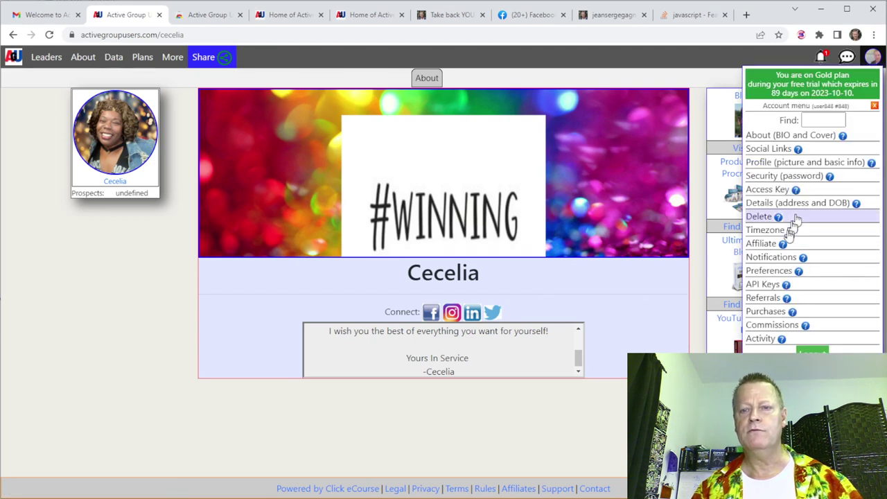
left_click(763, 247)
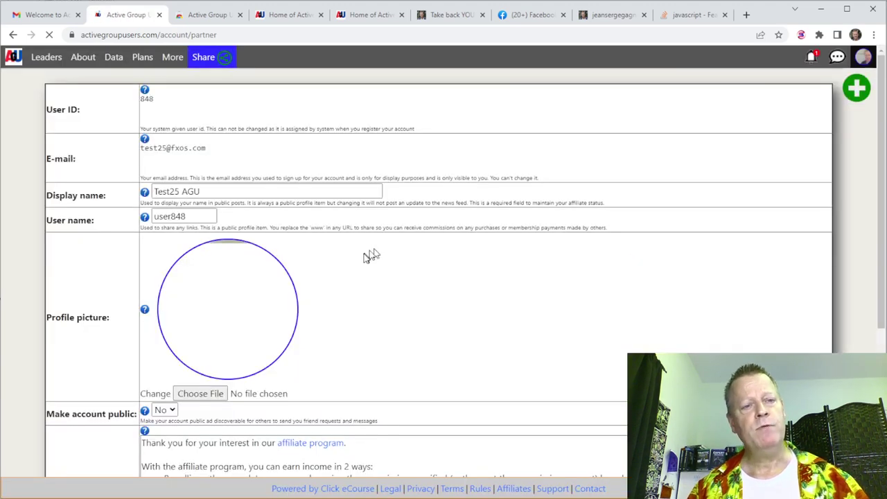
scroll(264, 297, "down", 3)
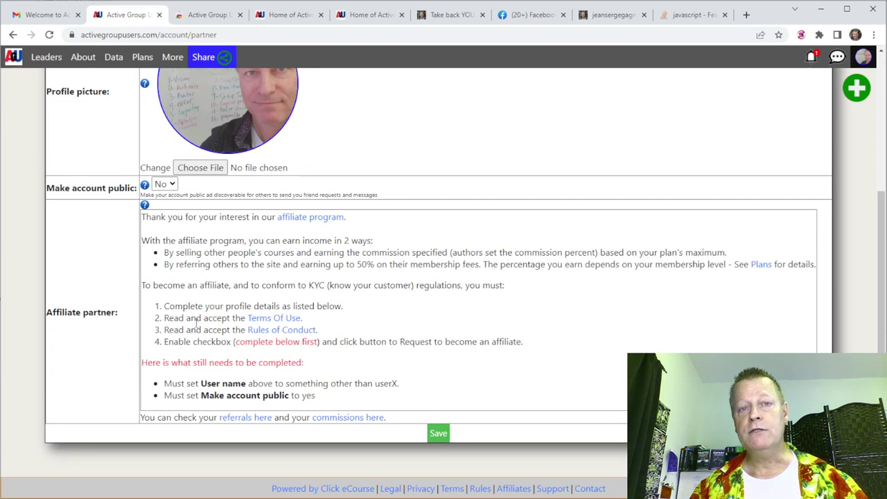
Highlight the two outstanding requirements: a non-default user name and a public account.
left_click_drag(238, 342, 298, 357)
left_click(239, 374)
left_click_drag(155, 362, 298, 362)
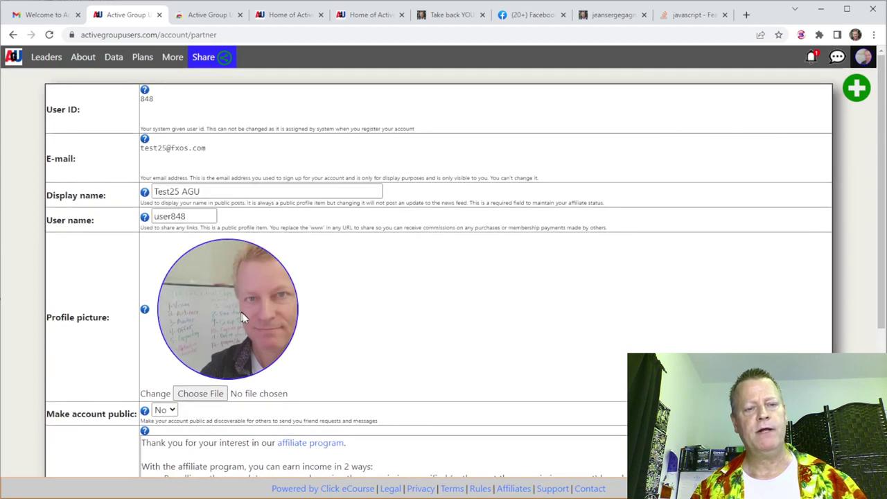
scroll(374, 347, "down", 3)
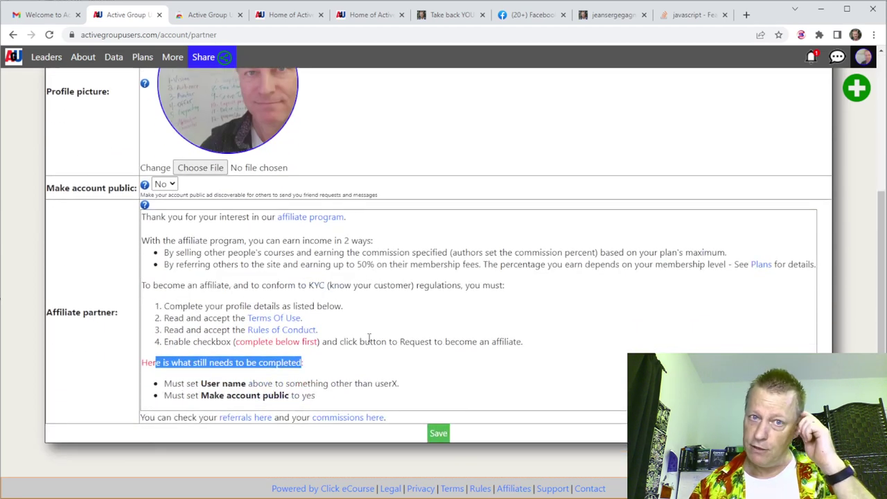
scroll(370, 338, "up", 2)
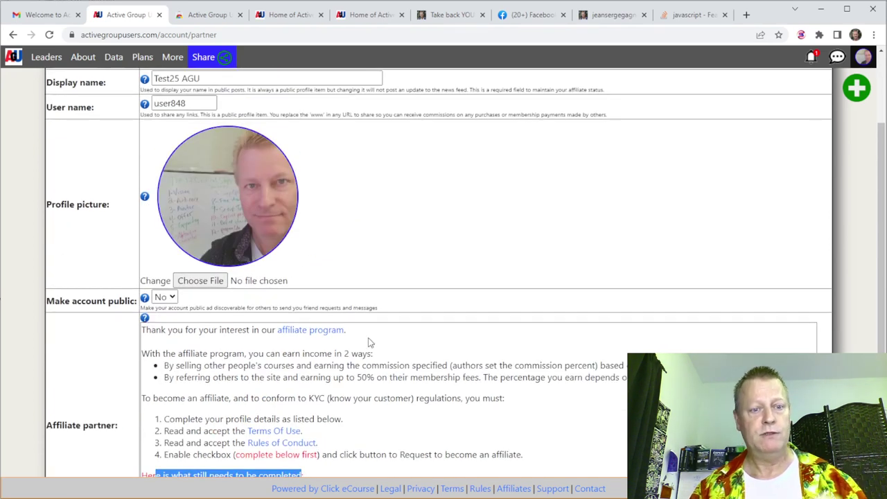
scroll(370, 340, "down", 2)
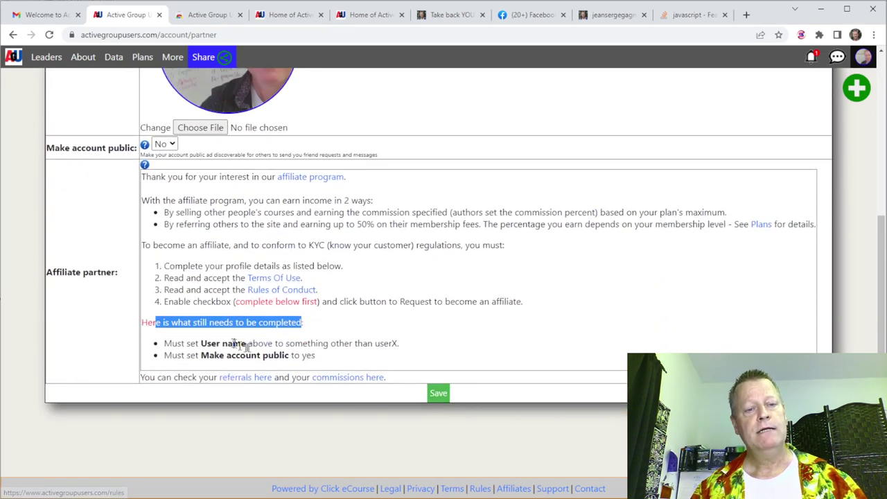
left_click_drag(200, 343, 397, 343)
scroll(398, 357, "up", 4)
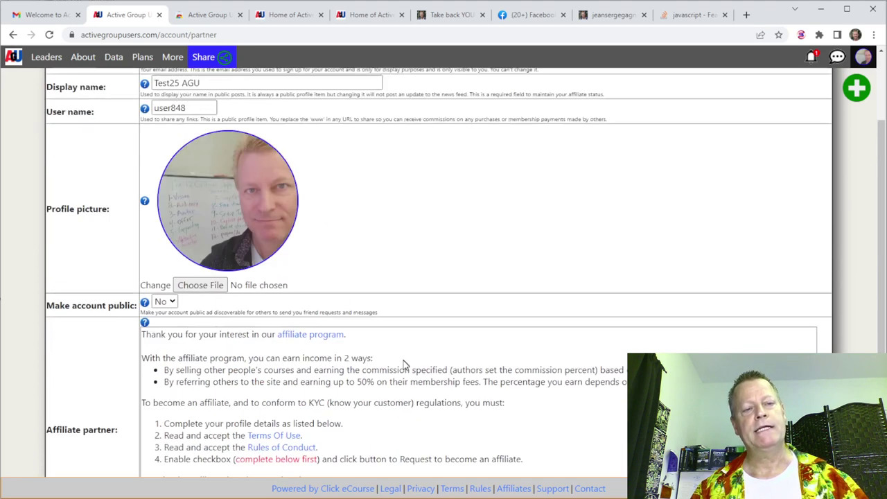
Replace the default user name with a new custom user name.
double_click(180, 219)
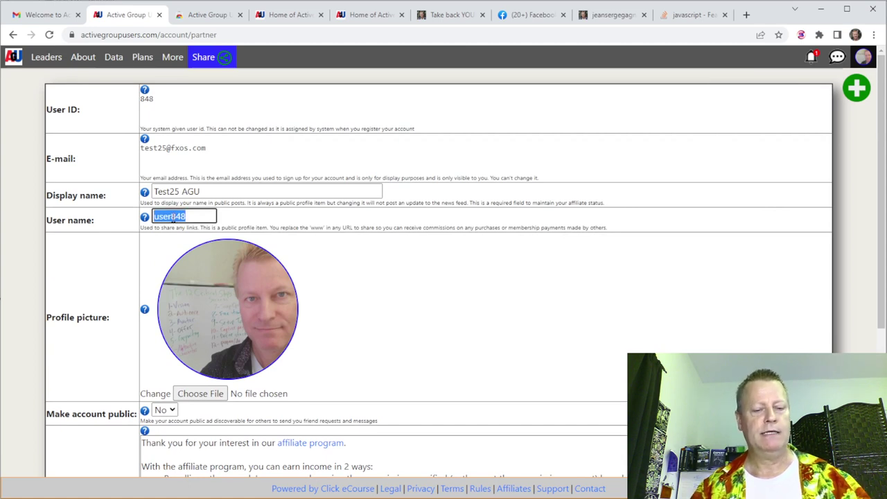
type("jsgtest")
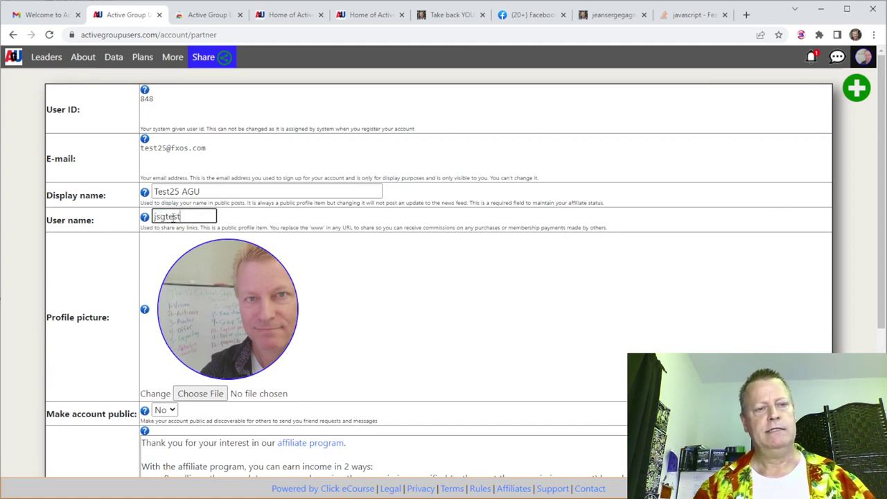
left_click(316, 278)
scroll(379, 285, "down", 3)
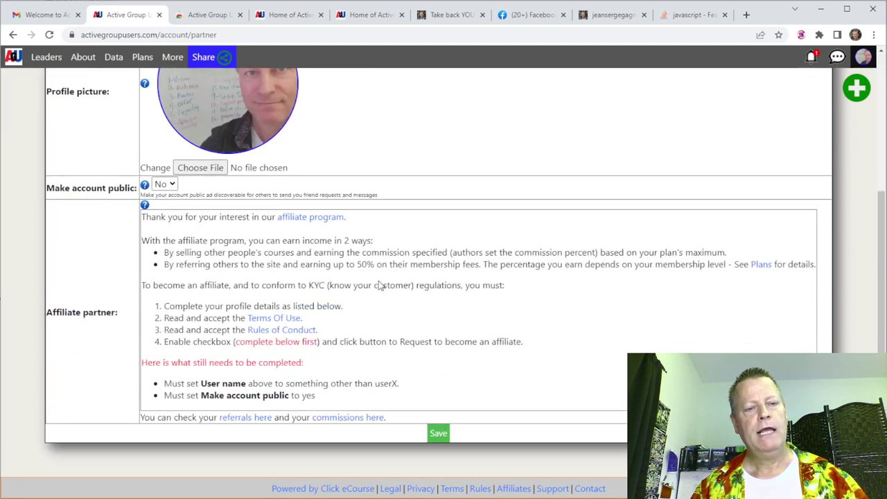
left_click_drag(209, 396, 292, 378)
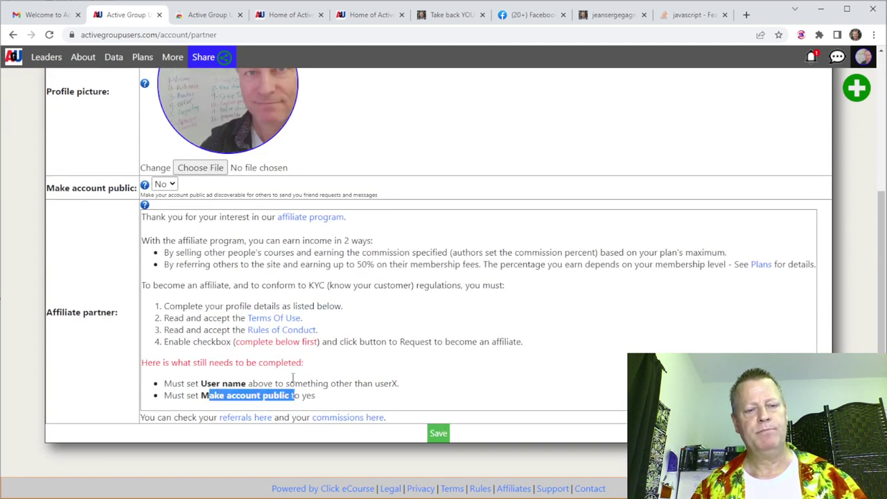
Set Make account public to Yes and save the profile.
left_click(165, 185)
left_click(165, 199)
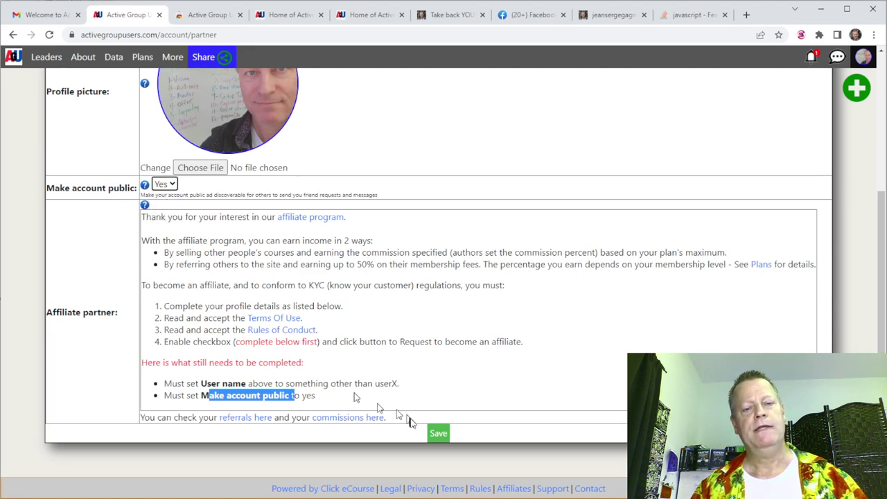
left_click(441, 435)
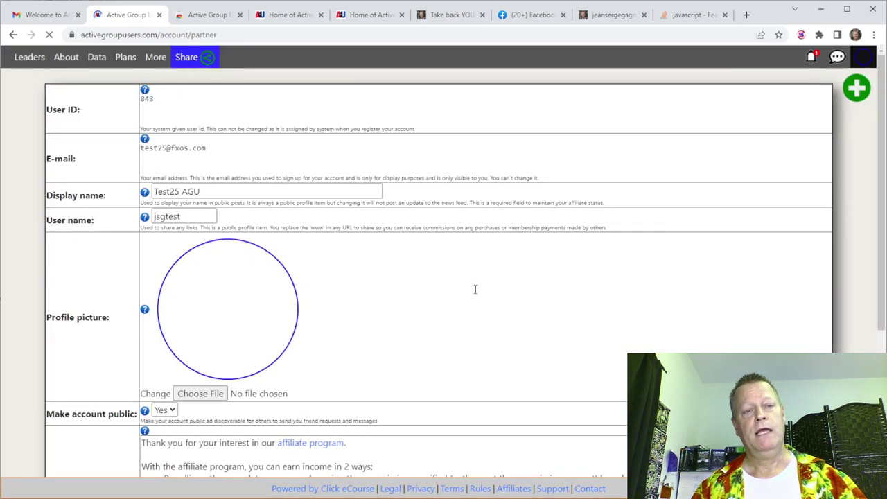
scroll(374, 296, "down", 4)
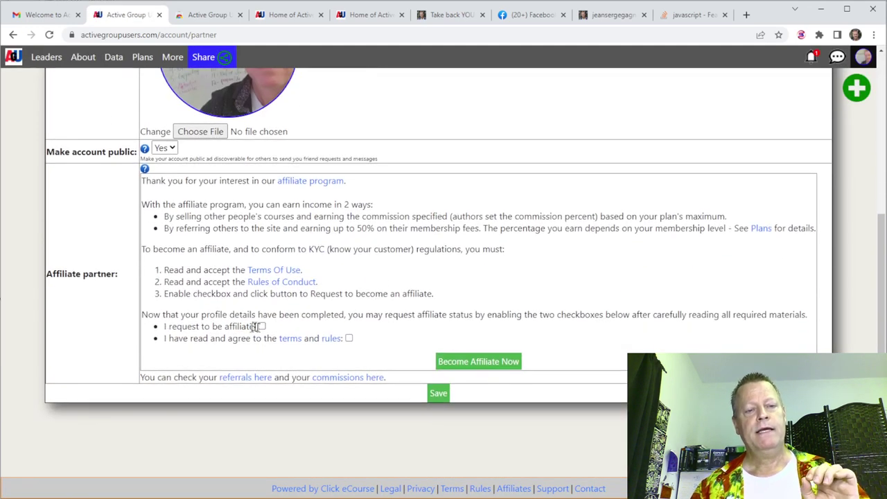
Tick 'I request to be affiliate' and 'I have read and agree', then Become Affiliate Now.
left_click(262, 328)
left_click(349, 339)
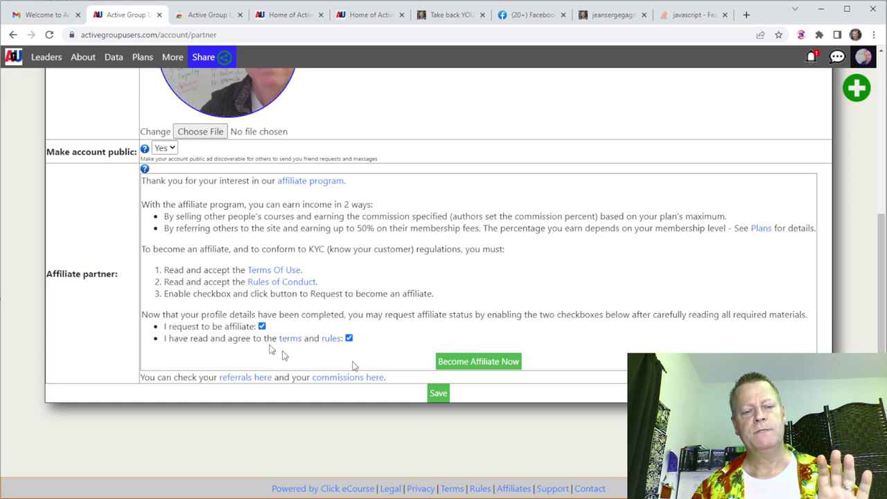
left_click(471, 369)
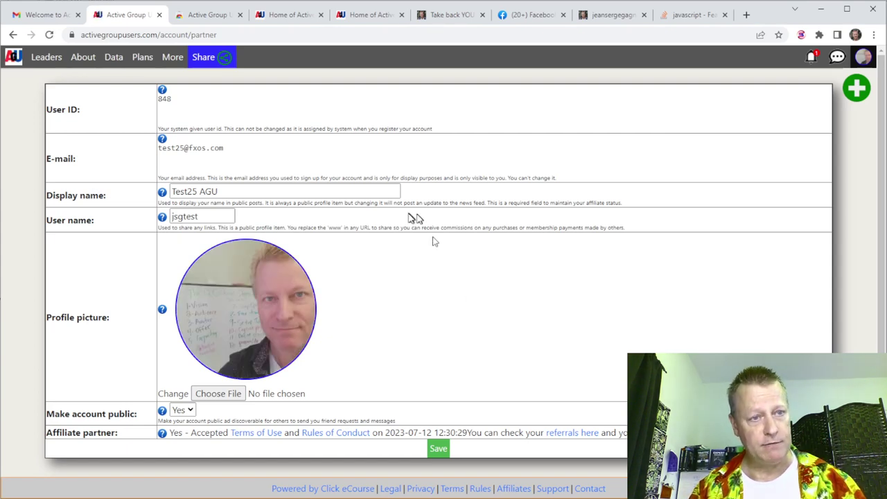
left_click(173, 58)
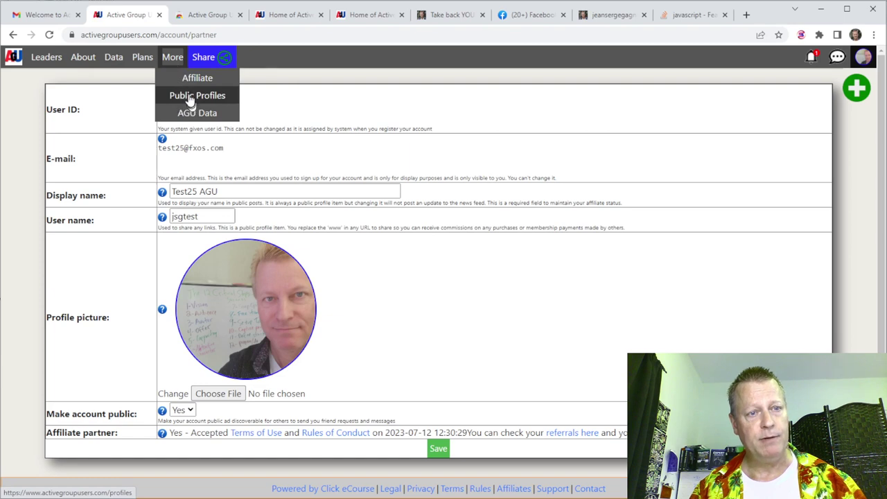
Choose Public Profiles from the More menu to list member cards.
left_click(189, 97)
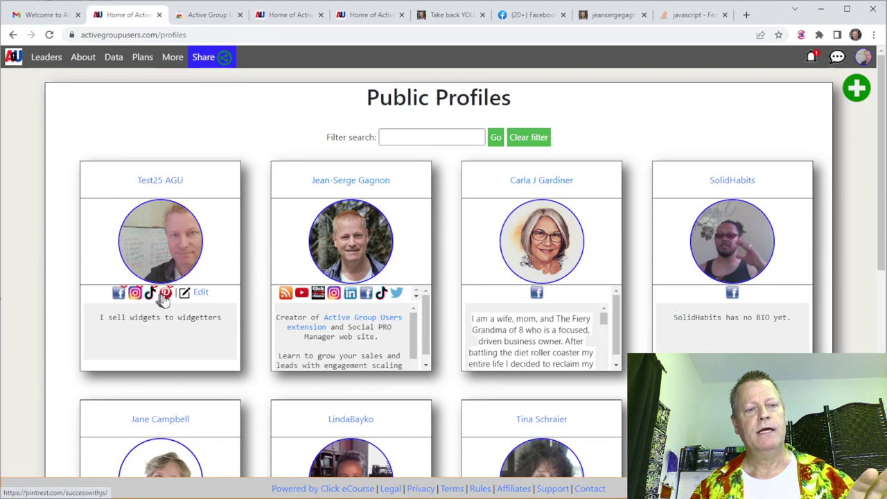
Open Your Social links via Edit under the test account's profile card.
left_click(200, 293)
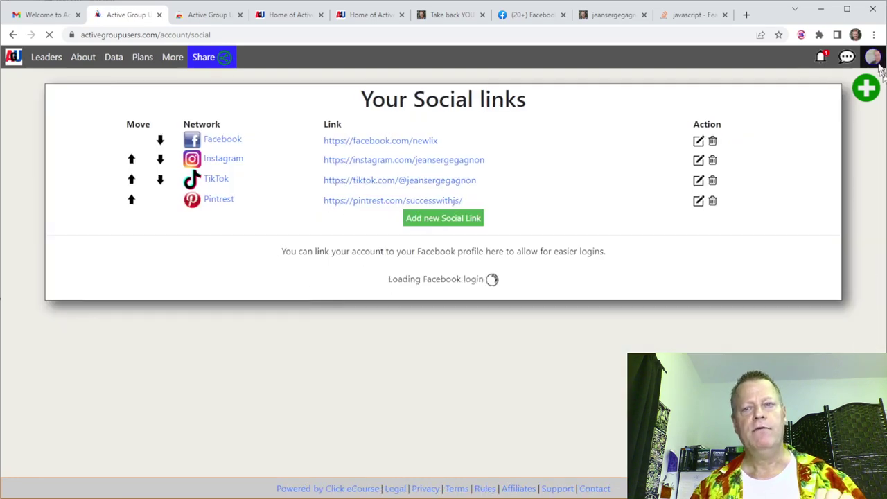
left_click(863, 57)
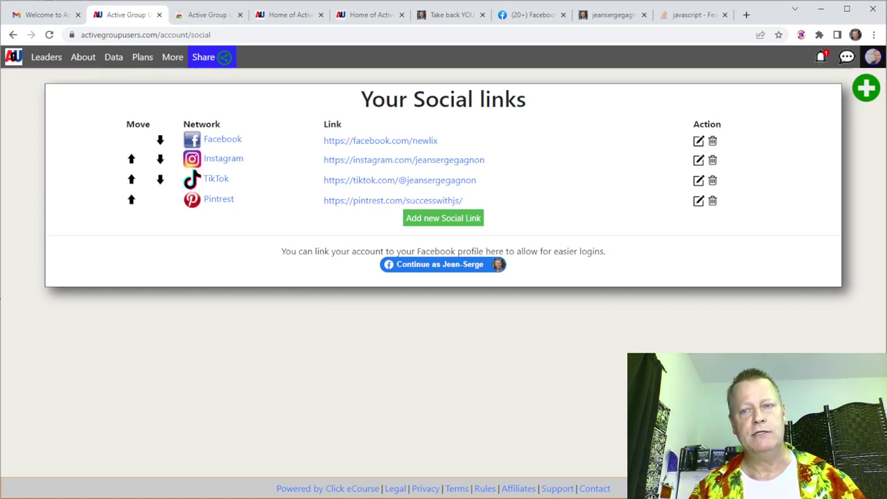
Log out of the test account from the avatar menu and go to About.
left_click(875, 58)
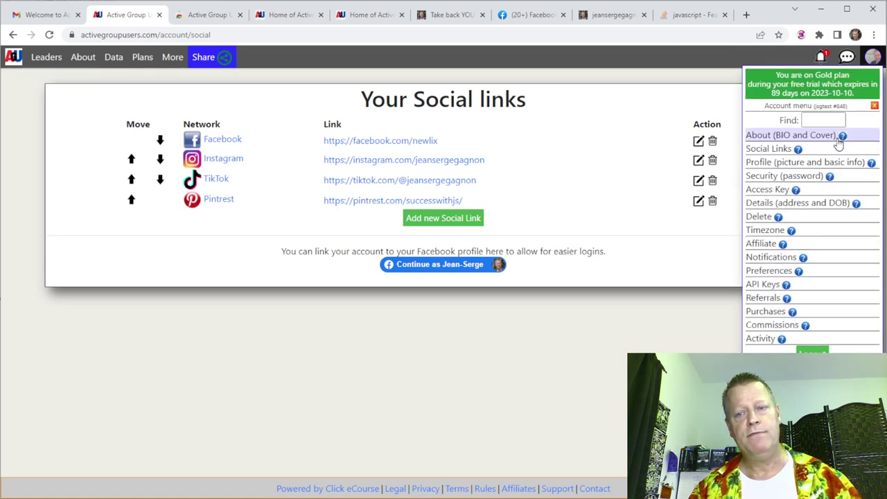
left_click(813, 351)
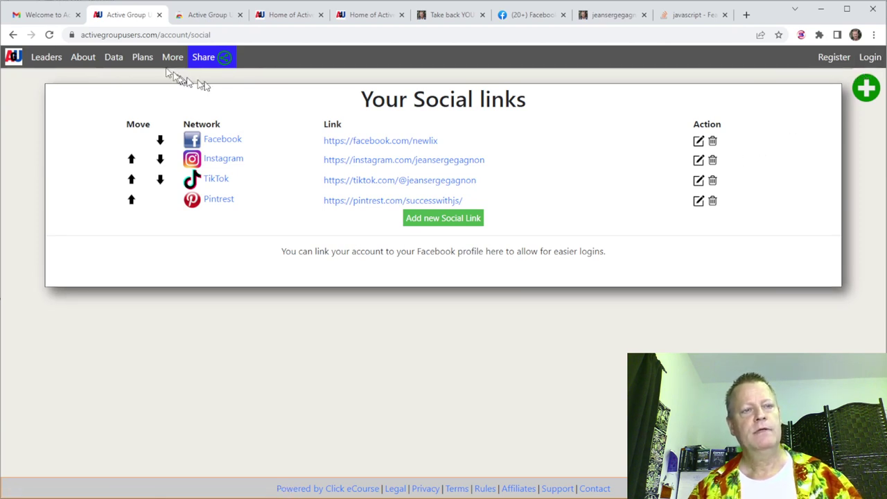
left_click(92, 64)
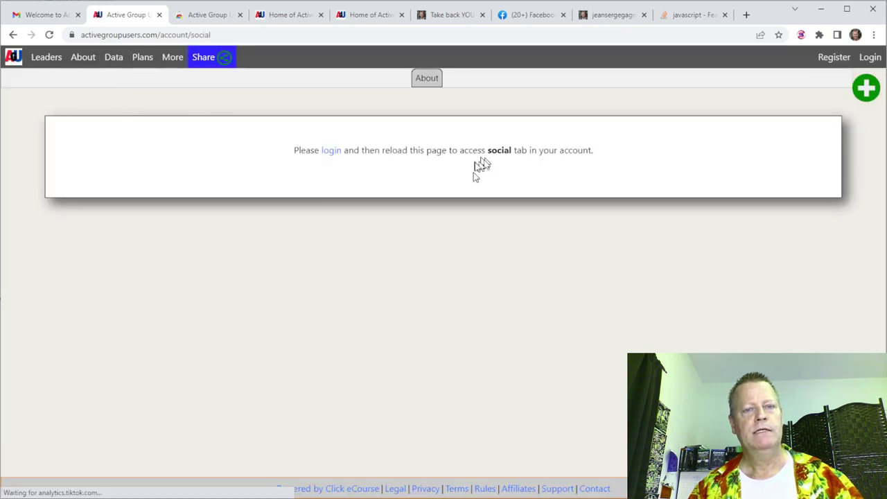
left_click(82, 59)
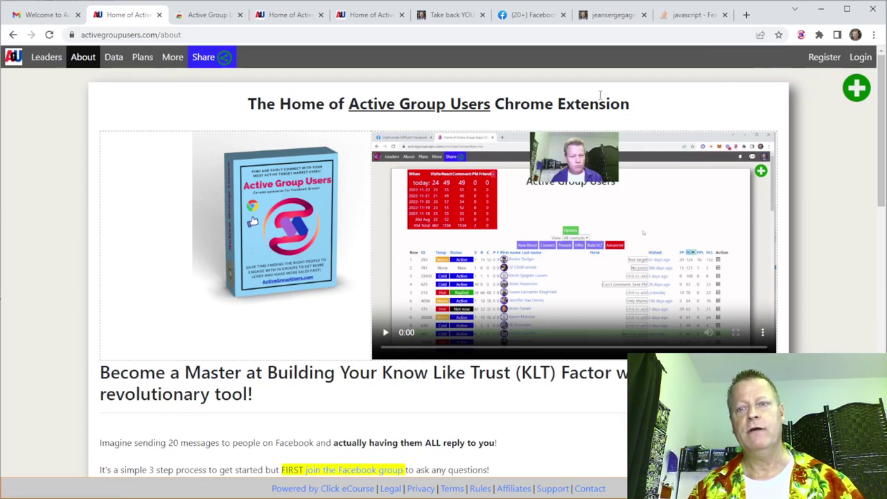
Log back in with the autofilled main-account credentials and go to the Social Links settings.
left_click(862, 57)
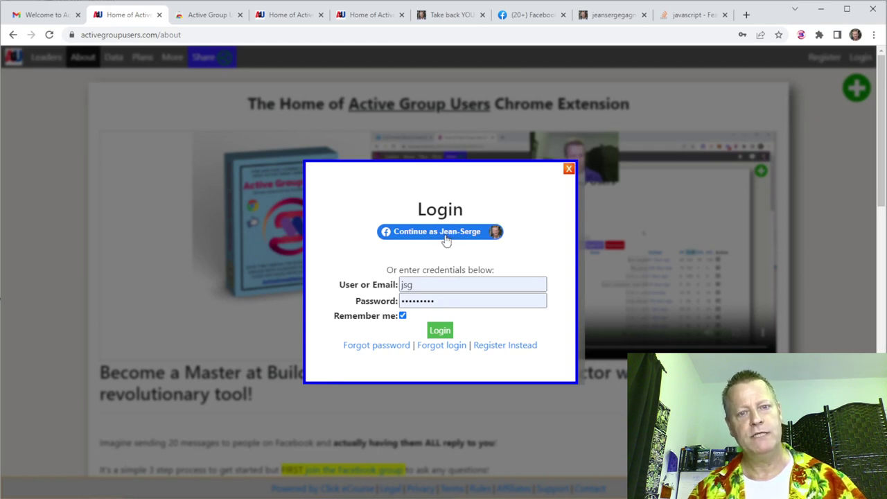
left_click(440, 287)
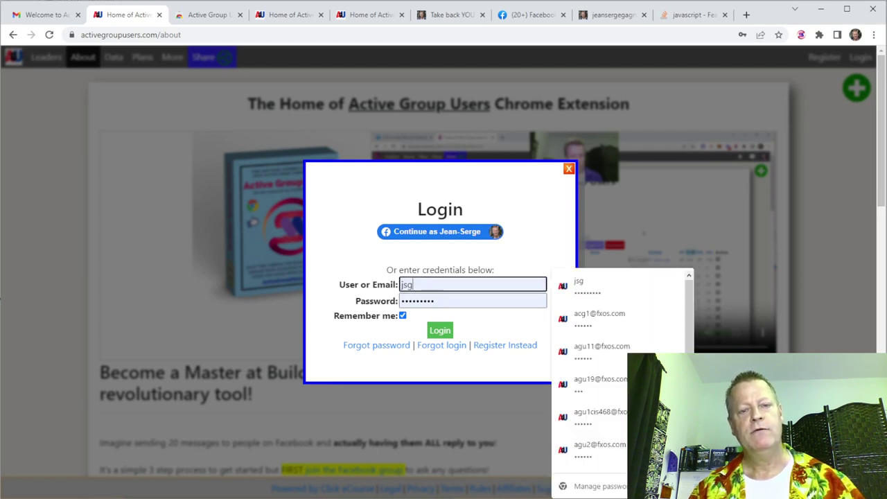
left_click(487, 324)
left_click(441, 331)
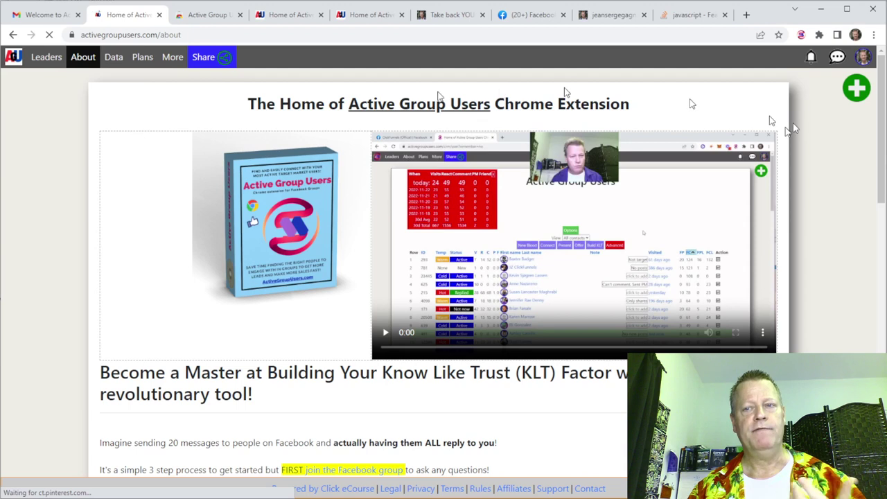
left_click(863, 58)
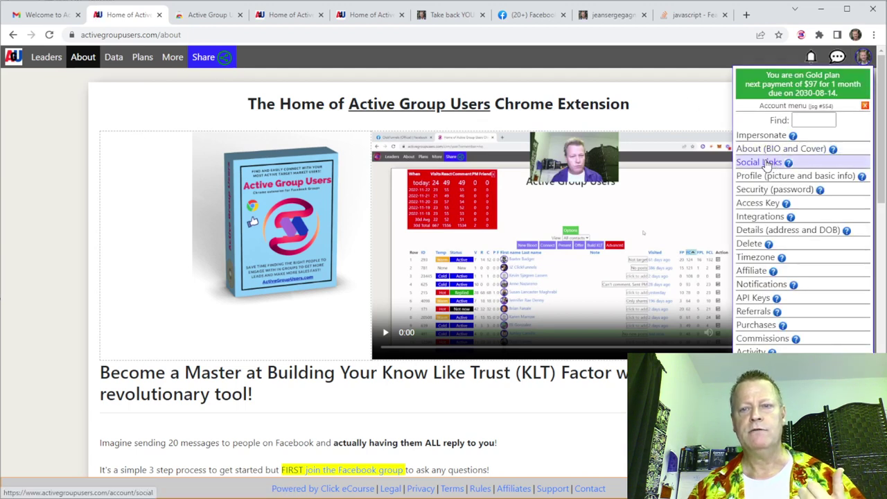
left_click(773, 163)
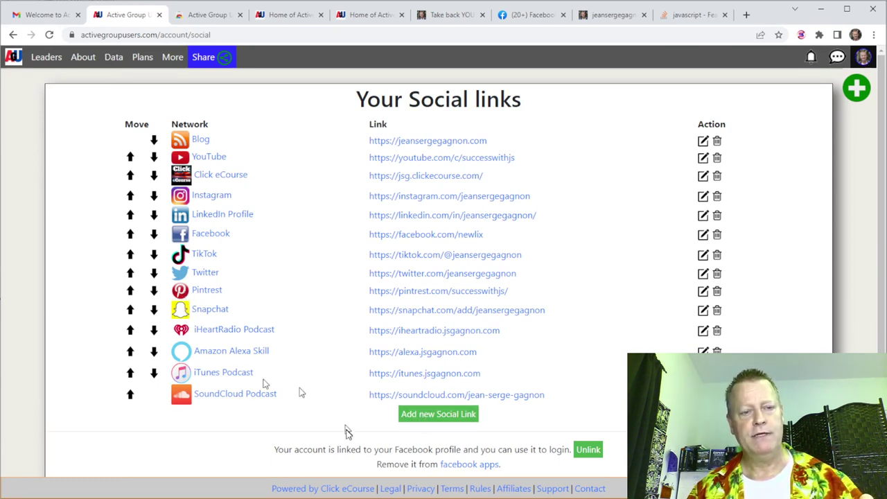
Start a new social link of the generic website (globe) type.
left_click(440, 415)
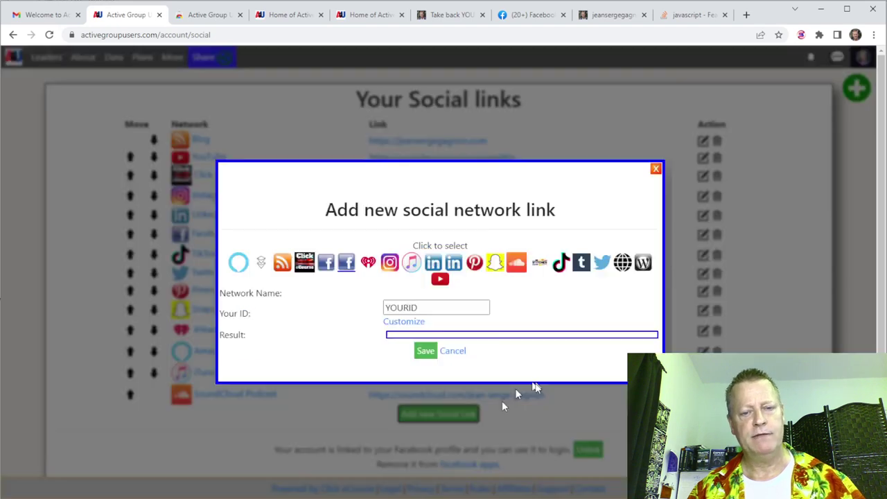
left_click(623, 255)
Save a website link labelled 'Threads' pointing to the user's threads.net profile URL.
left_click(389, 297)
type("Threads")
left_click(382, 314)
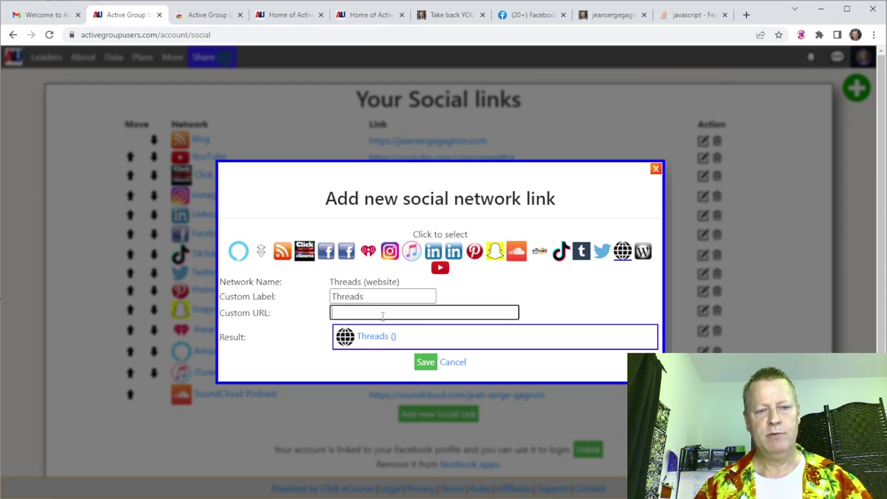
type("https://www.thre")
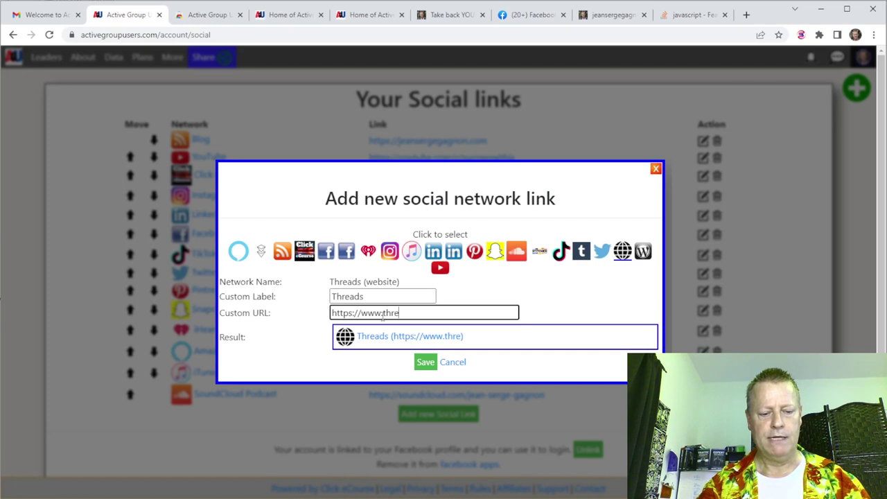
type("ads.net")
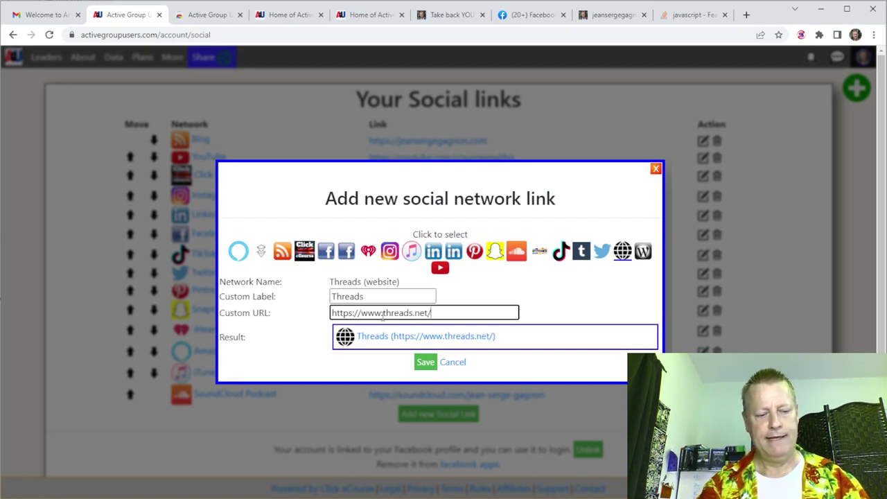
type("/@jean")
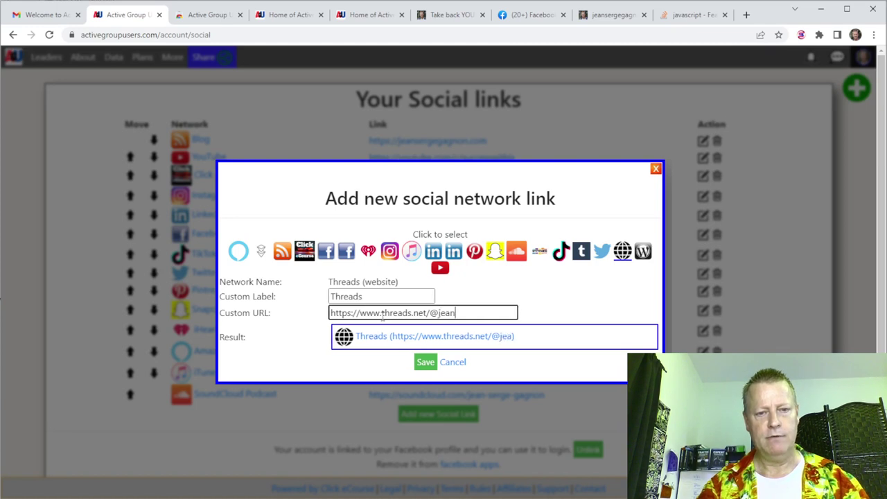
type("sergegagnon")
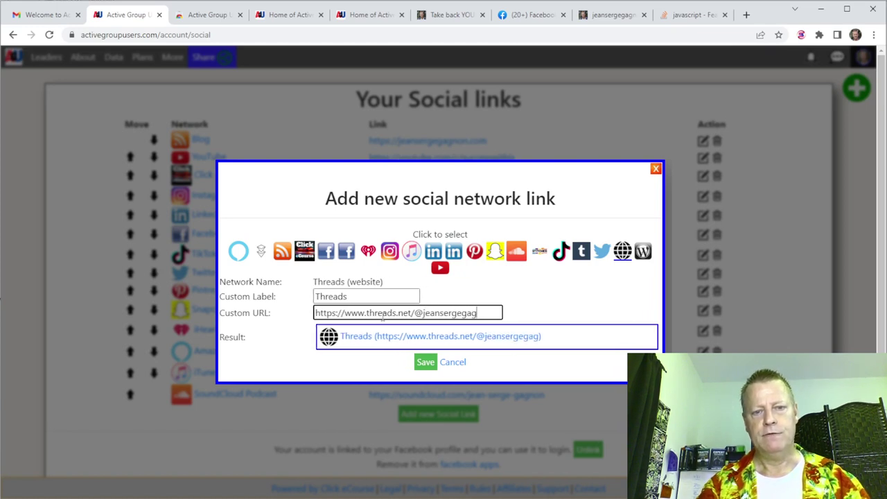
left_click(426, 362)
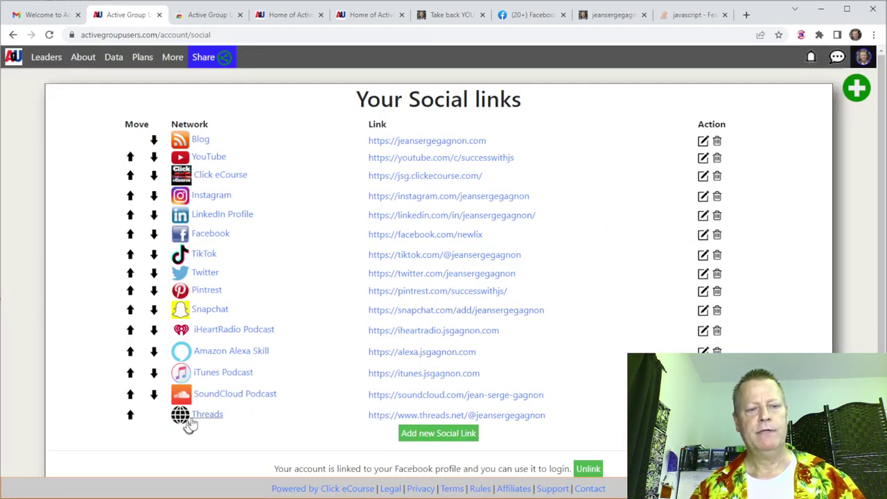
Move the new Threads link up the list to just below Instagram.
left_click(130, 416)
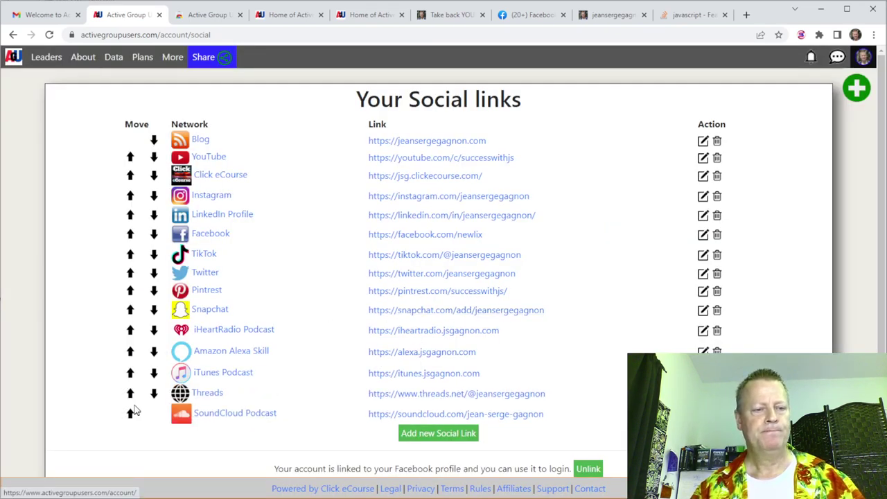
left_click(132, 392)
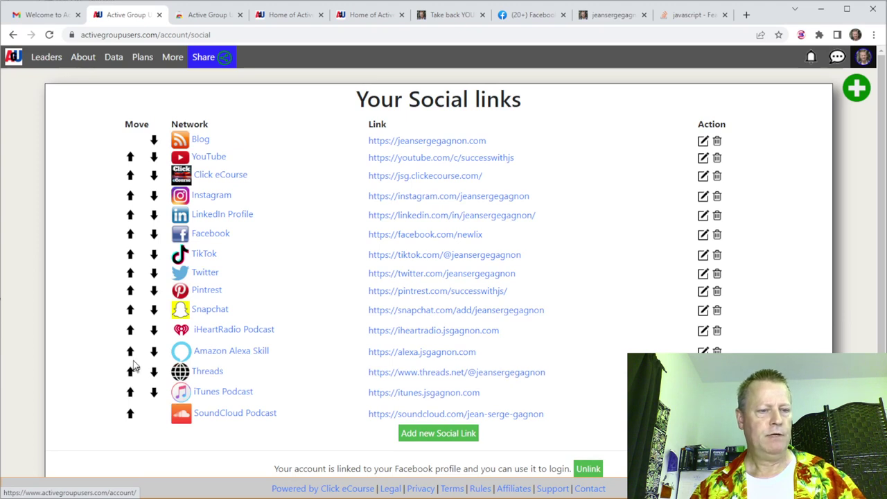
left_click(132, 372)
left_click(131, 351)
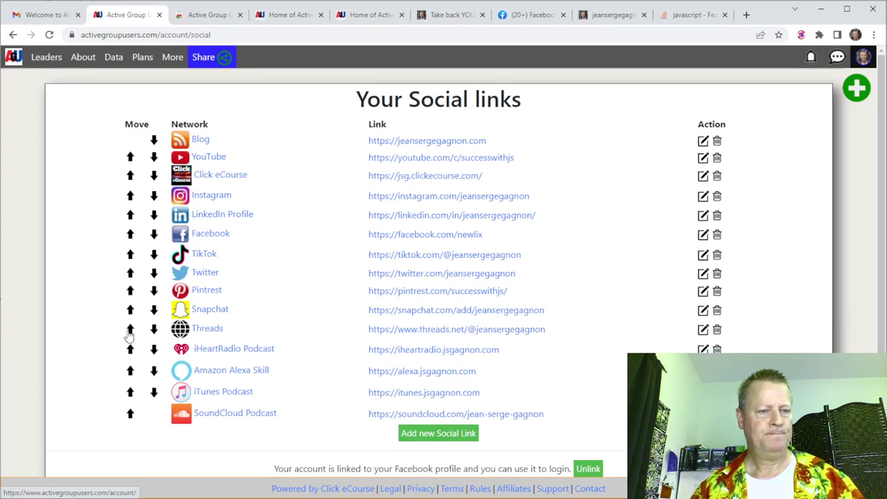
left_click(131, 326)
left_click(130, 308)
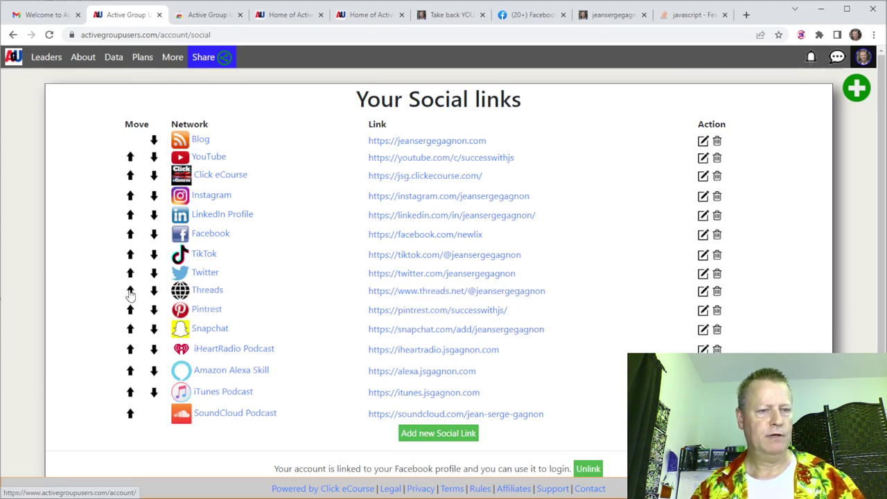
left_click(131, 286)
left_click(128, 262)
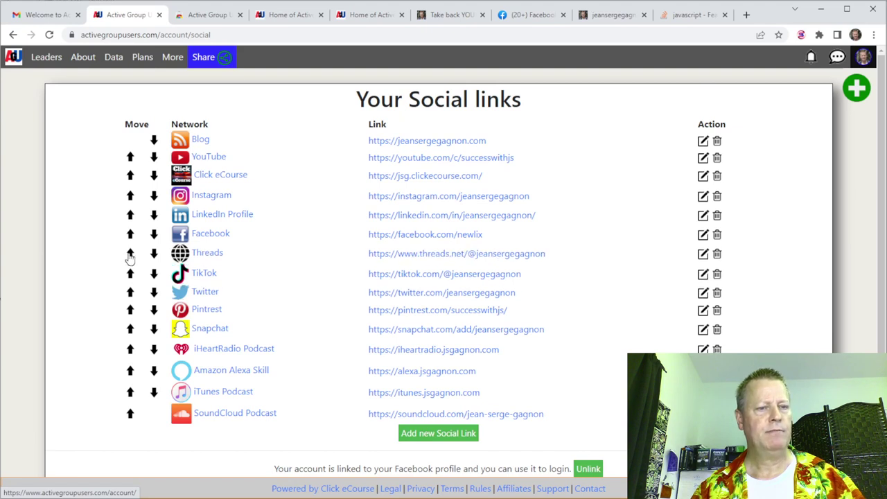
left_click(130, 245)
left_click(131, 234)
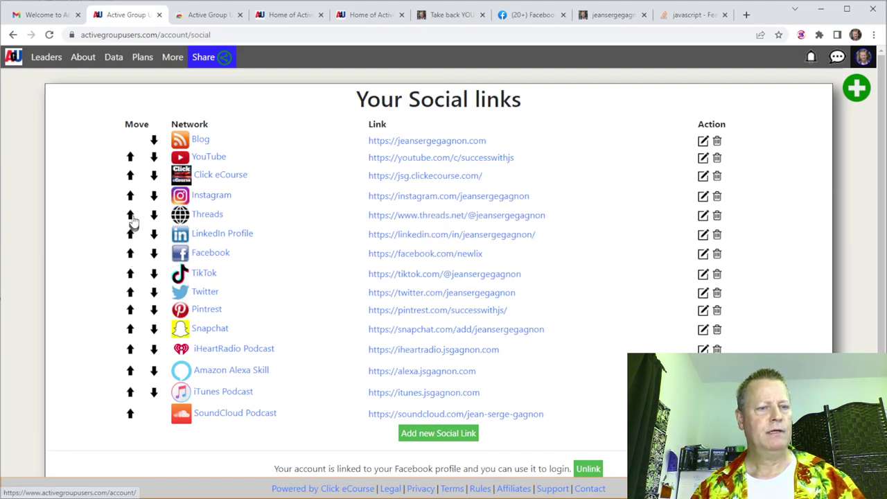
left_click(130, 216)
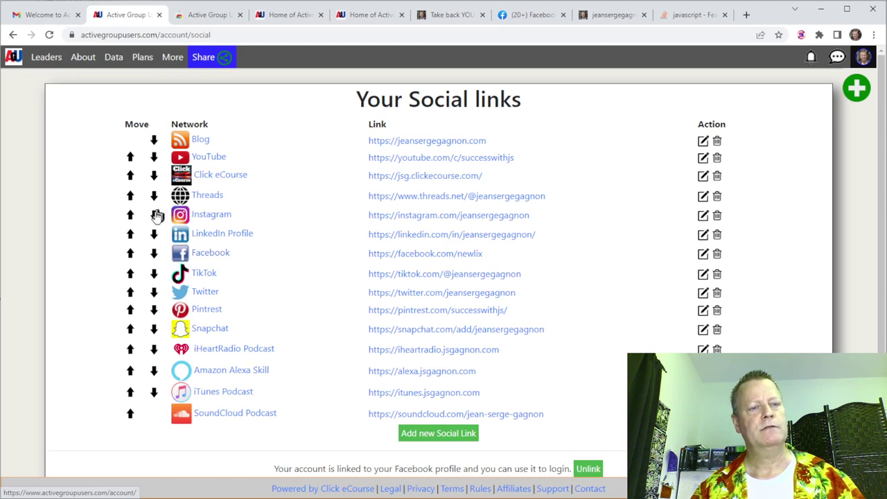
left_click(153, 197)
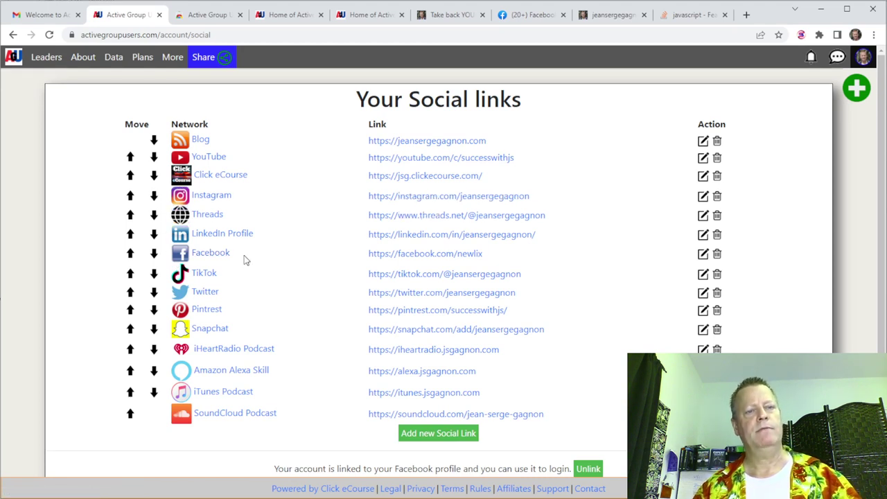
left_click(155, 176)
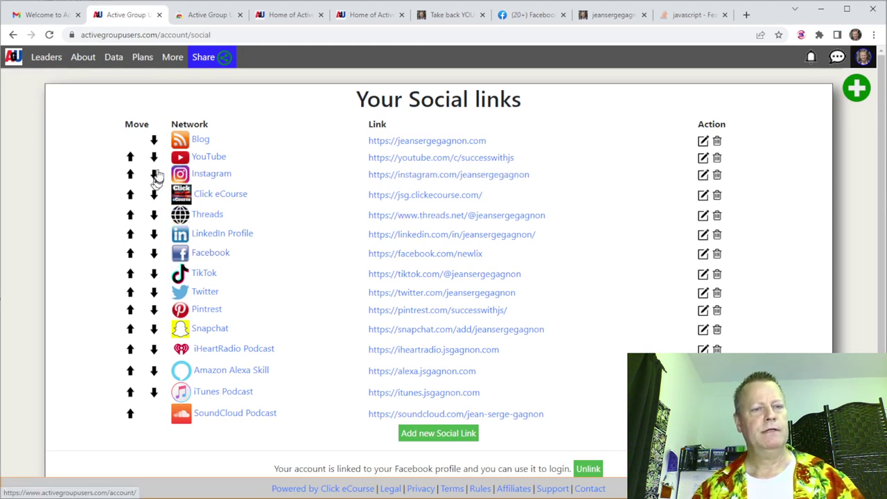
Move Facebook to the top of the social links list.
left_click(130, 255)
left_click(131, 235)
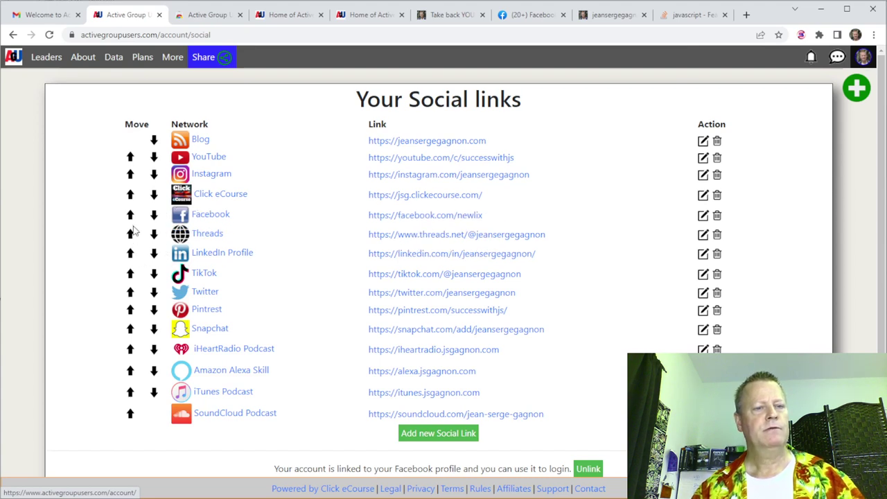
left_click(130, 216)
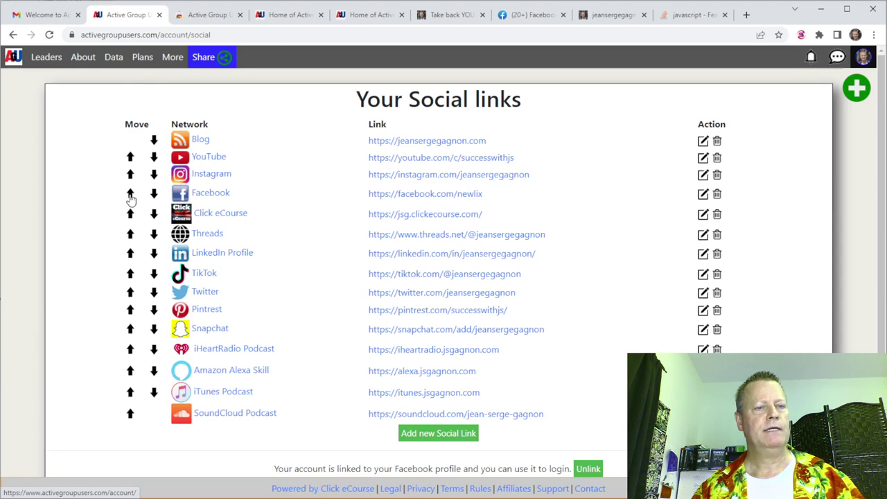
left_click(131, 196)
left_click(130, 176)
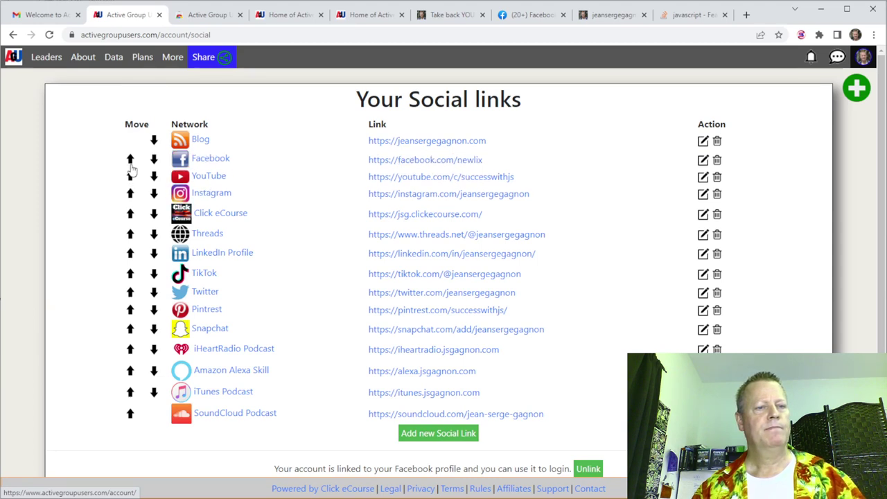
left_click(130, 158)
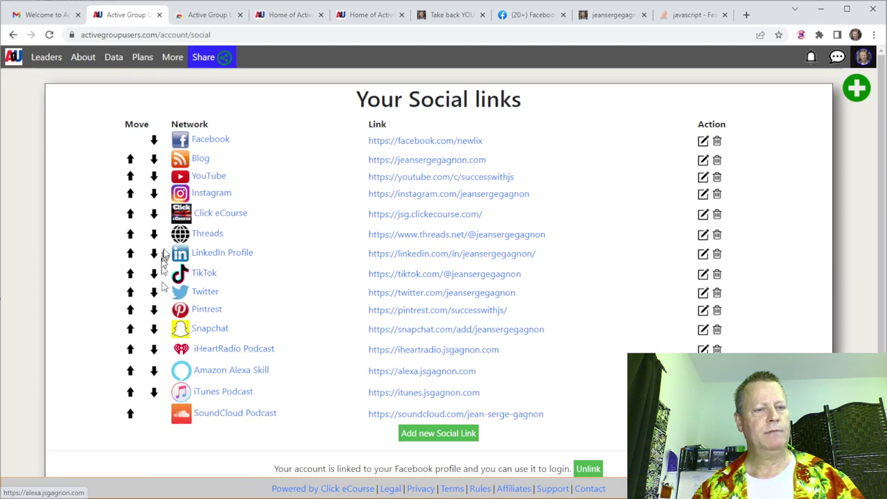
Put Instagram second and Threads third, and move Blog below YouTube.
left_click(130, 194)
left_click(130, 177)
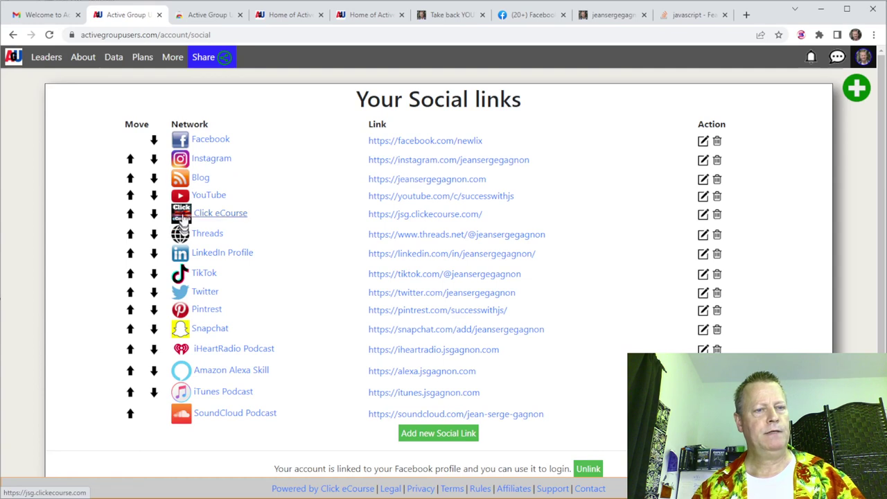
left_click(130, 234)
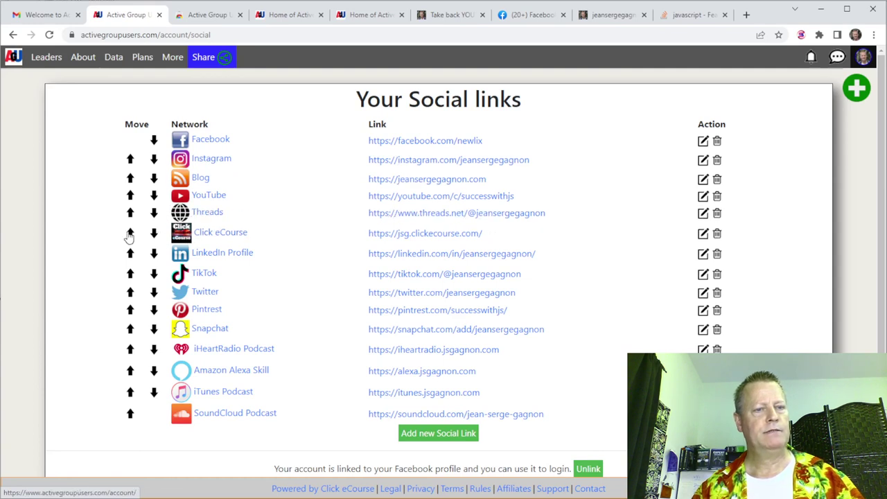
left_click(132, 214)
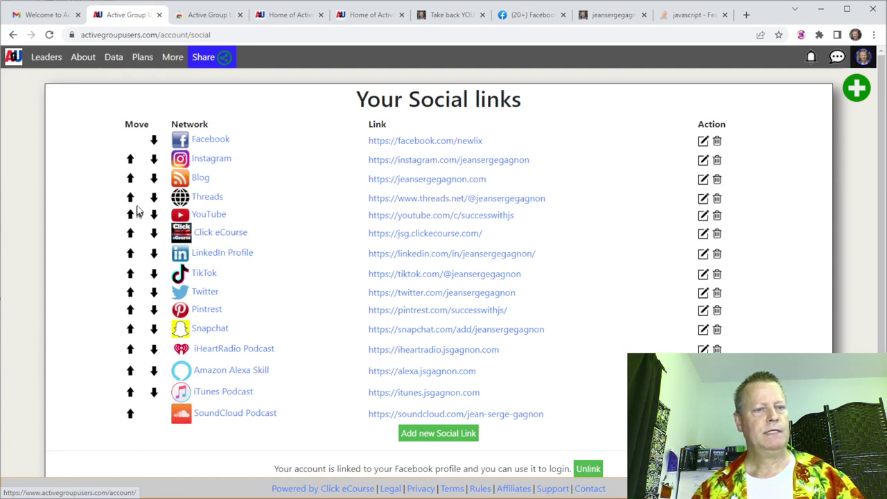
left_click(154, 178)
left_click(154, 198)
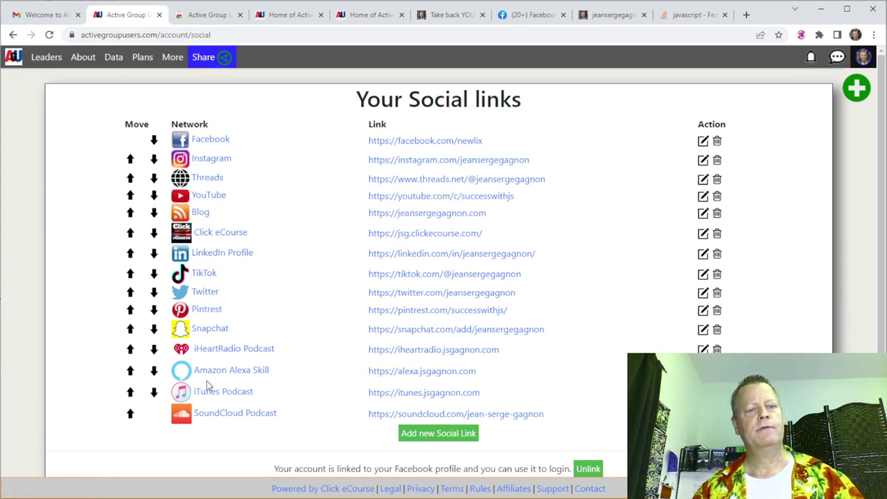
Go to the Public Profiles page from the navbar's More menu.
scroll(603, 465, "down", 3)
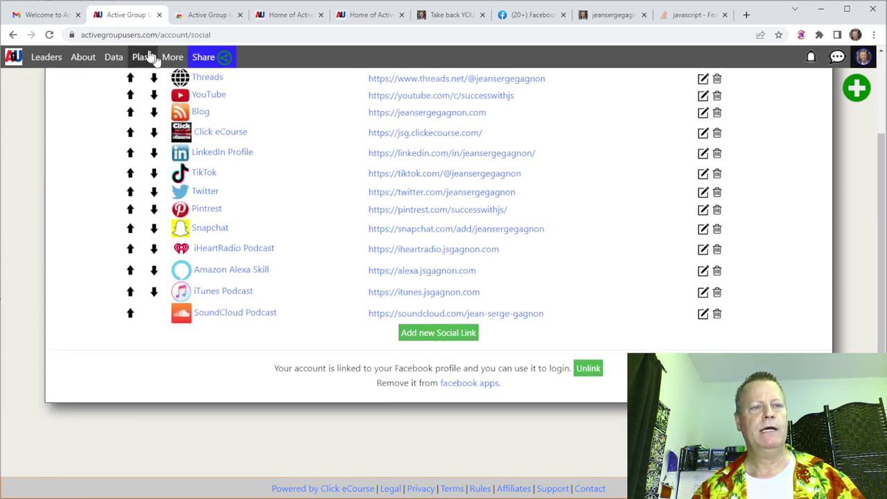
mouse_move(173, 57)
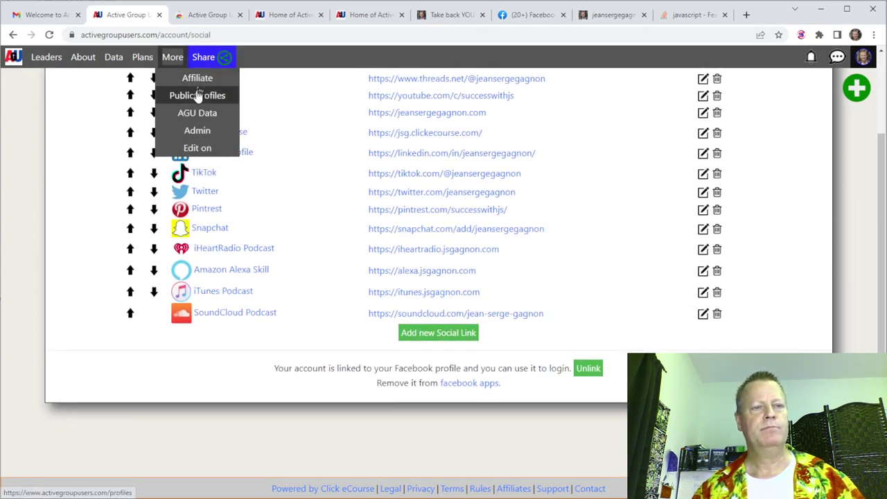
left_click(197, 94)
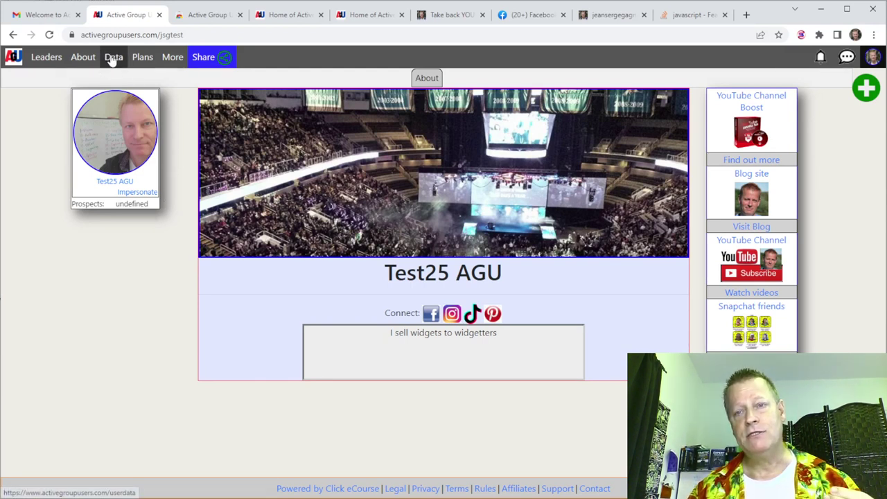
Bring up the Active Group Users extension panel from the browser toolbar.
left_click(801, 35)
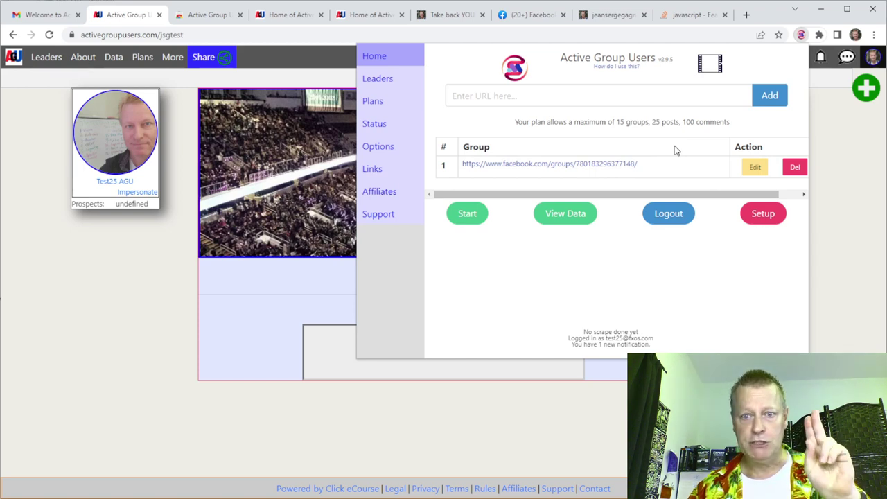
Log the extension out, finish its setup with the logged-in account, and dismiss the review prompt.
left_click(669, 214)
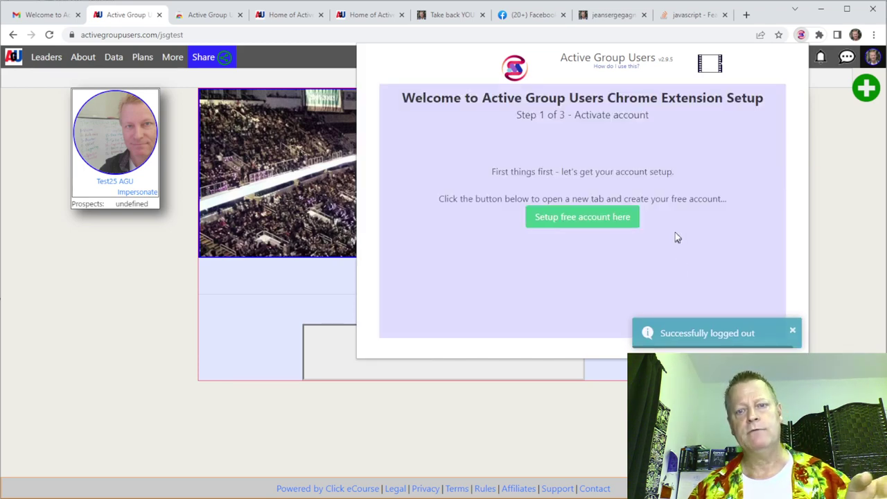
left_click(576, 218)
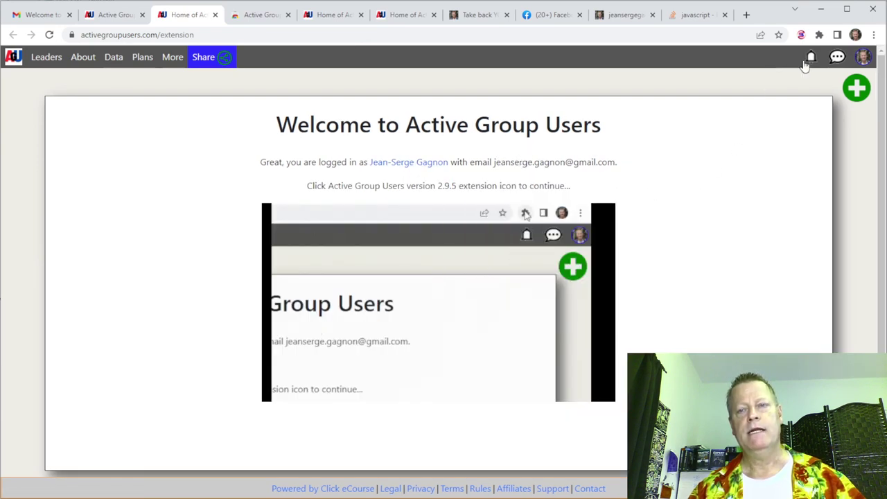
left_click(801, 34)
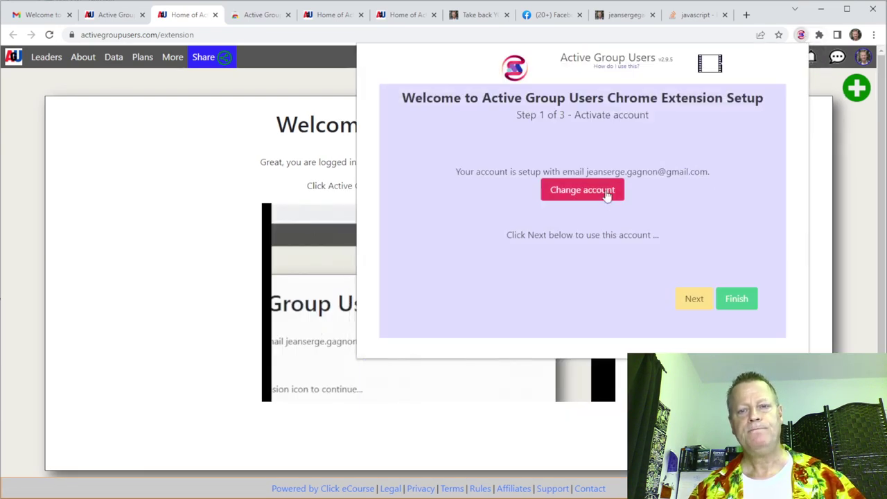
left_click(737, 299)
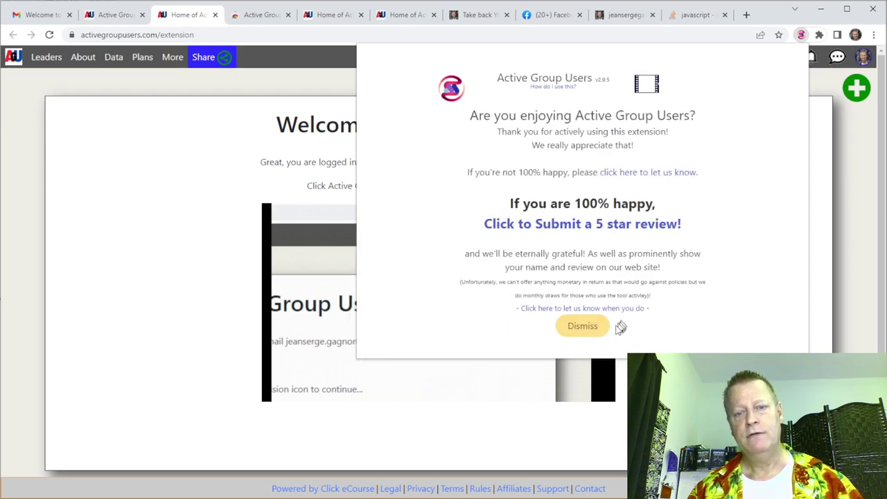
left_click(597, 332)
scroll(553, 177, "down", 3)
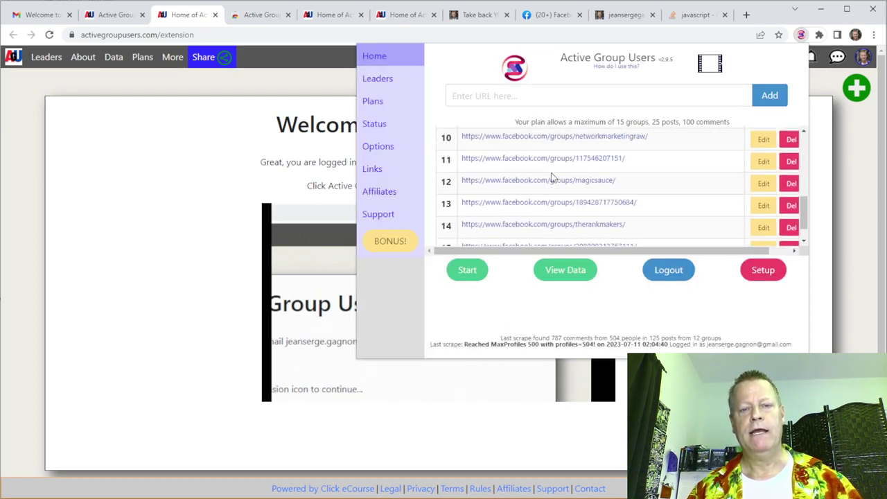
scroll(551, 177, "up", 4)
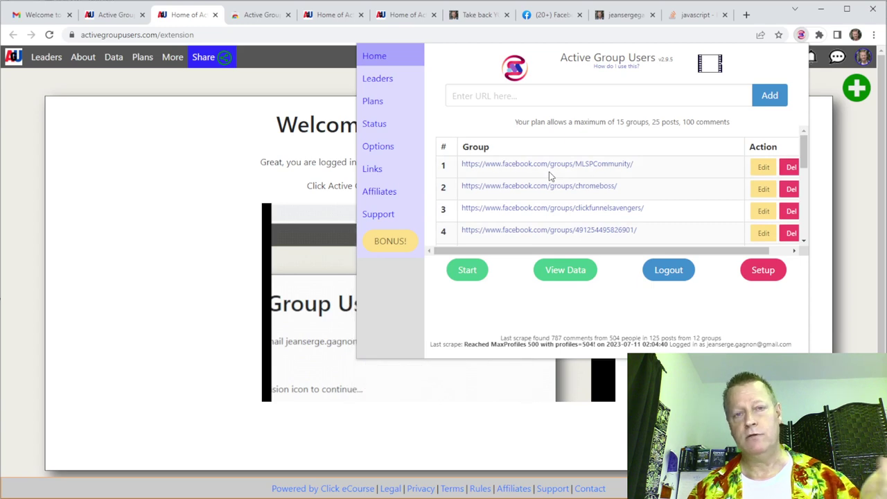
scroll(549, 177, "down", 4)
scroll(550, 177, "up", 4)
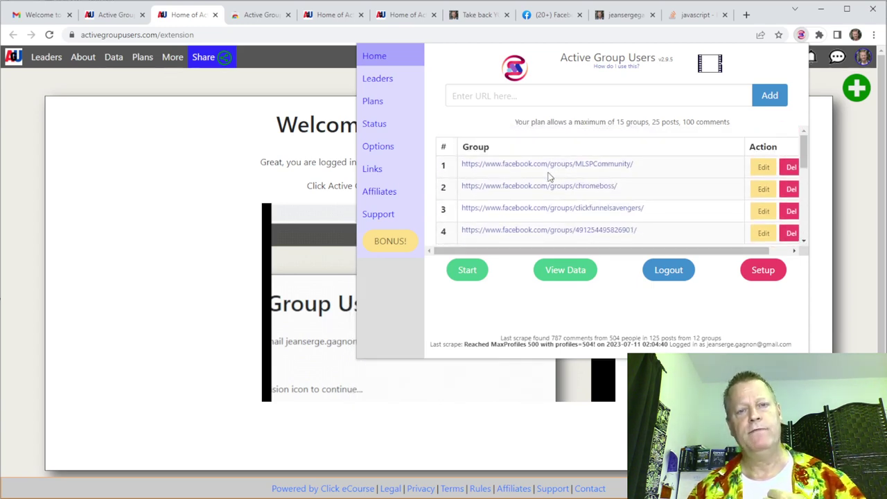
scroll(548, 196, "down", 4)
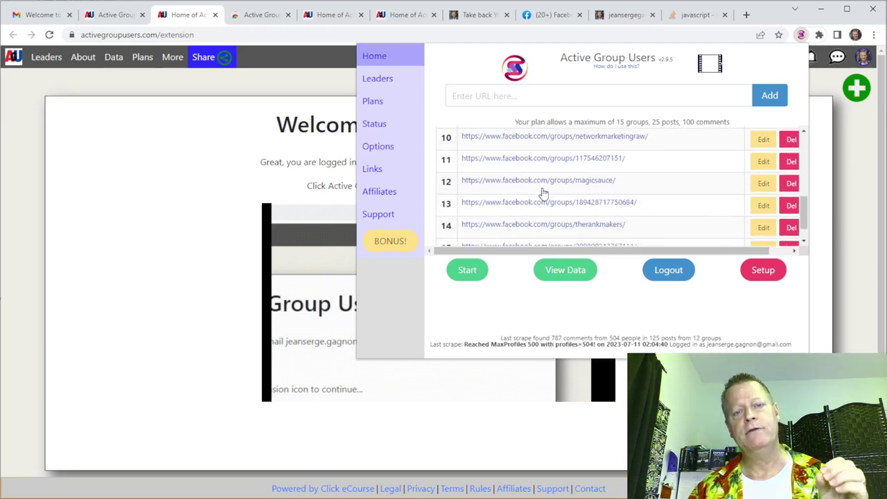
scroll(534, 198, "up", 4)
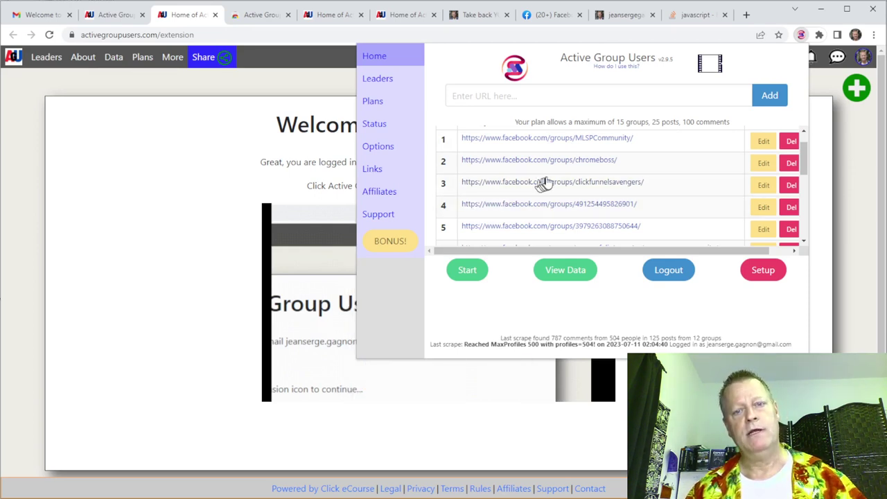
scroll(545, 180, "down", 4)
scroll(547, 179, "up", 4)
scroll(547, 179, "up", 1)
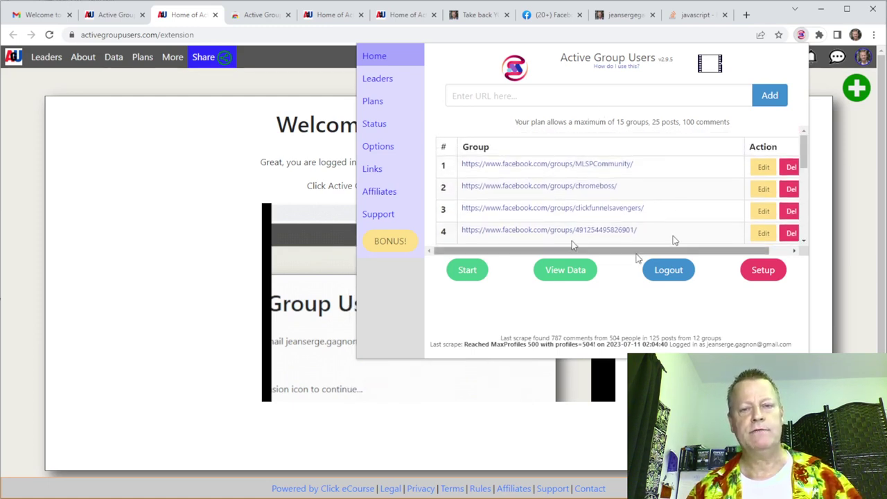
Load the collected group data in the CRM and highlight the daily stats rows.
left_click(563, 271)
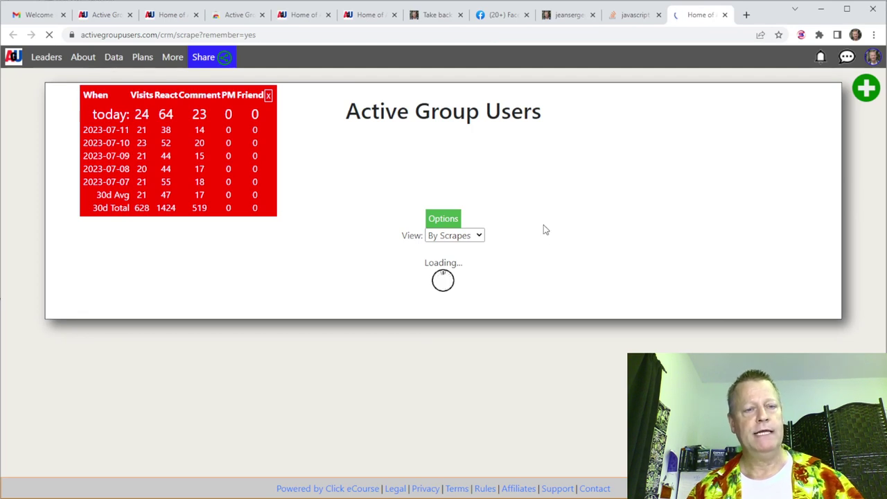
left_click_drag(124, 111, 263, 205)
left_click(262, 207)
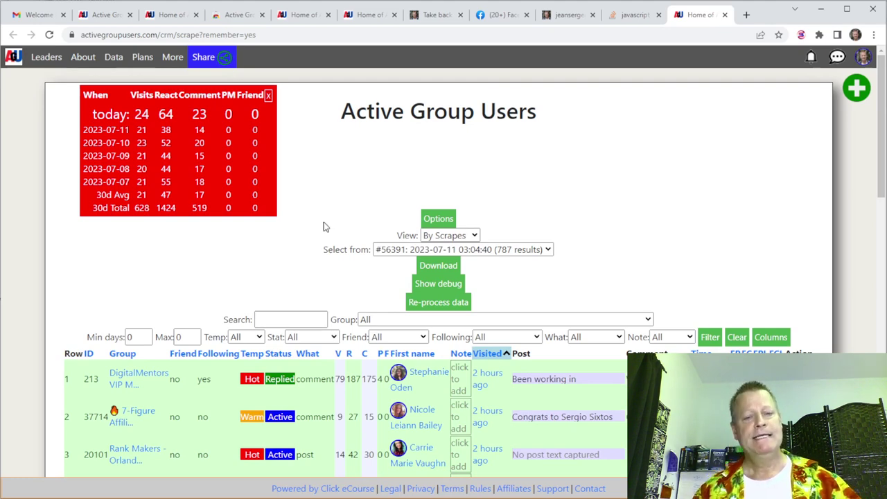
Show the View dropdown with Report, By Scrapes and All contacts options.
scroll(332, 226, "down", 10)
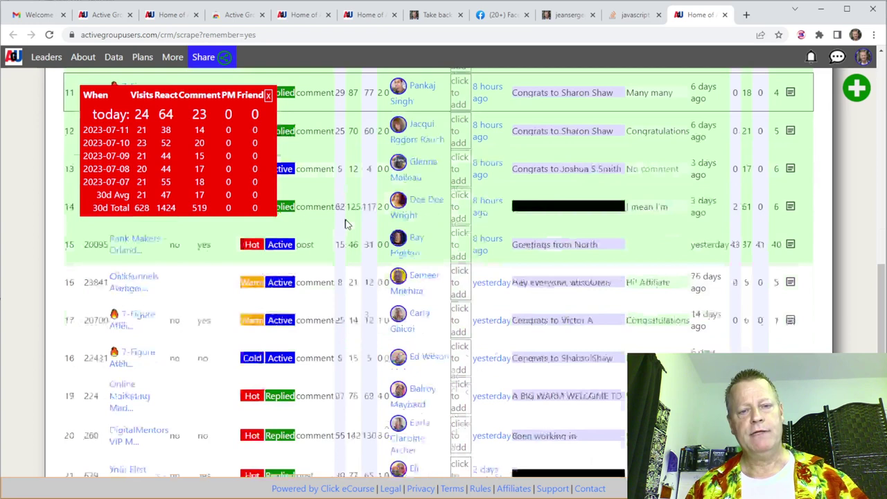
scroll(346, 224, "down", 7)
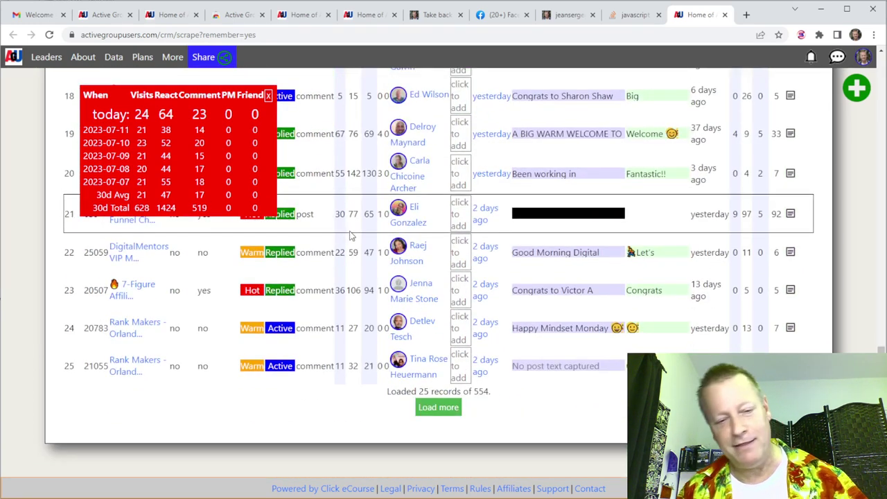
scroll(439, 316, "up", 17)
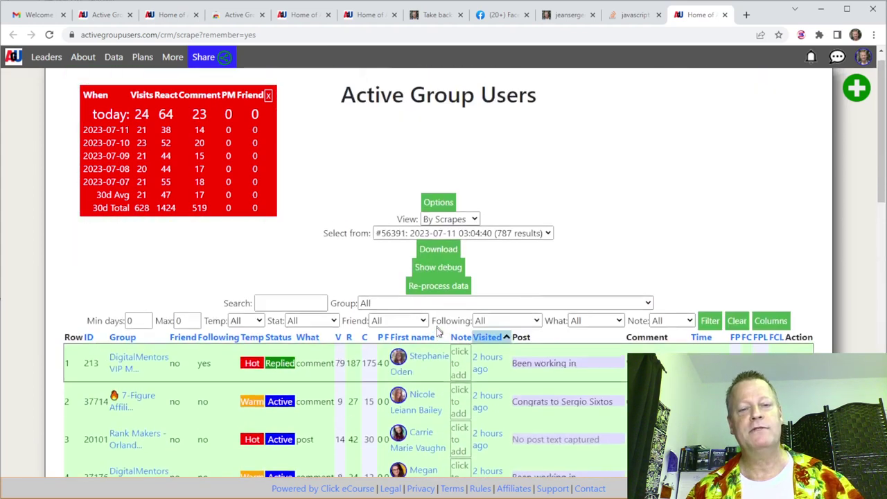
left_click(445, 235)
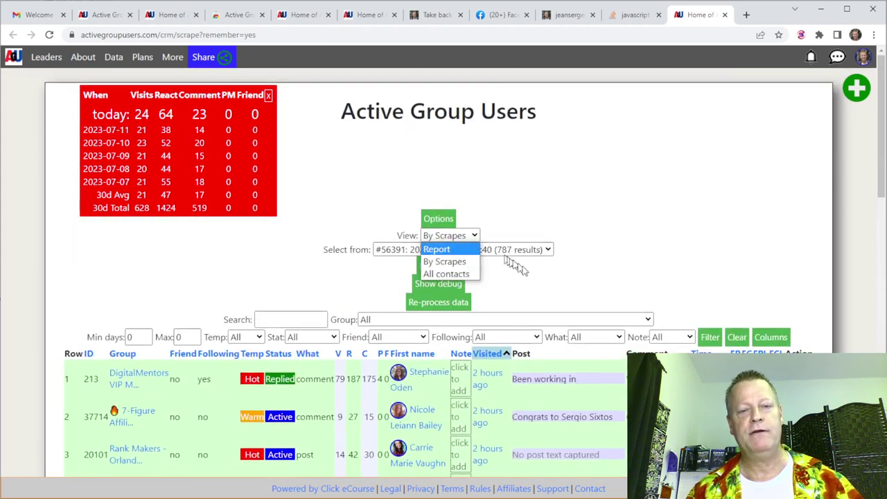
Switch to the All contacts view and highlight the 25156 total contact count.
left_click(450, 274)
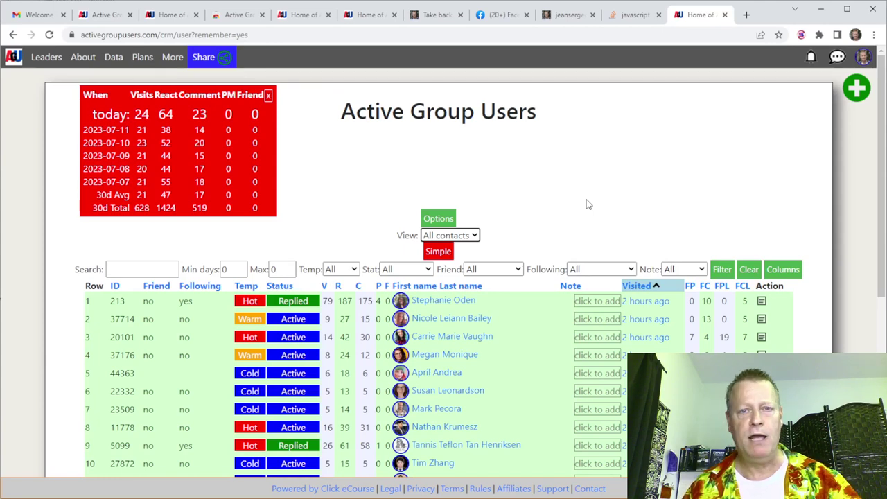
scroll(581, 231, "down", 3)
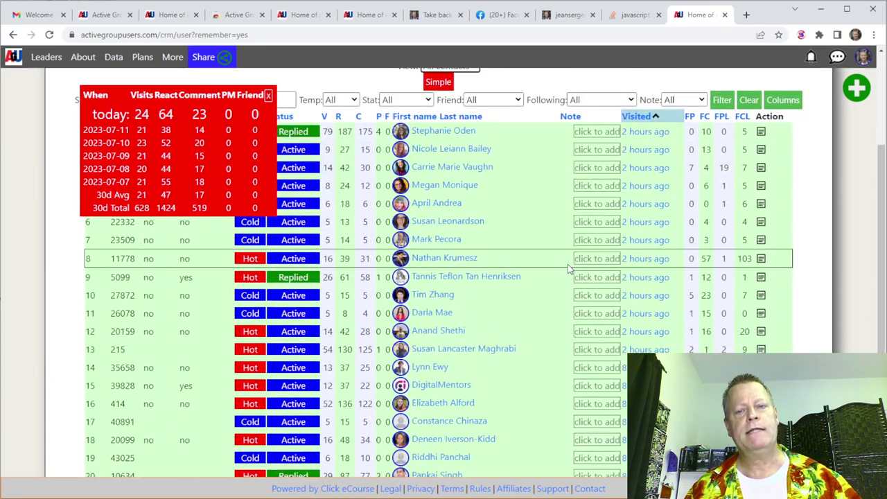
scroll(567, 267, "up", 3)
scroll(561, 261, "down", 6)
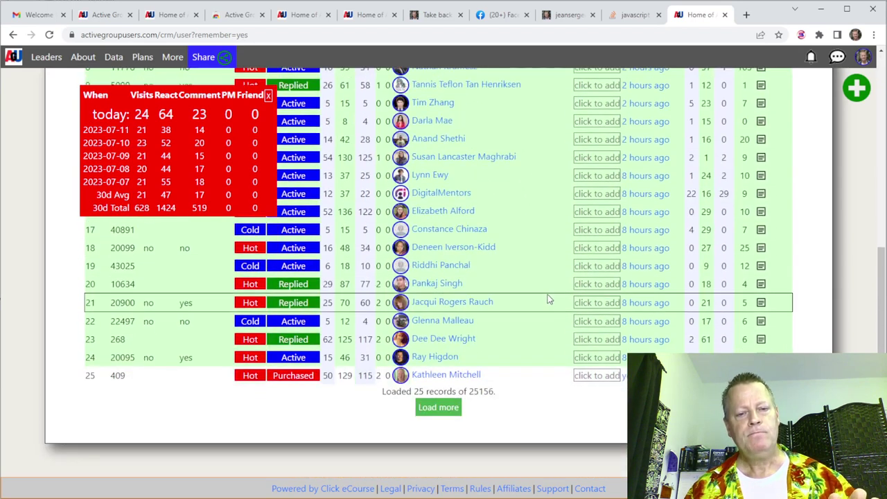
double_click(477, 392)
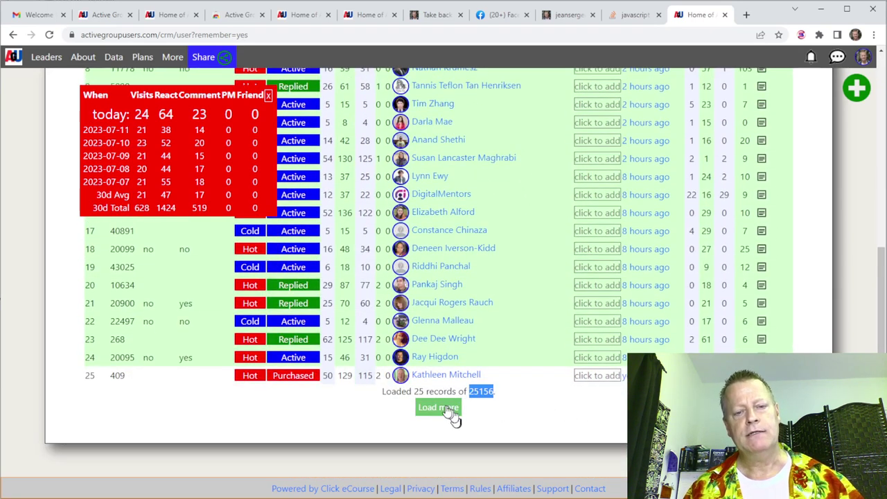
scroll(520, 412, "up", 5)
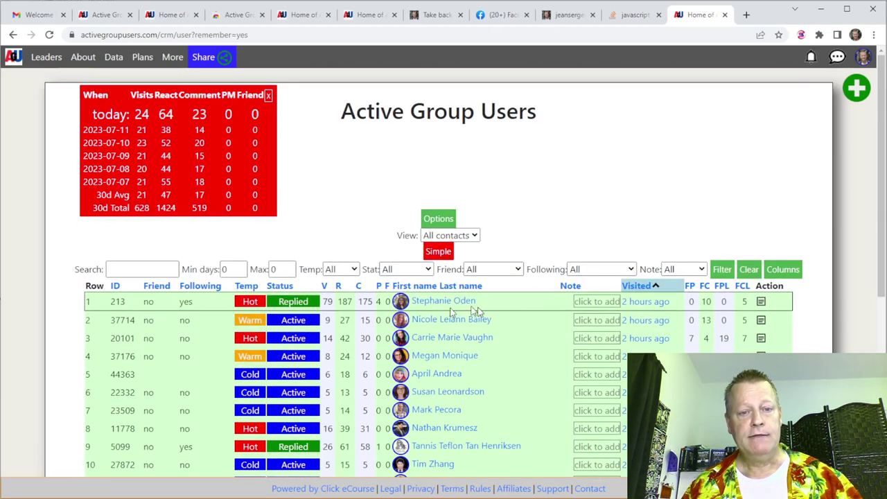
scroll(506, 335, "down", 5)
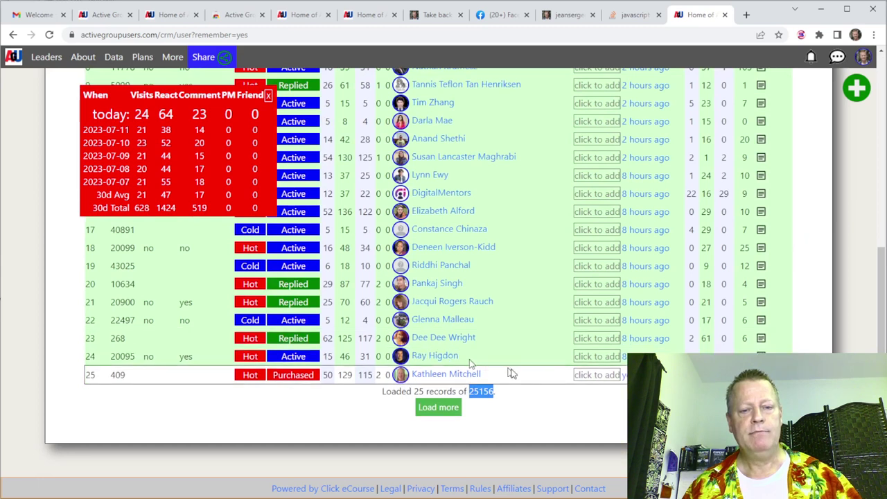
Load two more batches into the All contacts list, passing 50 of 25156 records.
left_click(449, 409)
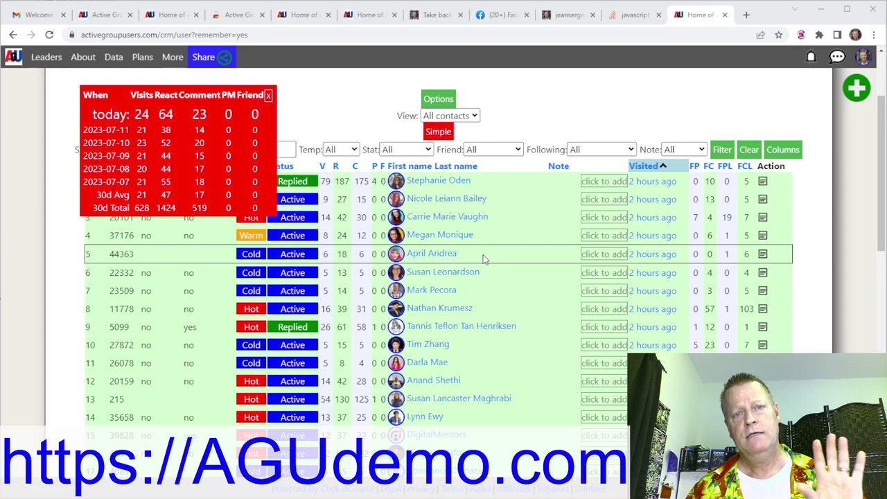
scroll(487, 258, "down", 3)
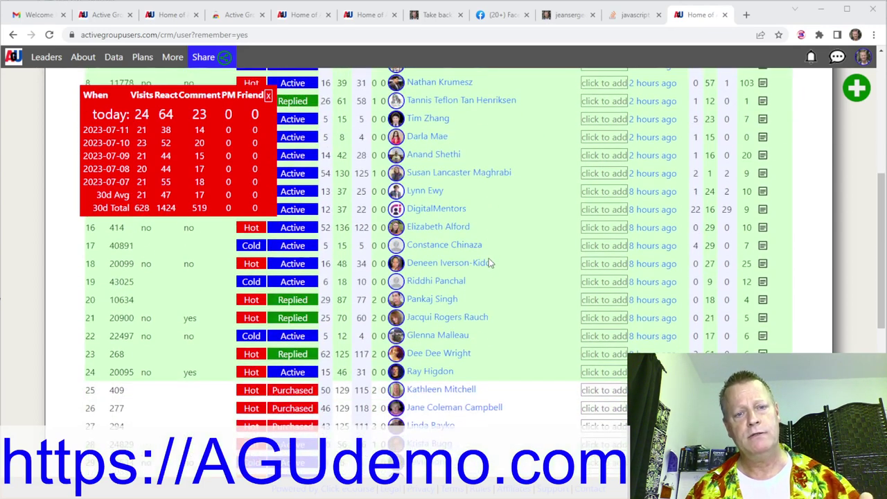
scroll(488, 261, "down", 5)
scroll(488, 261, "down", 2)
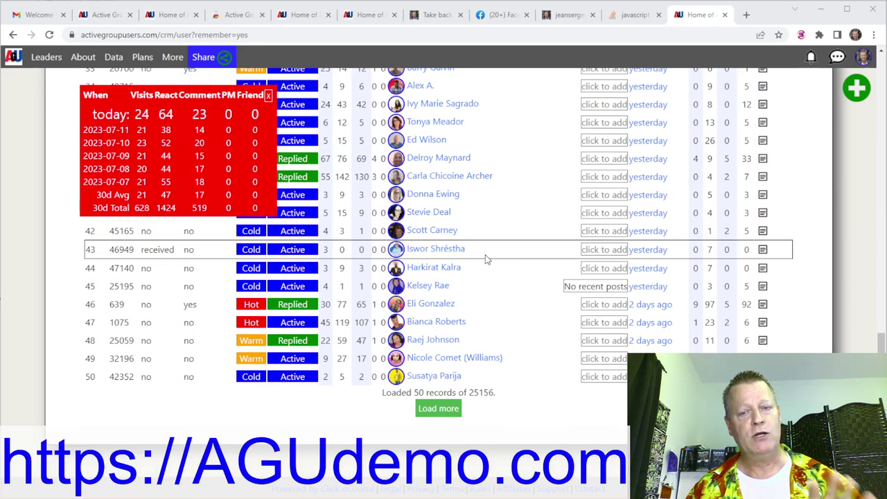
scroll(648, 175, "up", 6)
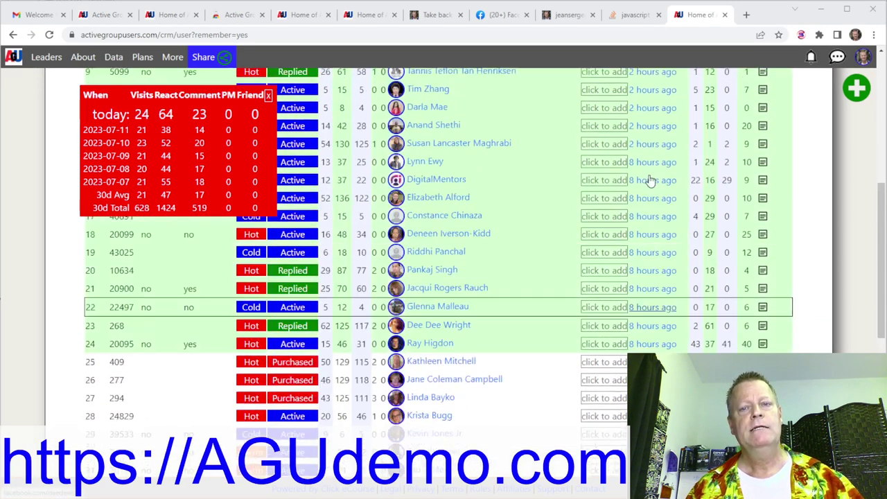
scroll(651, 180, "up", 5)
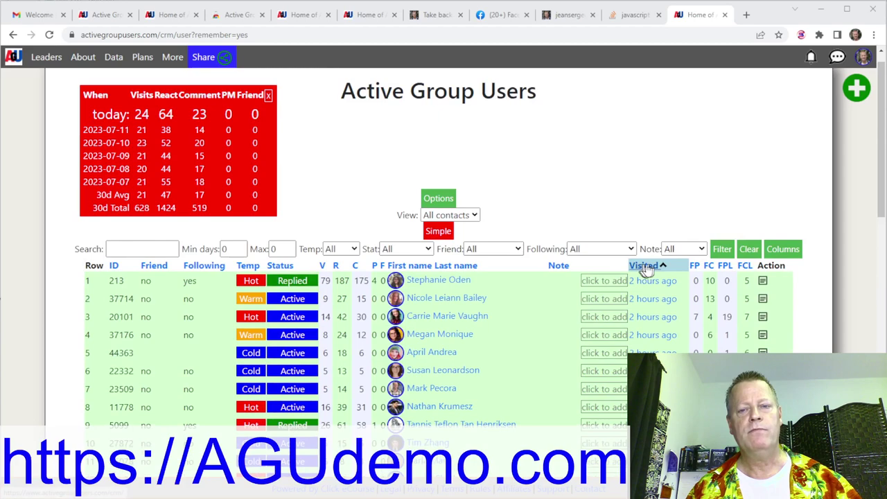
scroll(645, 305, "down", 3)
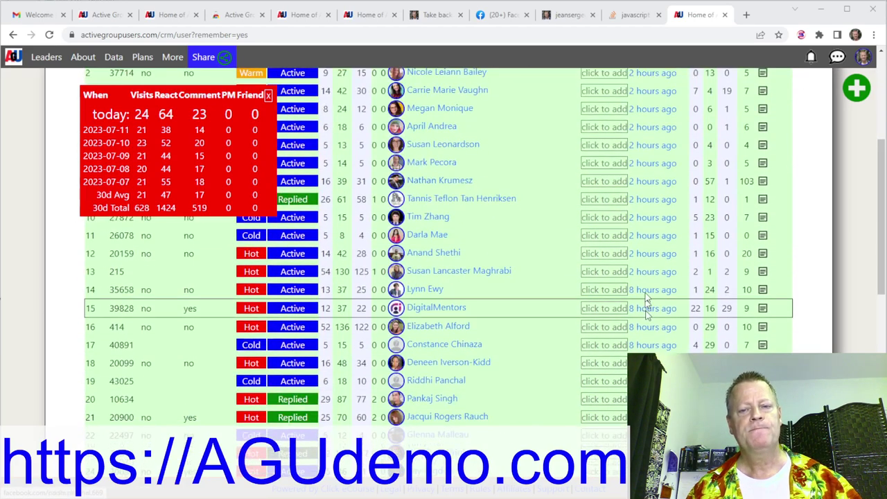
scroll(649, 291, "down", 2)
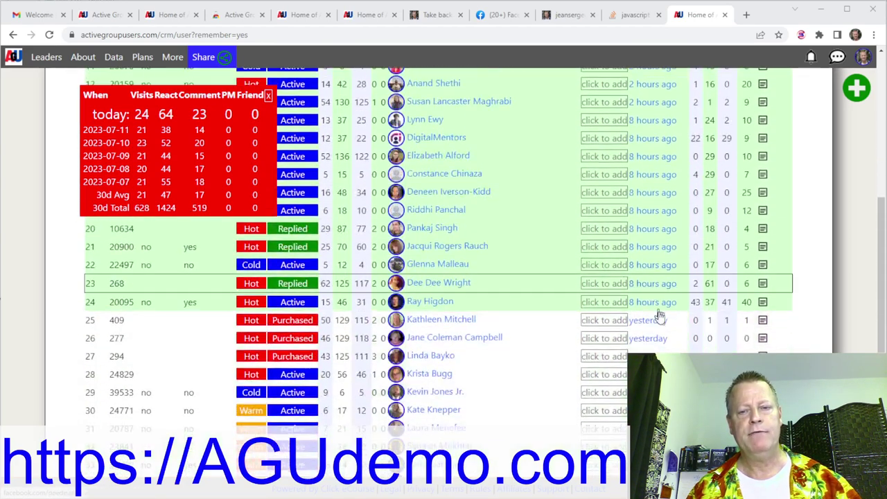
scroll(659, 317, "down", 5)
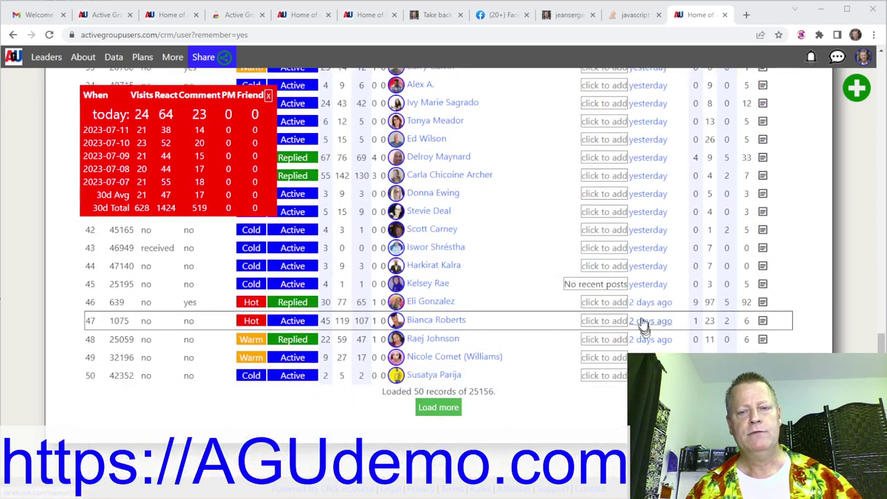
left_click(448, 409)
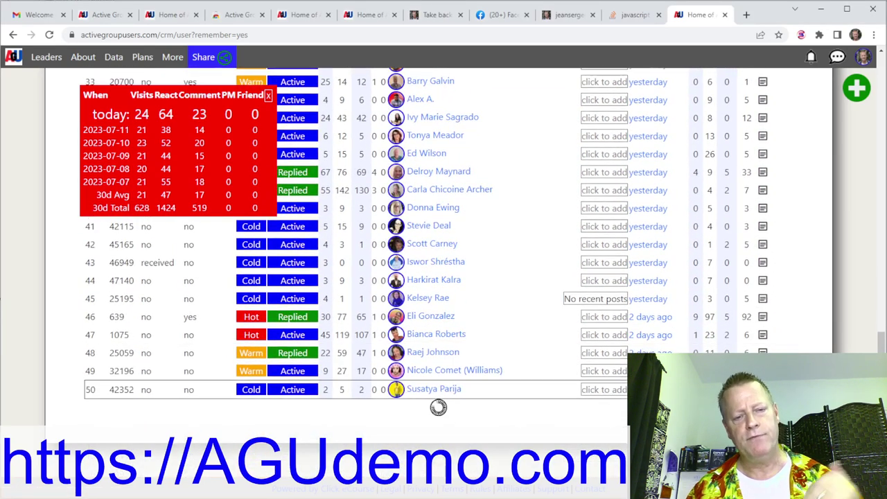
scroll(522, 426, "up", 8)
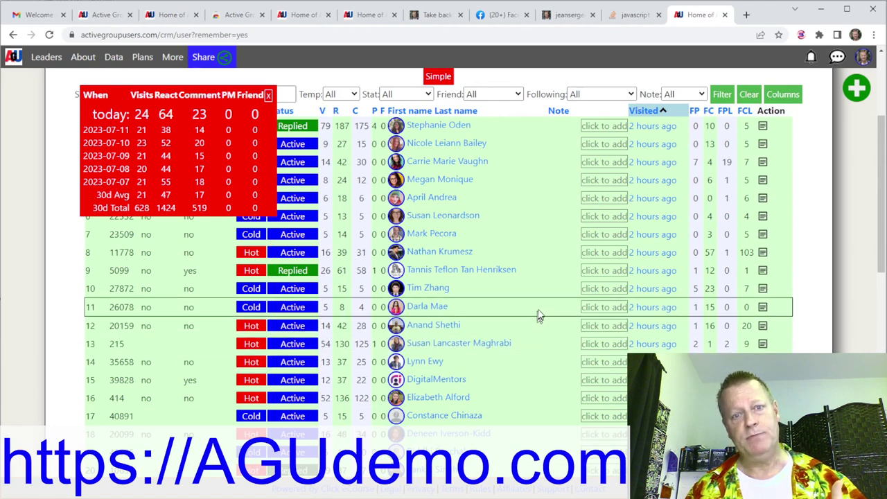
scroll(538, 317, "up", 3)
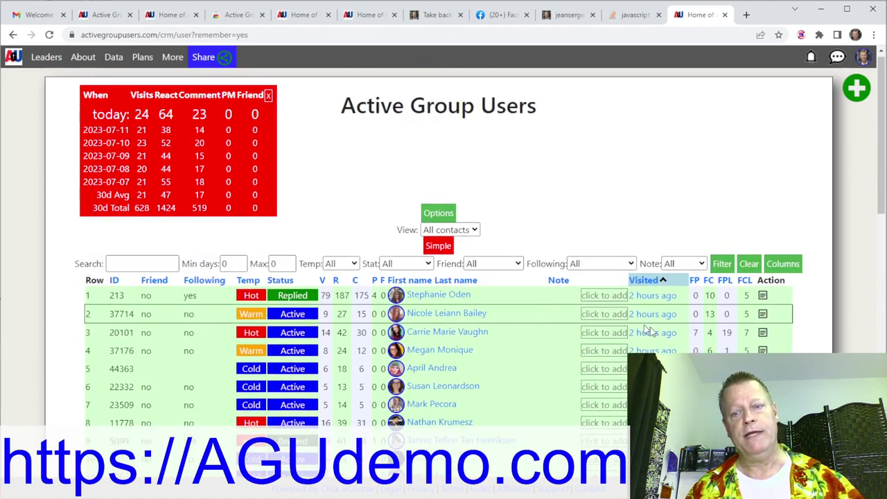
Sort the All contacts list by the FC column so 166 comments tops the list.
left_click(709, 281)
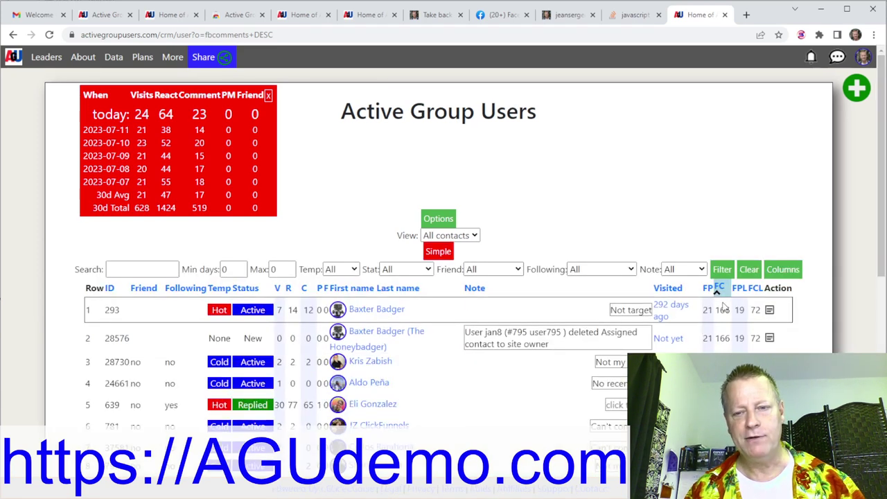
left_click(721, 288)
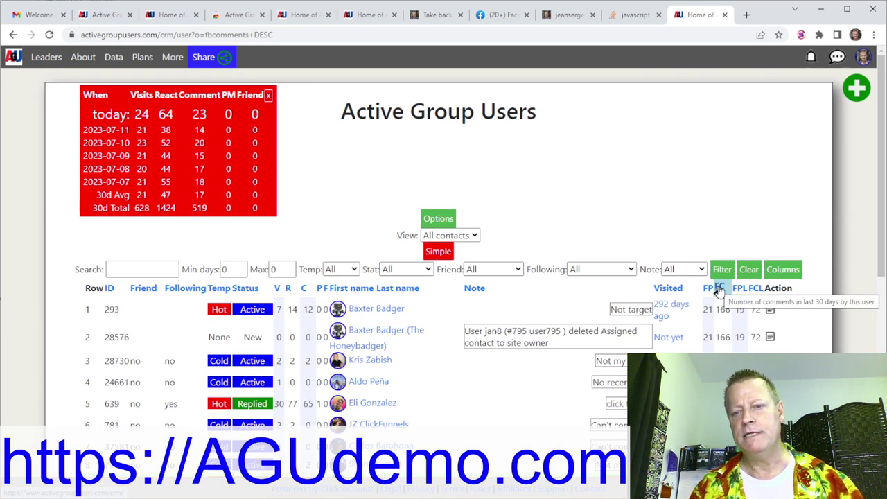
left_click(720, 290)
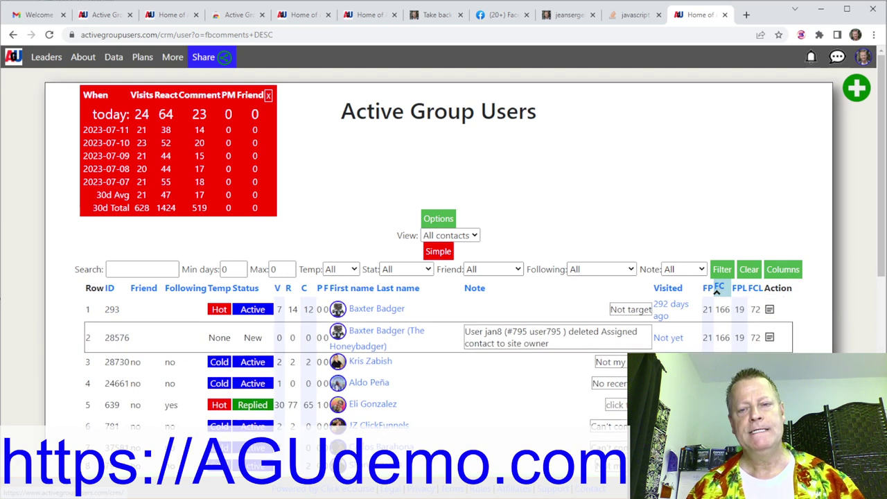
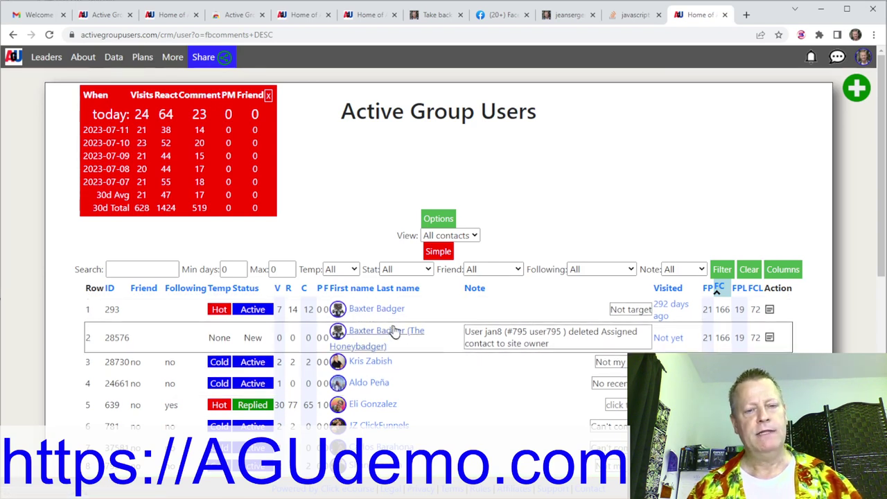
Open the note box for the row 5 contact and dismiss it without saving.
scroll(490, 380, "down", 2)
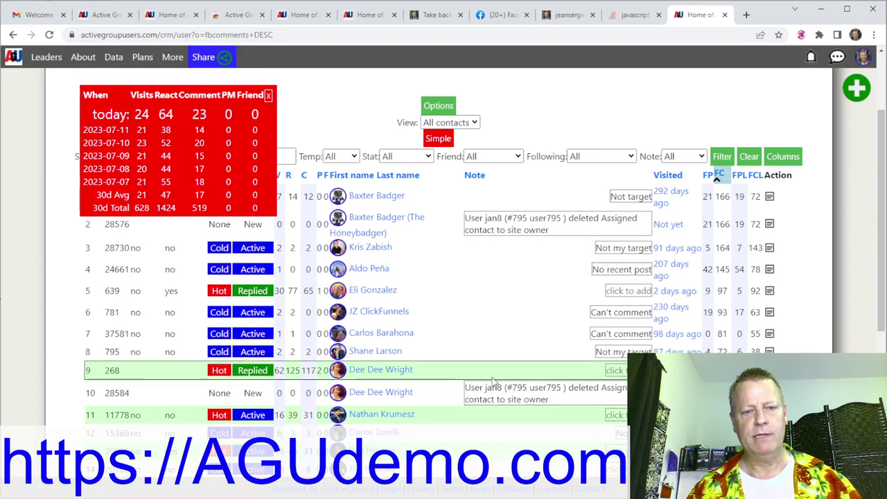
left_click(624, 294)
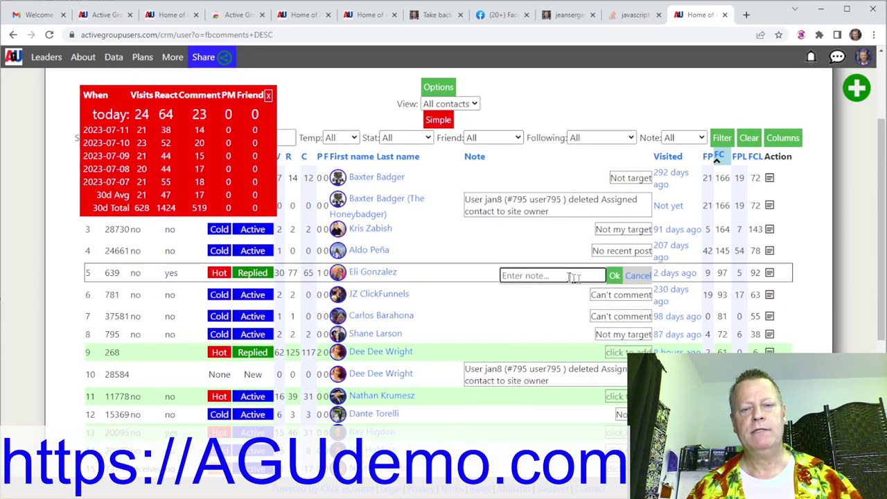
left_click(614, 275)
scroll(598, 336, "down", 2)
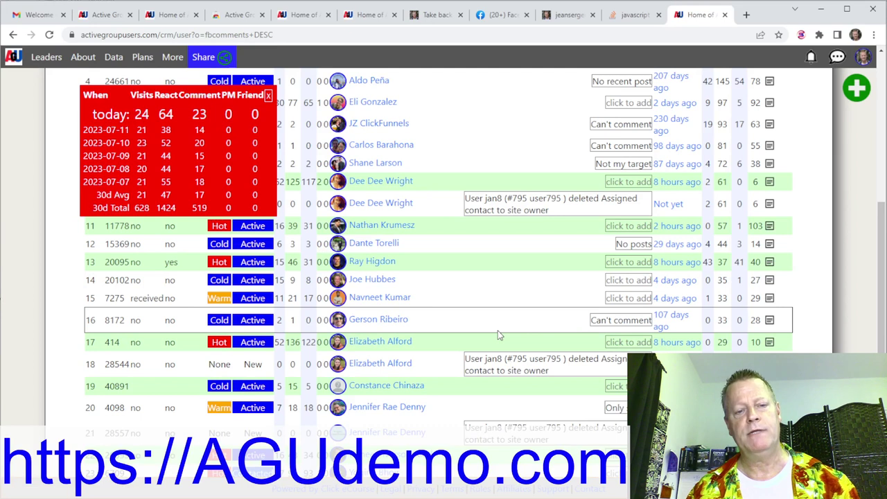
scroll(454, 312, "down", 2)
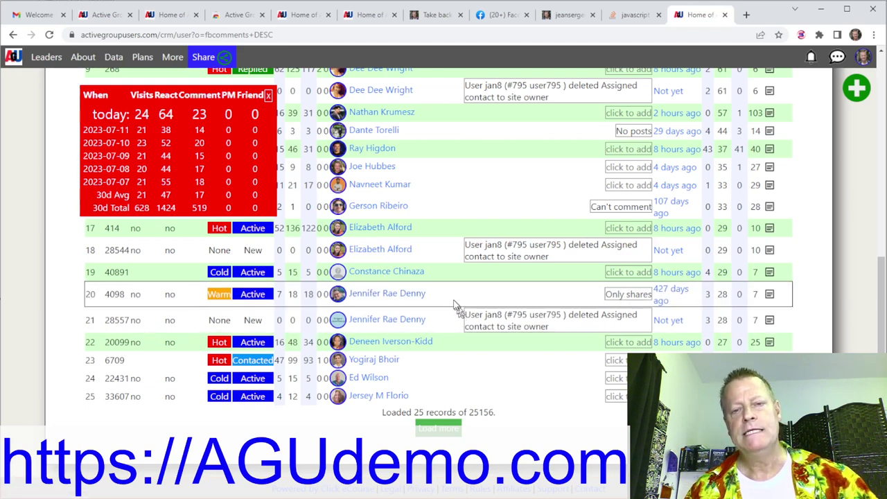
scroll(455, 305, "up", 2)
scroll(455, 305, "up", 2)
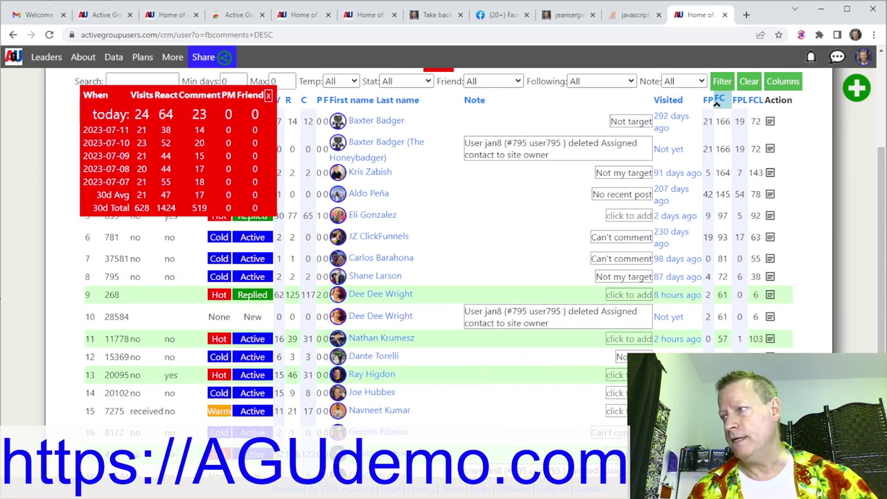
scroll(467, 221, "down", 4)
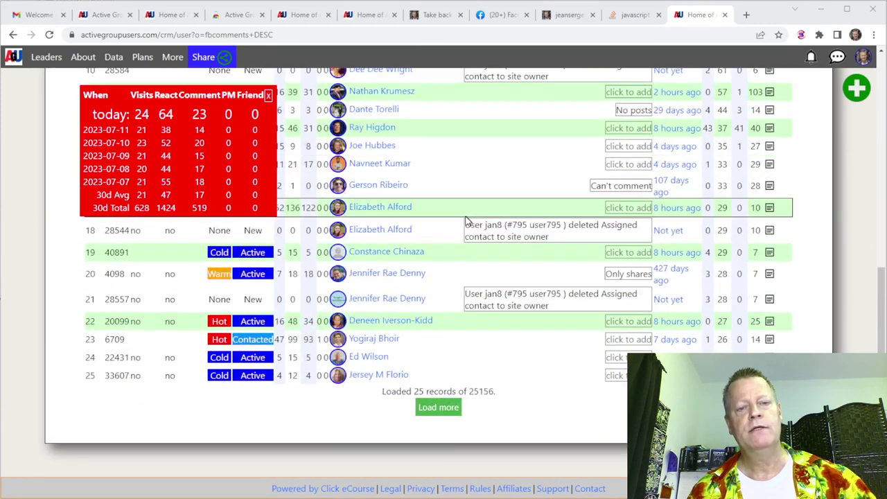
Scroll through the Facebook home feed, then return to the Test25 AGU page.
left_click(494, 20)
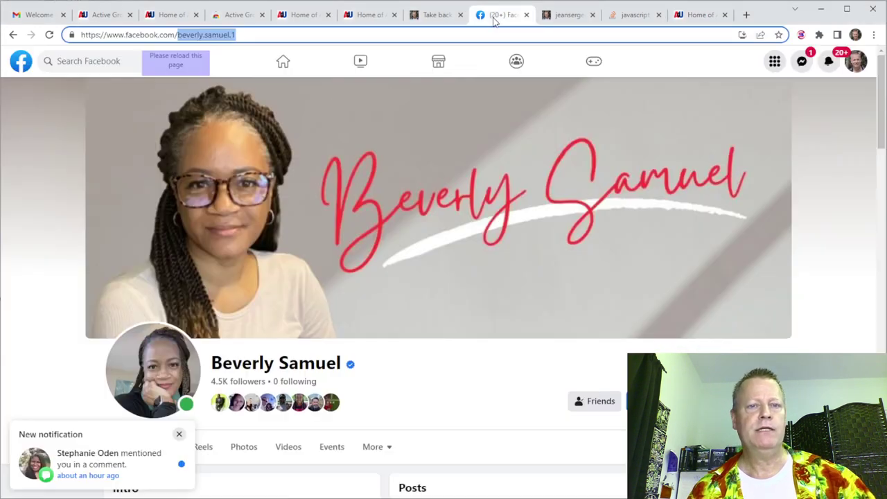
left_click(22, 63)
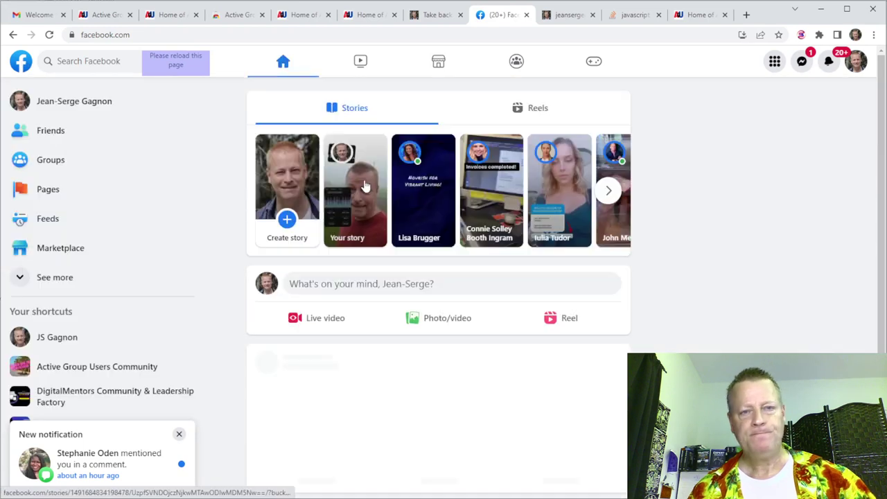
scroll(350, 302, "down", 2)
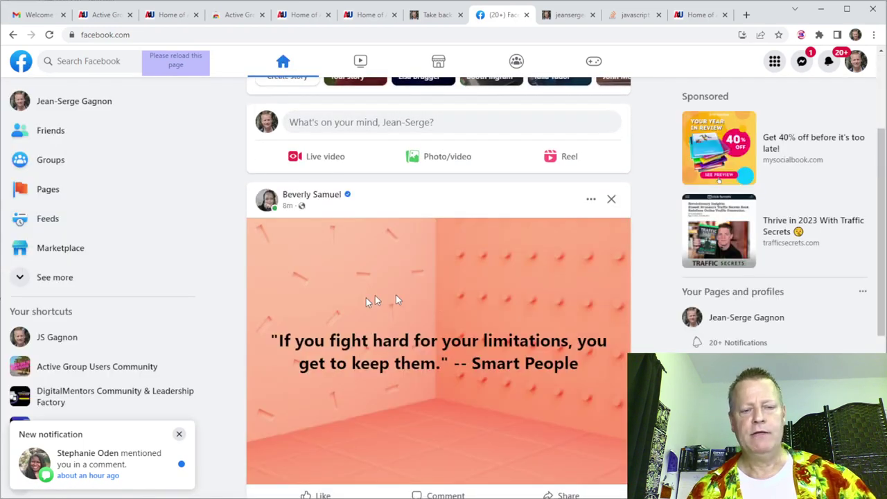
scroll(416, 300, "down", 10)
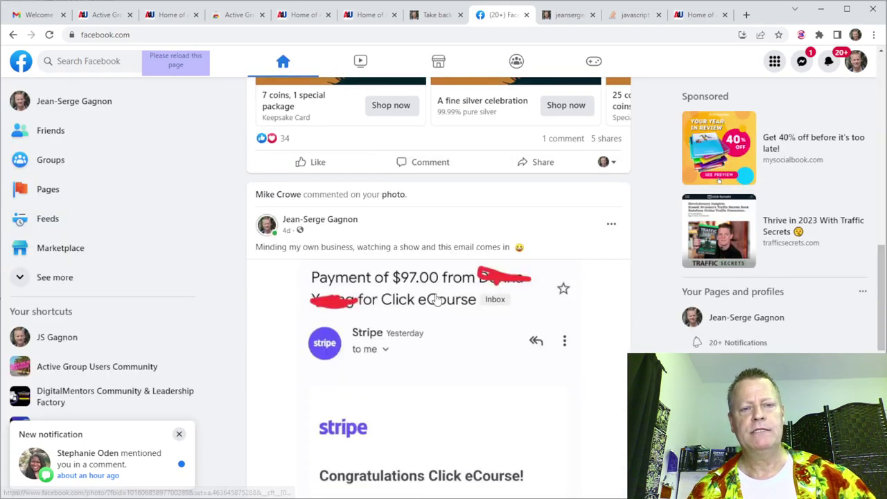
scroll(437, 298, "down", 15)
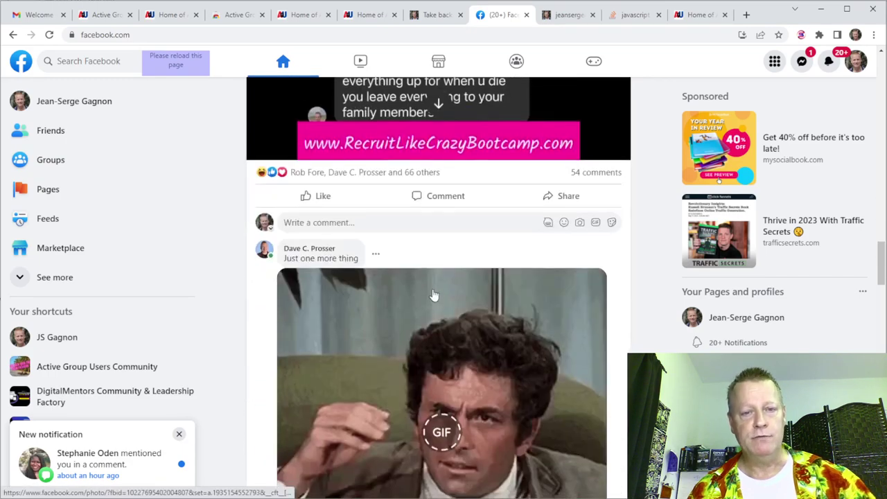
scroll(434, 295, "down", 15)
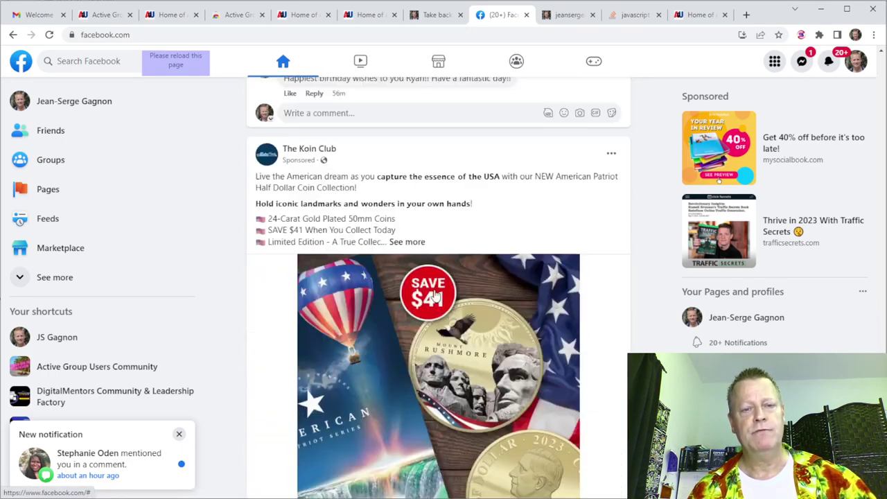
scroll(434, 296, "down", 4)
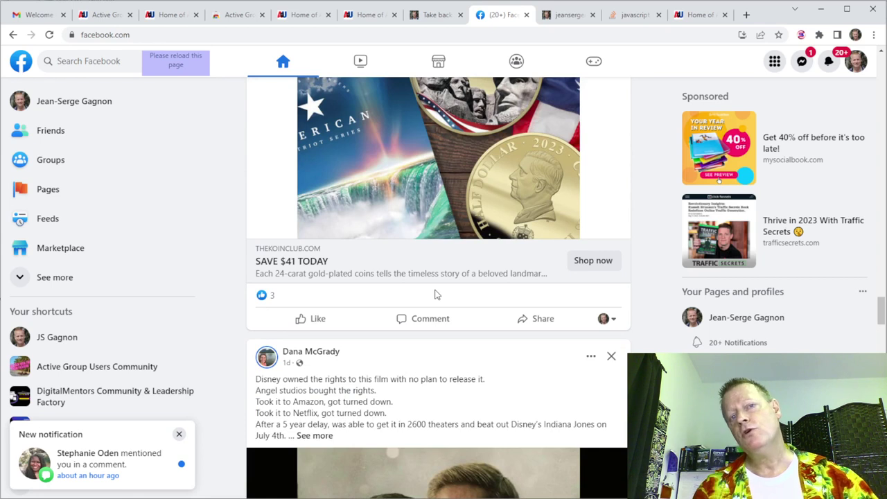
scroll(435, 294, "down", 7)
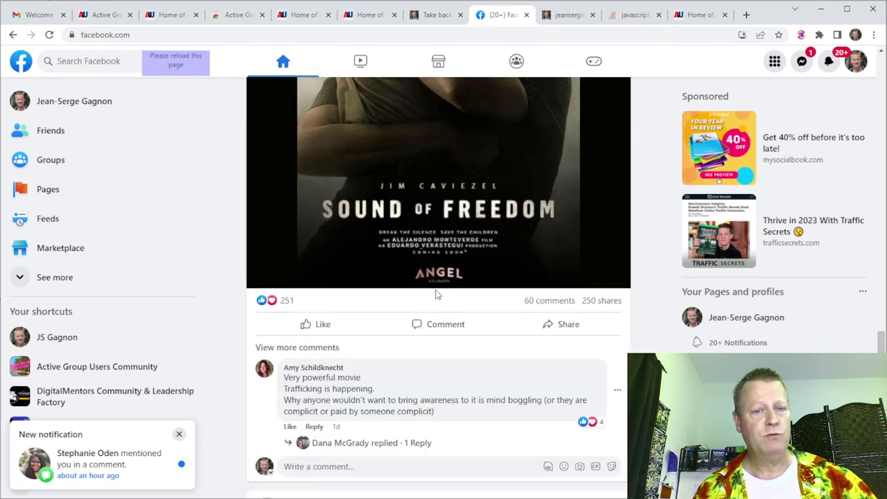
scroll(435, 294, "down", 10)
scroll(438, 279, "down", 15)
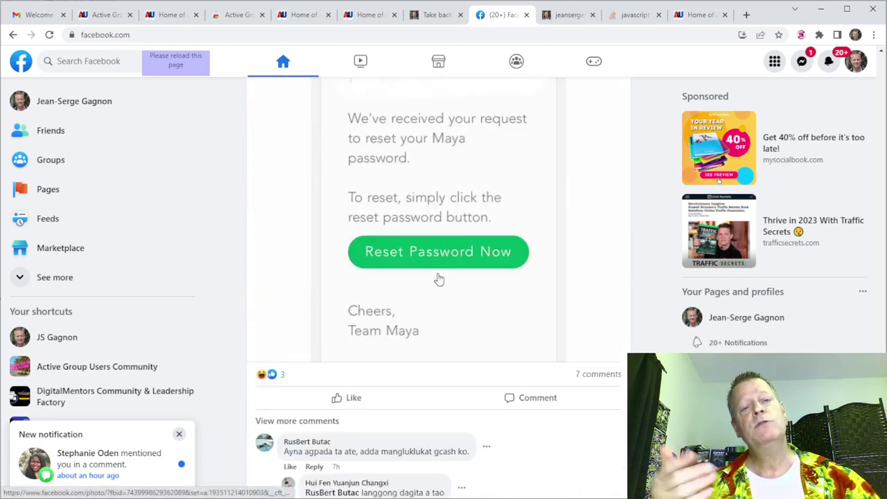
scroll(438, 278, "down", 9)
scroll(444, 264, "down", 15)
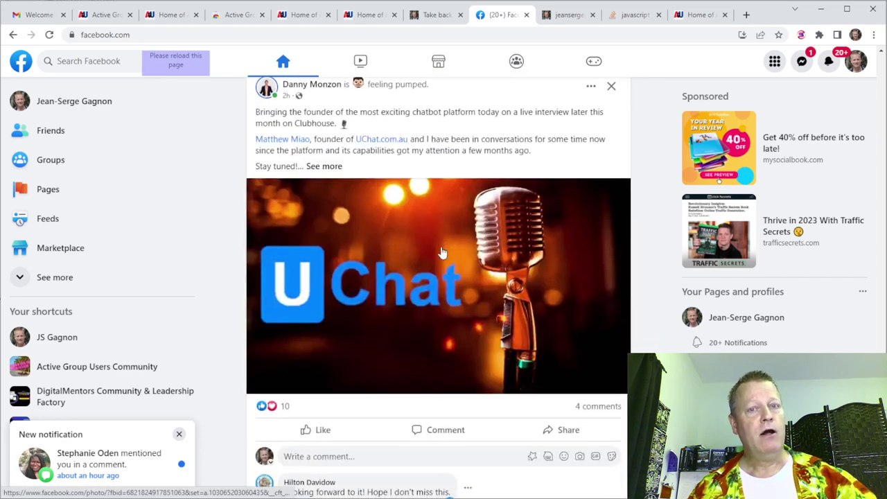
scroll(441, 252, "down", 8)
scroll(444, 246, "down", 15)
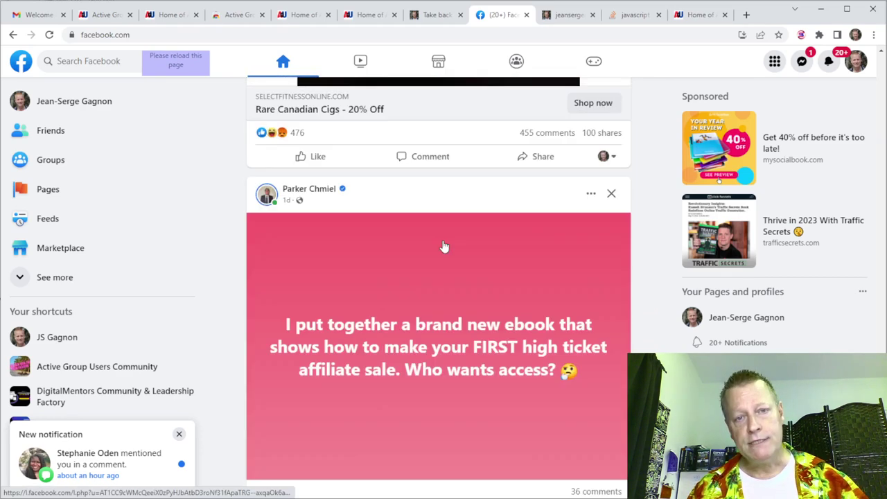
scroll(444, 246, "down", 15)
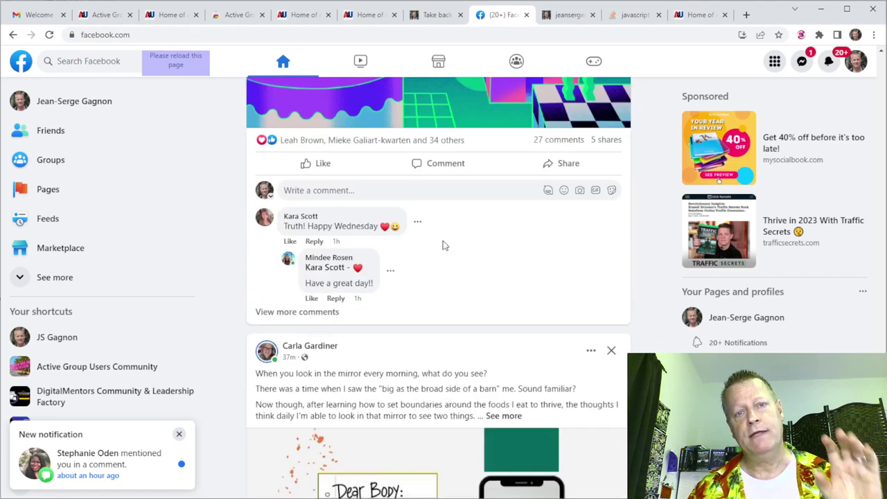
scroll(444, 249, "down", 15)
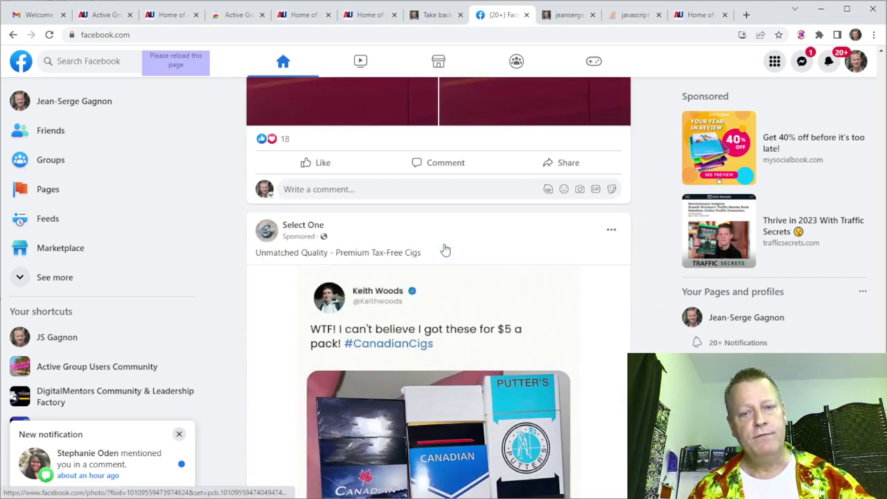
scroll(444, 250, "down", 15)
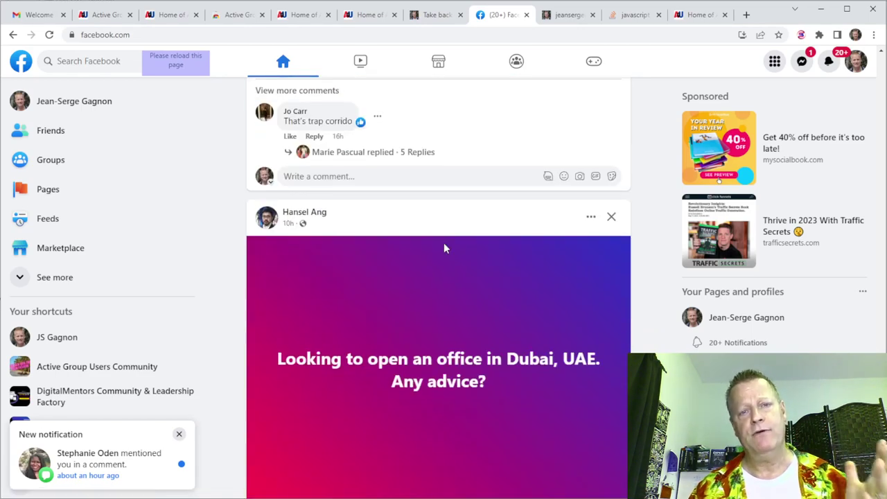
scroll(445, 248, "down", 10)
scroll(443, 245, "down", 15)
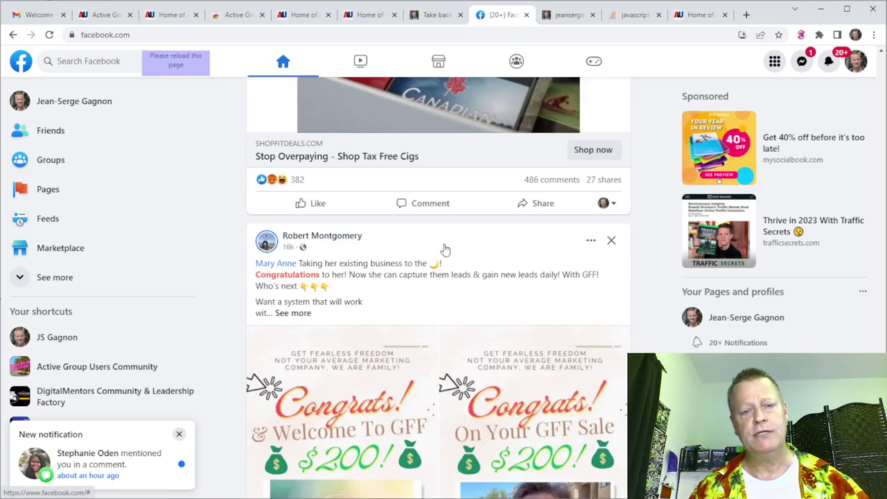
scroll(447, 251, "down", 15)
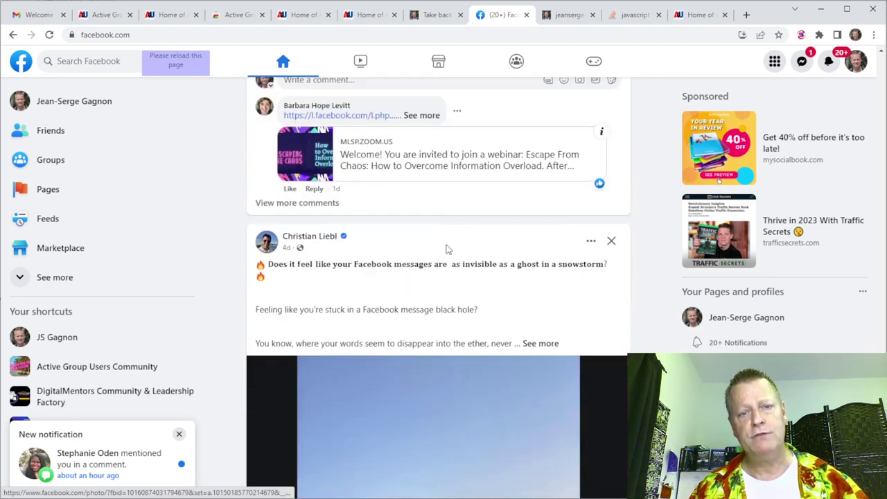
scroll(447, 251, "down", 20)
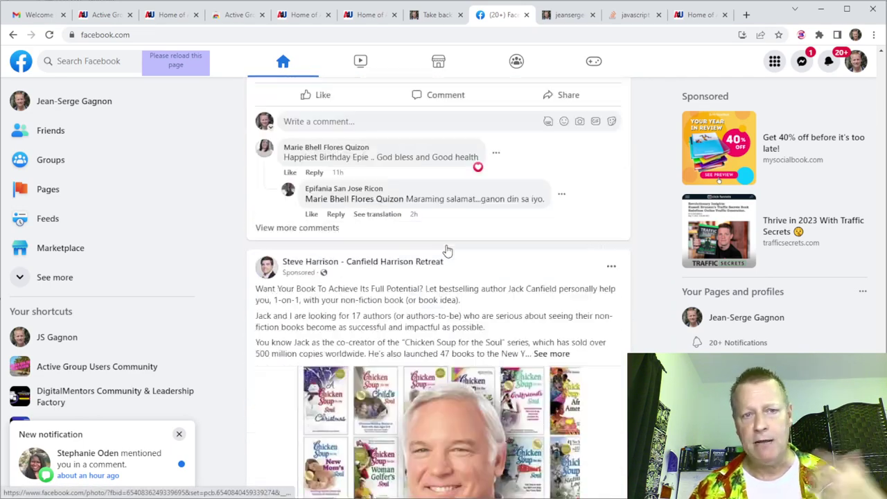
scroll(446, 248, "down", 20)
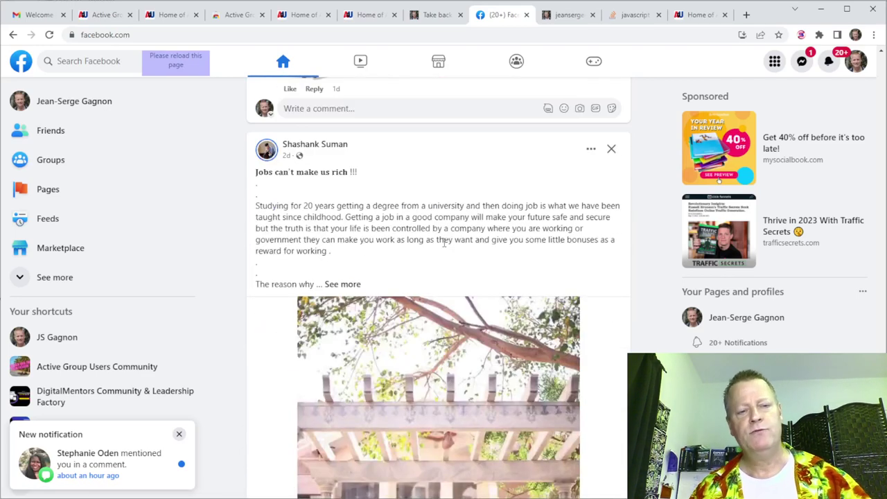
scroll(445, 244, "down", 10)
scroll(443, 246, "down", 15)
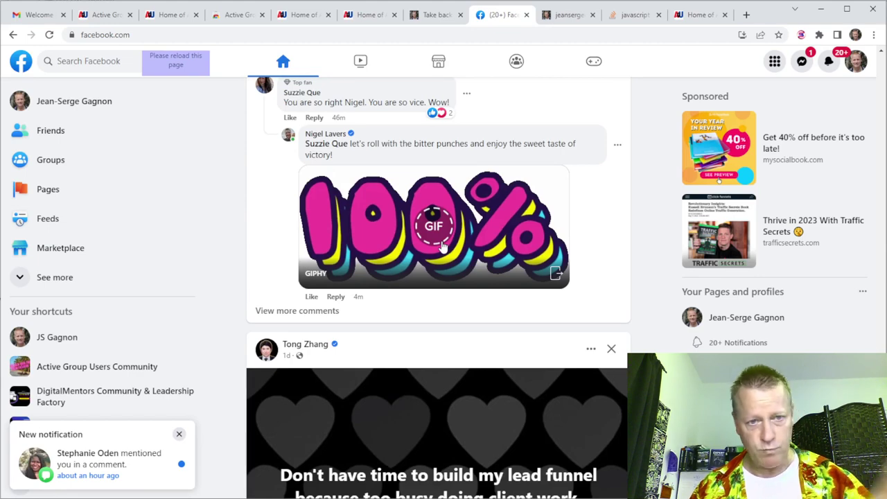
scroll(442, 247, "down", 15)
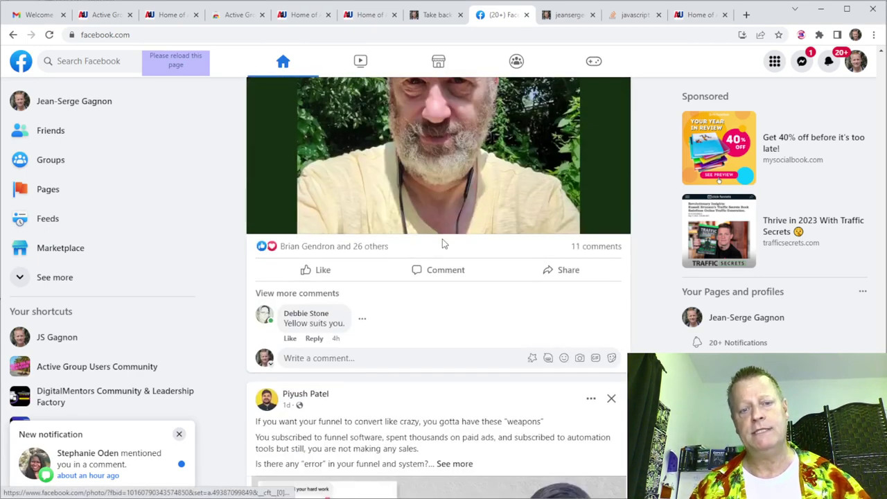
scroll(444, 244, "down", 10)
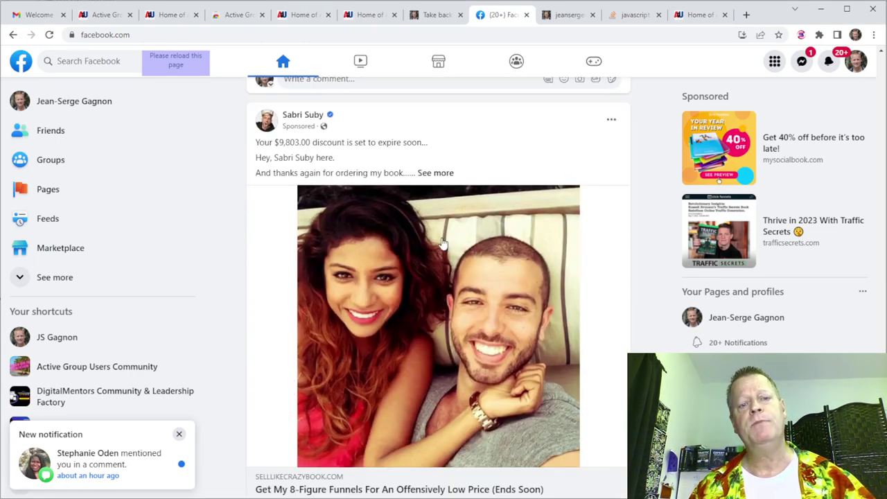
scroll(442, 242, "down", 13)
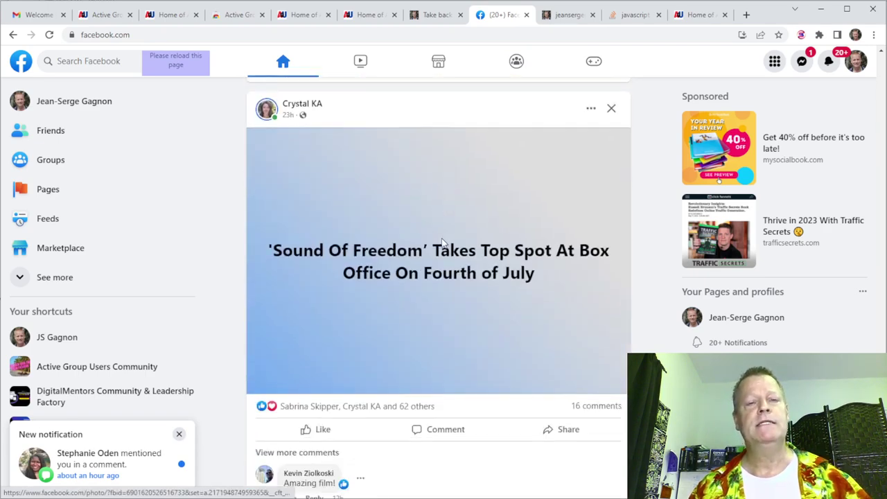
scroll(442, 243, "down", 12)
scroll(442, 244, "down", 12)
scroll(443, 253, "down", 12)
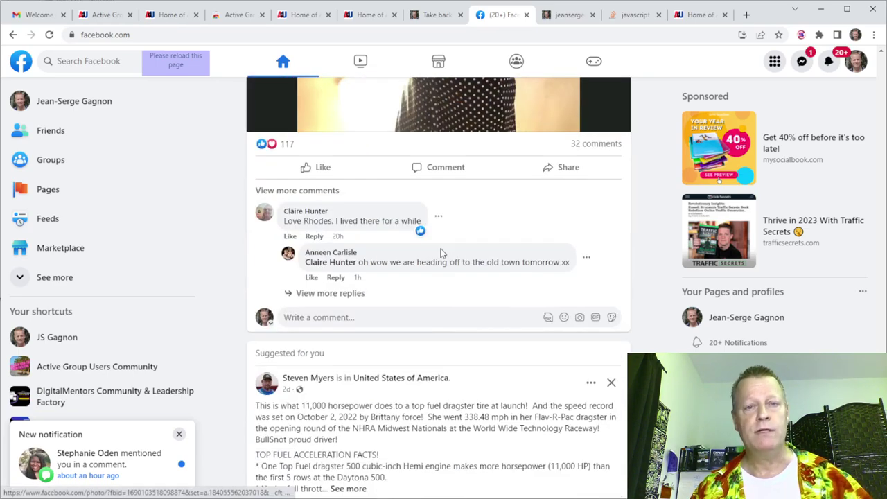
scroll(442, 253, "down", 8)
scroll(442, 252, "down", 15)
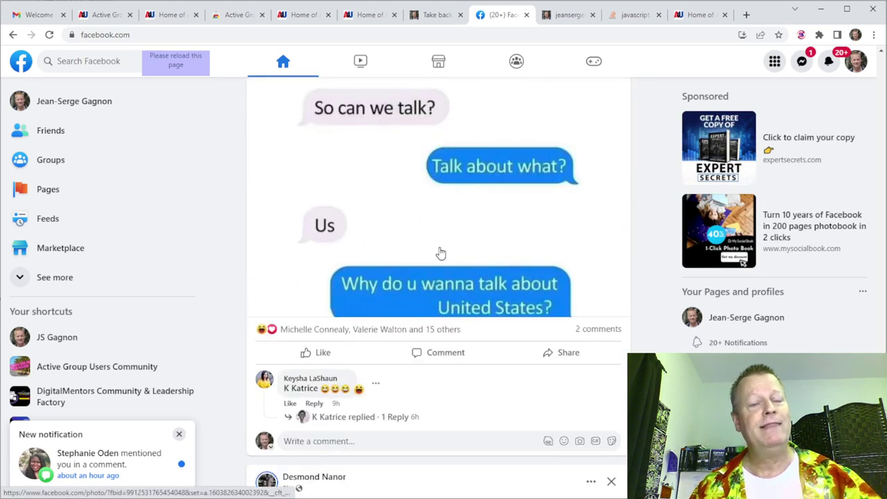
scroll(441, 254, "down", 4)
scroll(442, 280, "down", 12)
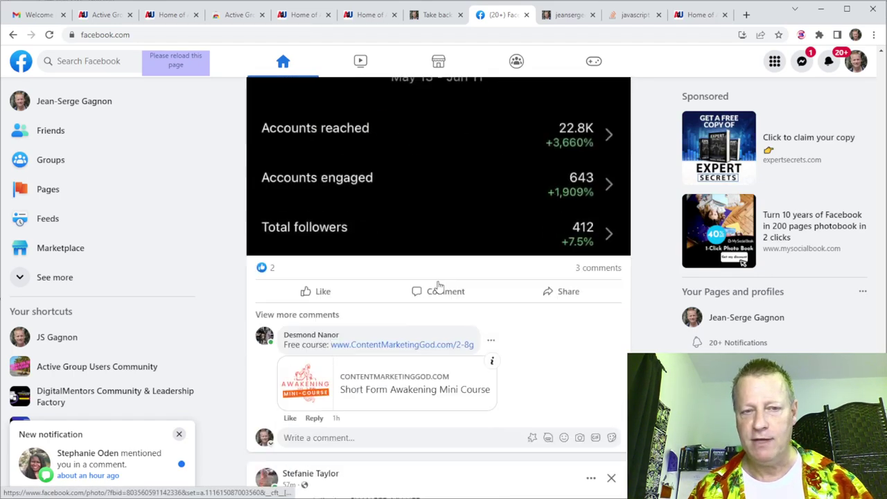
scroll(431, 283, "down", 15)
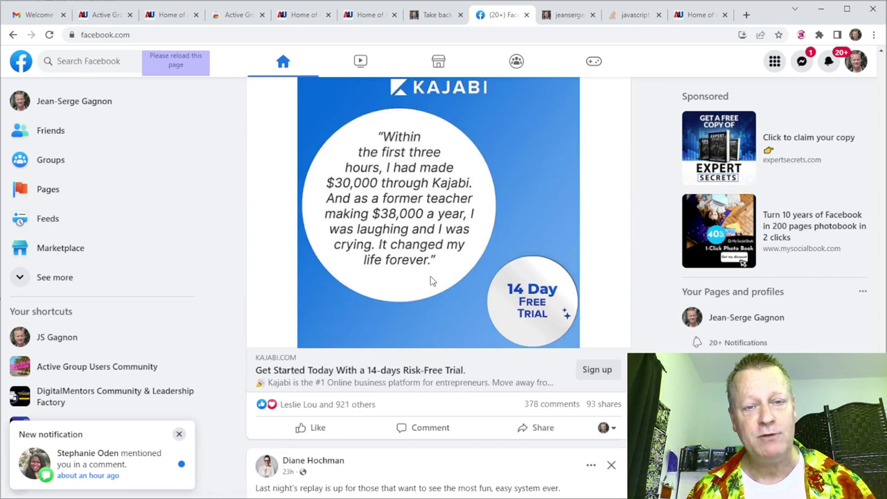
scroll(438, 287, "down", 9)
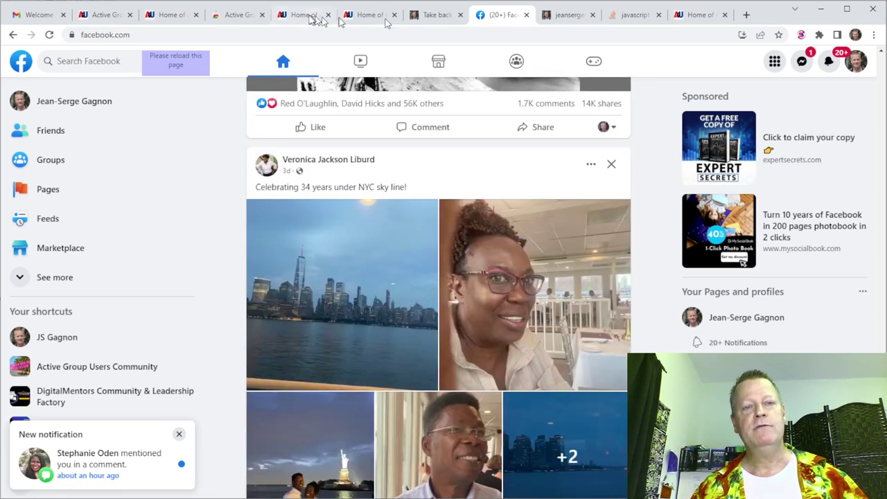
left_click(107, 15)
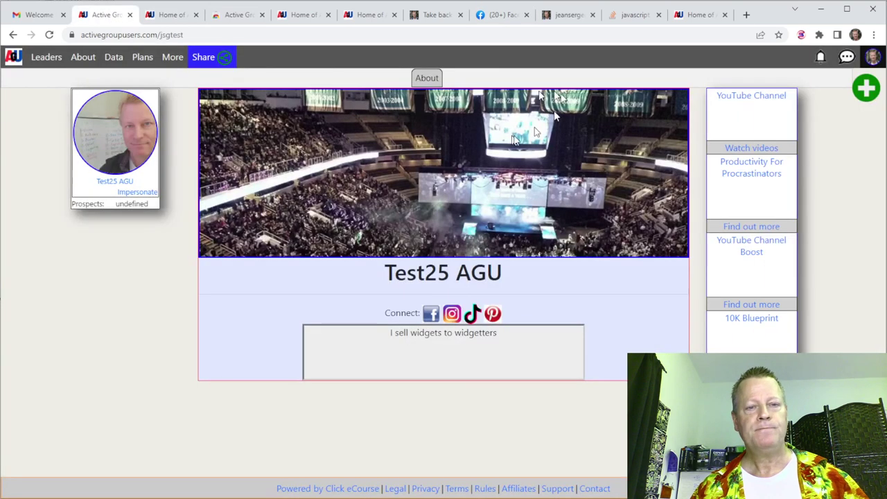
Go to the CRM contacts list and load more than the first 25 of 25156 records.
left_click(367, 14)
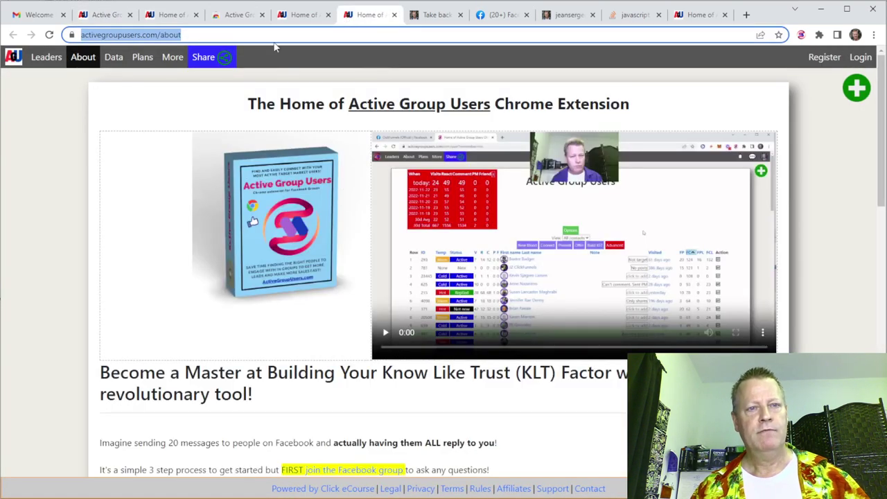
left_click(298, 15)
left_click(697, 23)
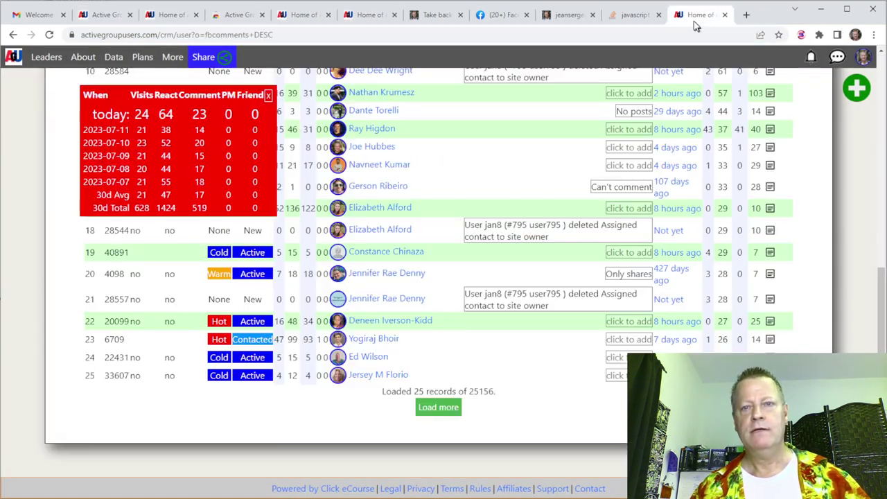
scroll(454, 310, "up", 6)
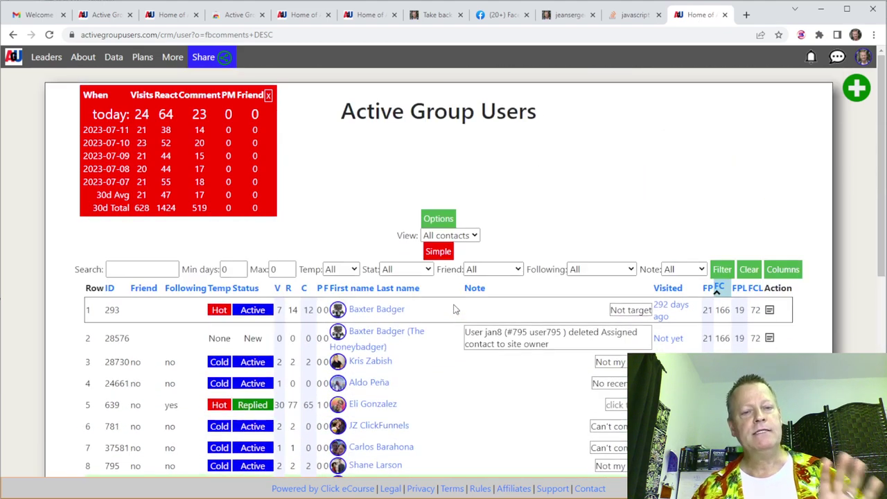
scroll(454, 310, "down", 2)
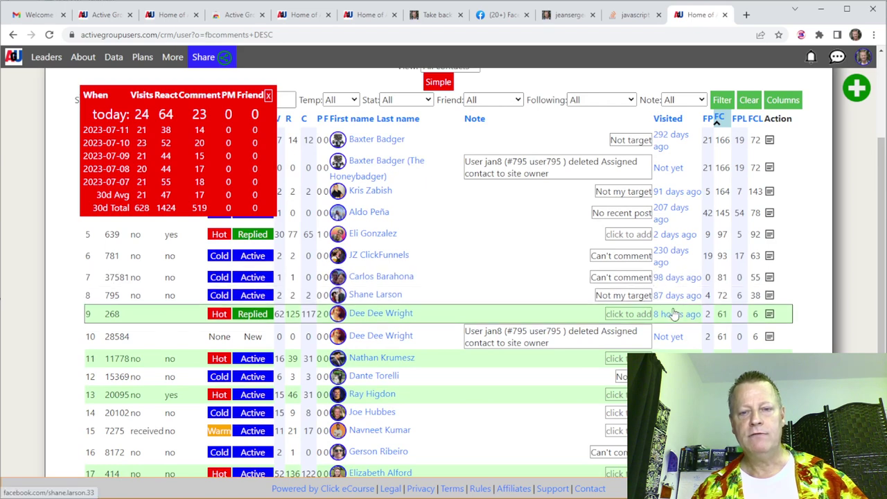
scroll(674, 314, "down", 2)
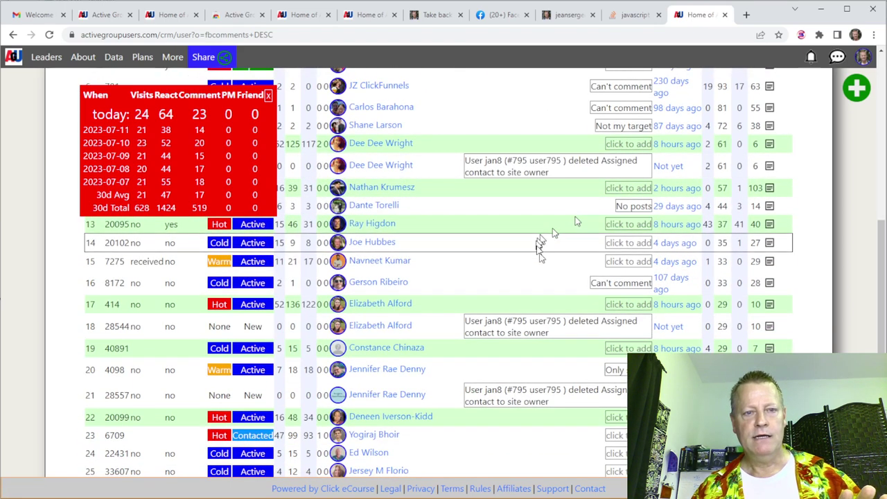
scroll(547, 251, "down", 1)
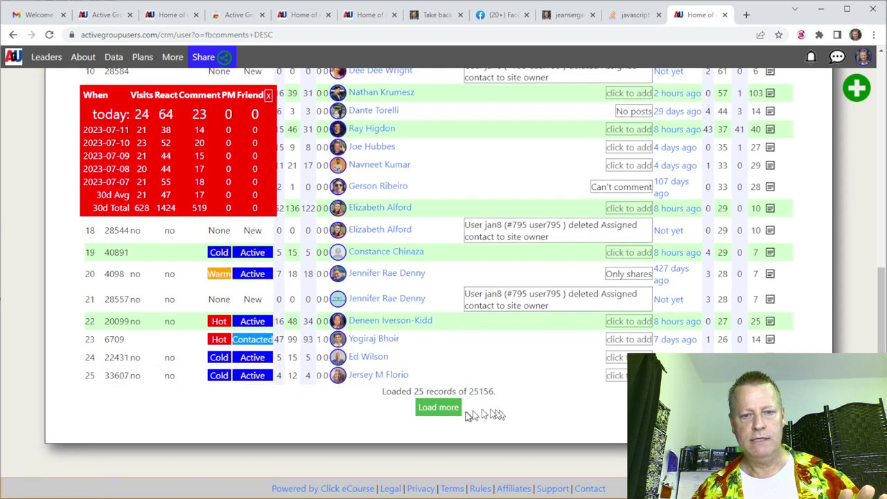
left_click(444, 407)
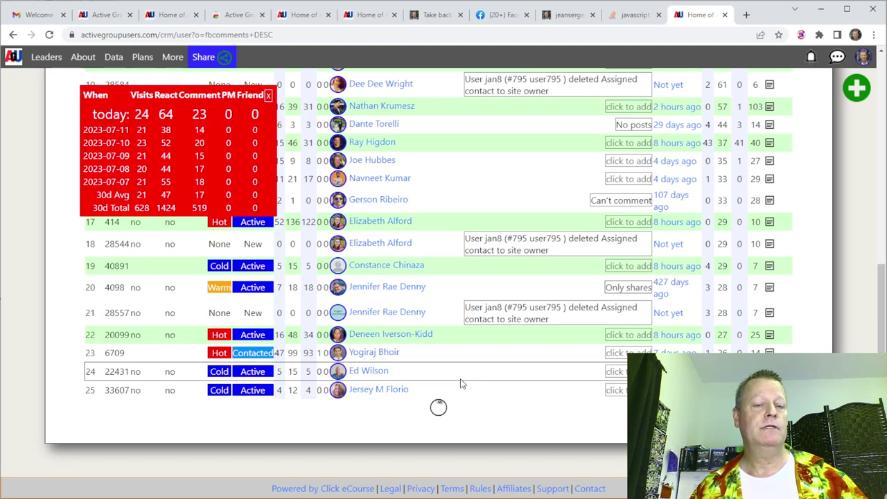
Show the advanced filters and filter contacts to a minimum of 6 days.
scroll(463, 384, "up", 7)
left_click(439, 253)
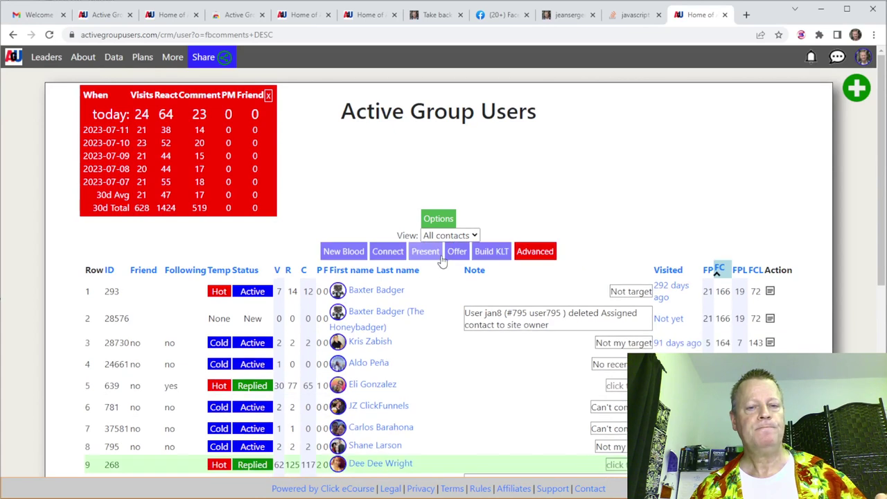
left_click(525, 251)
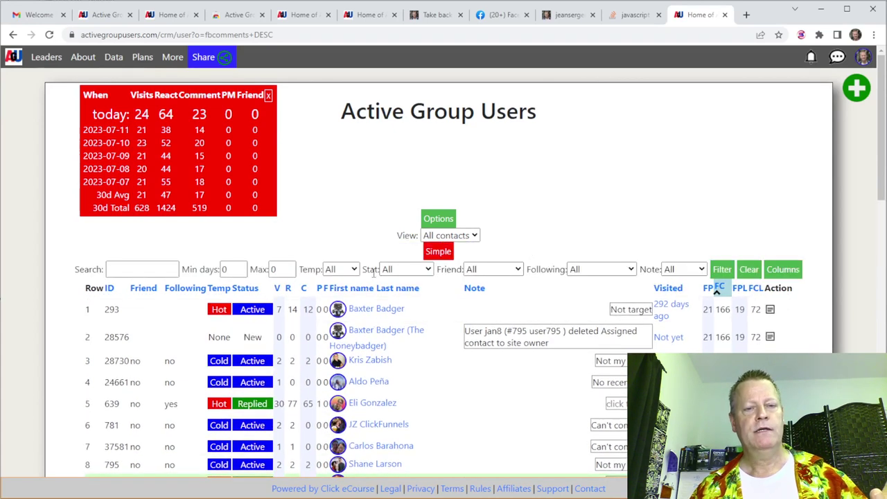
left_click(232, 270)
type("6")
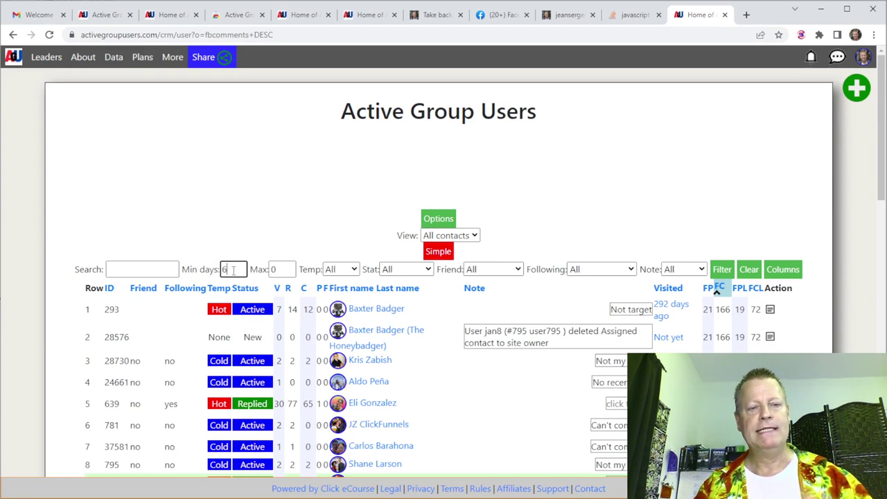
left_click(722, 269)
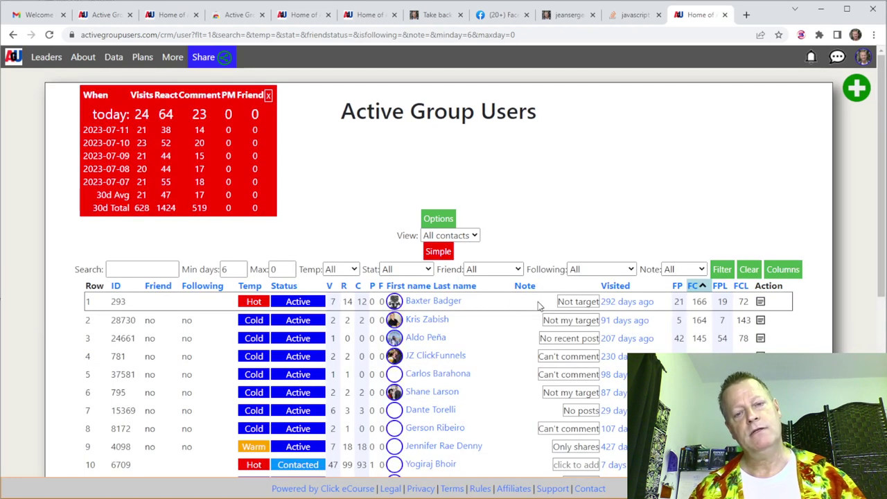
Narrow the list further to contacts without notes.
scroll(575, 345, "down", 4)
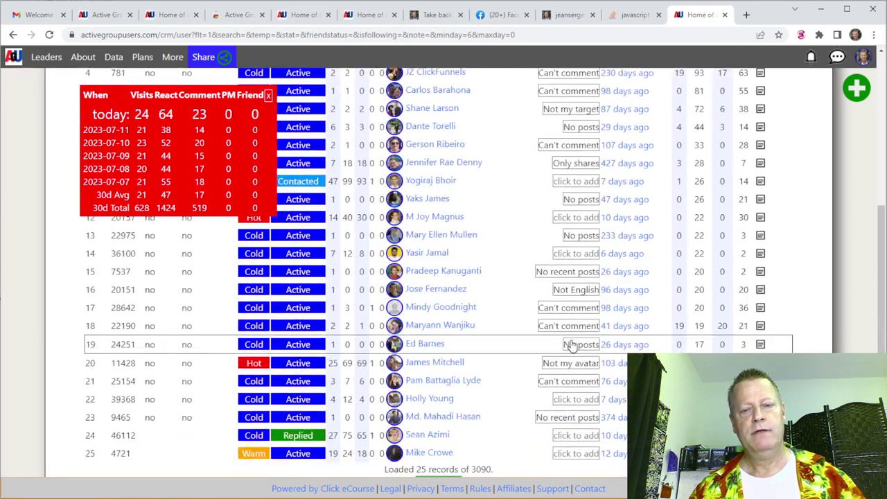
scroll(573, 346, "up", 4)
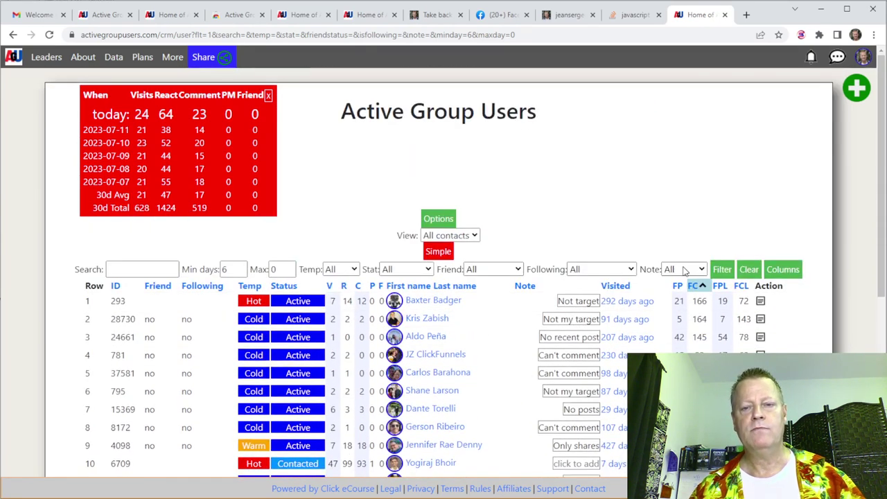
left_click(684, 271)
left_click(683, 307)
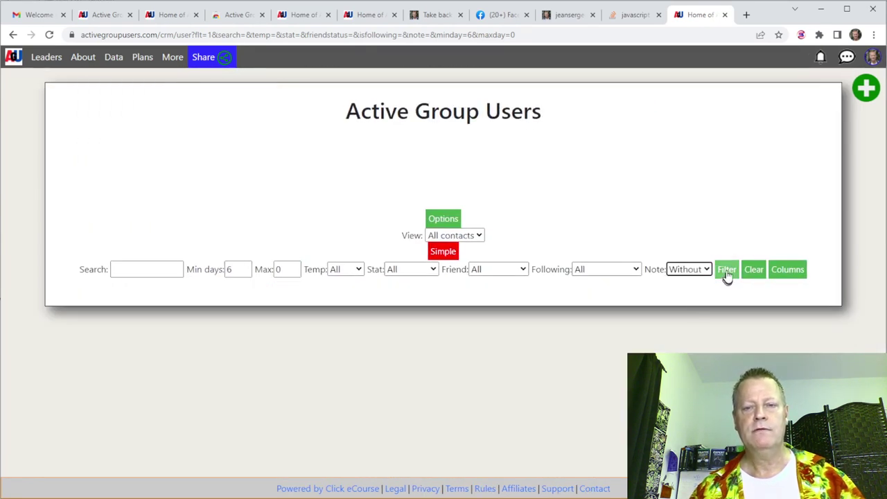
left_click(727, 272)
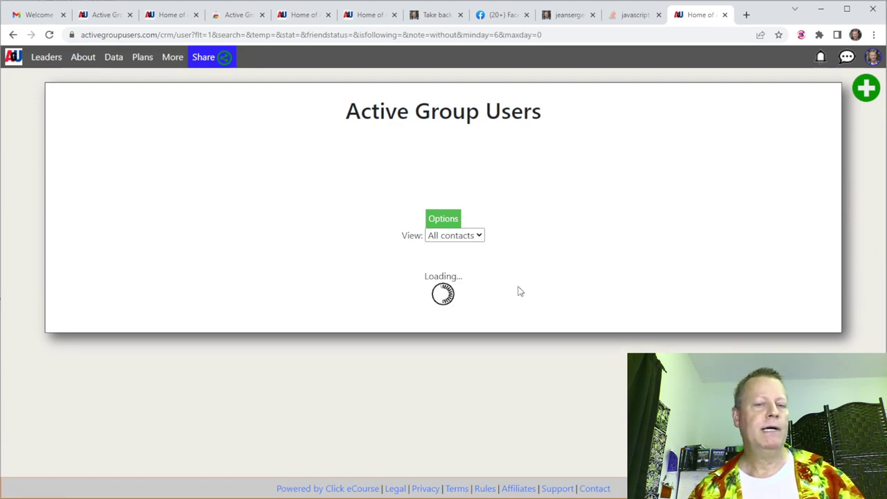
Open the top unnoted contact's details, then their Facebook profile in a new tab.
scroll(519, 287, "down", 3)
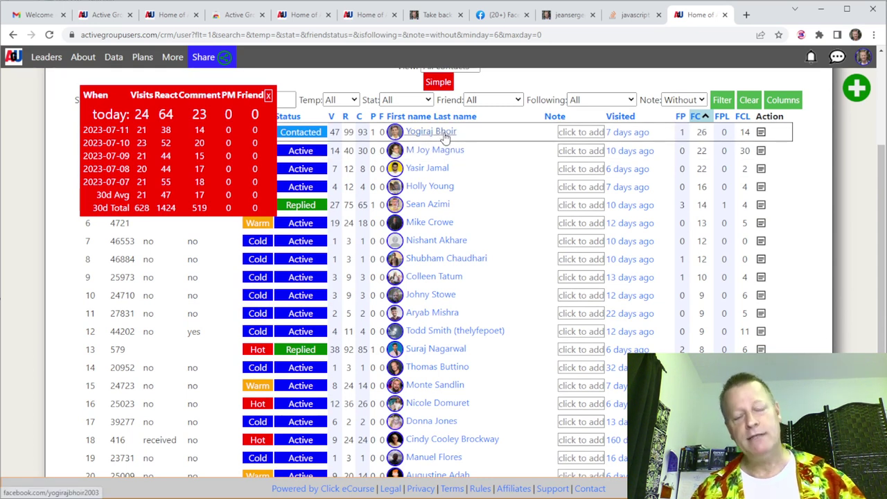
left_click(444, 134)
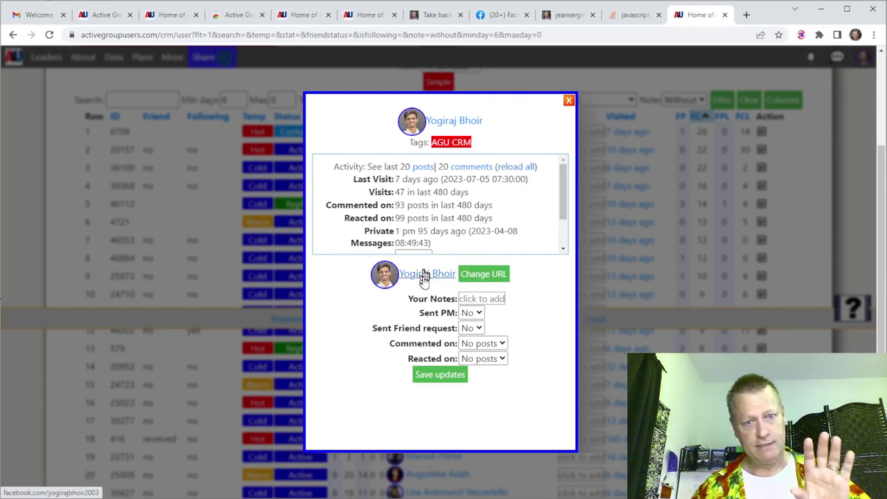
left_click(424, 275)
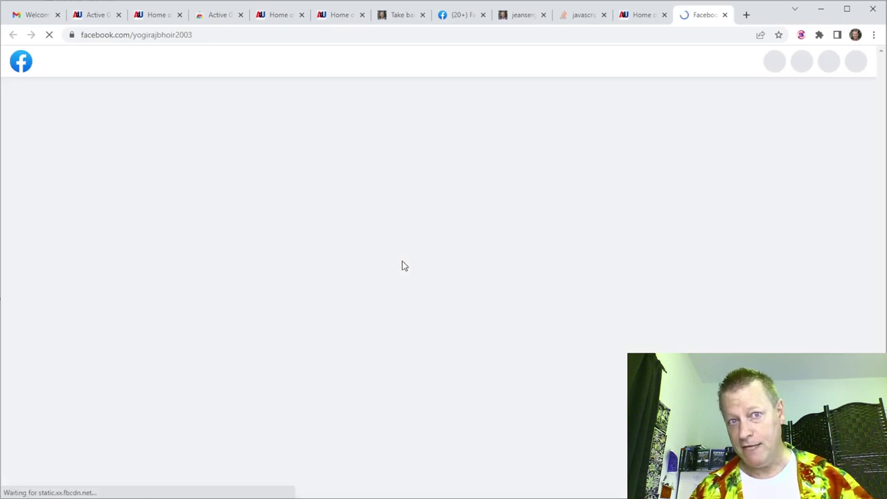
Love the contact's review post and comment 'That's fantastic! Congrats!' on it.
scroll(403, 267, "down", 15)
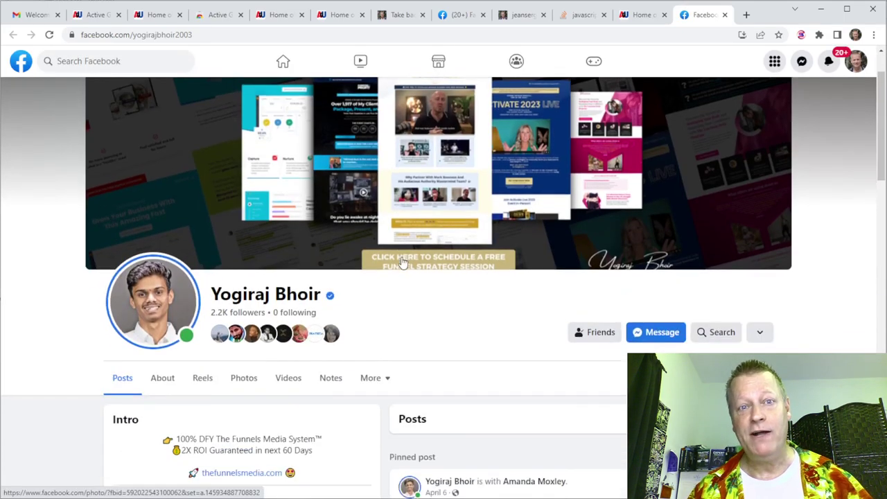
scroll(400, 256, "up", 15)
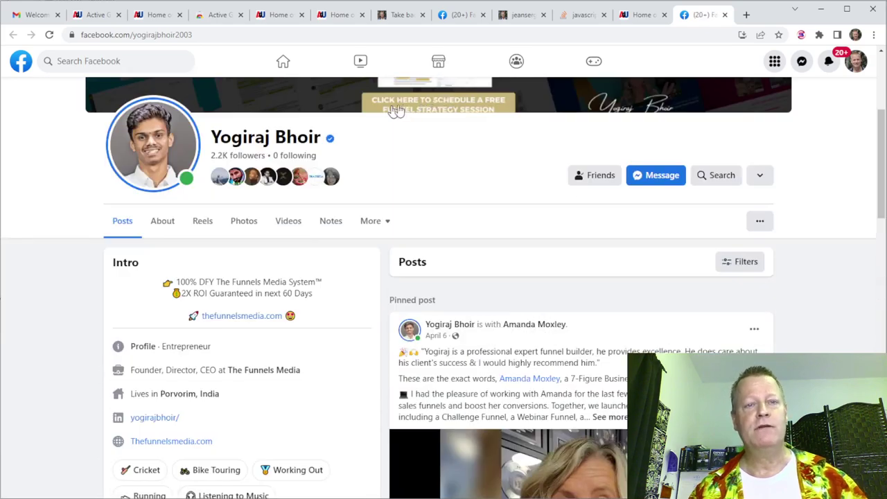
scroll(450, 239, "down", 15)
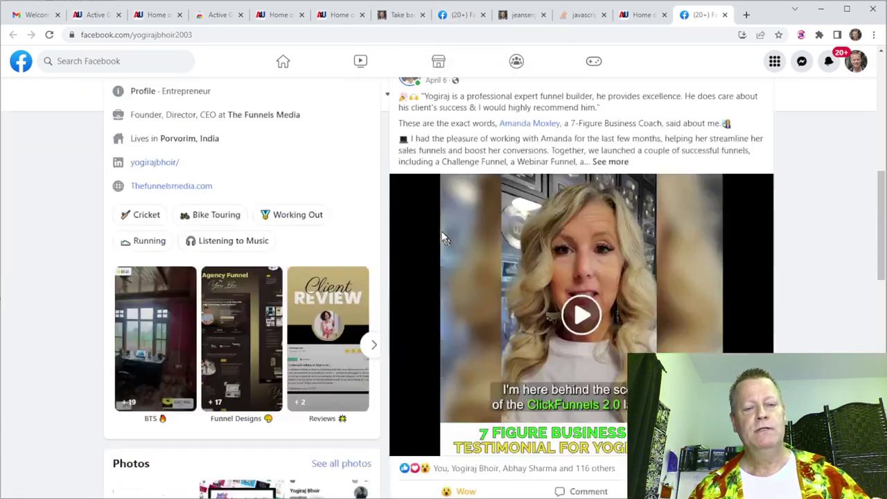
scroll(454, 243, "up", 1)
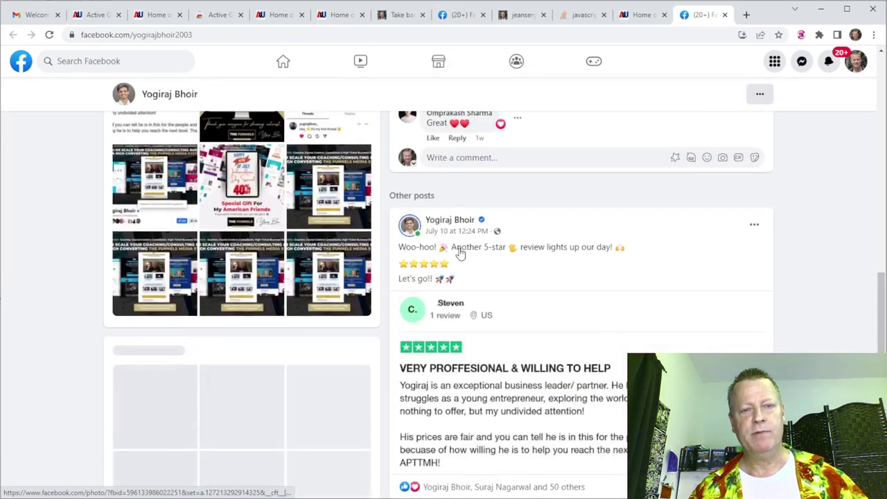
scroll(460, 254, "down", 3)
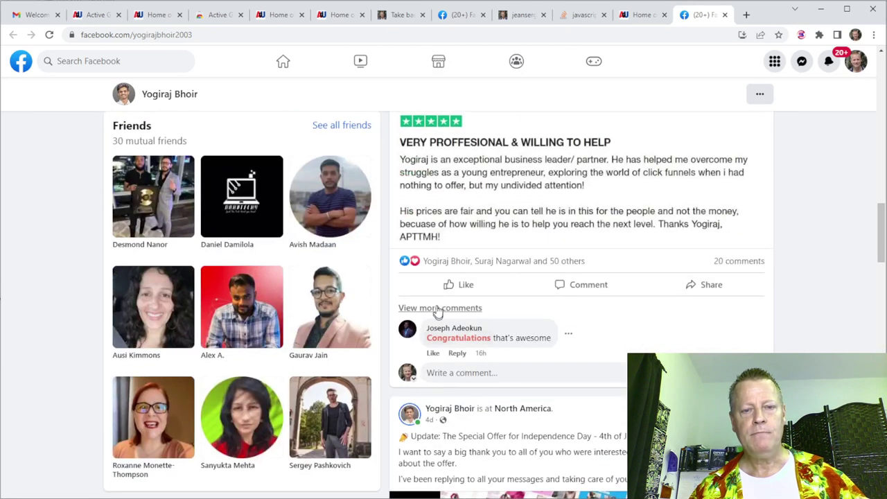
mouse_move(456, 289)
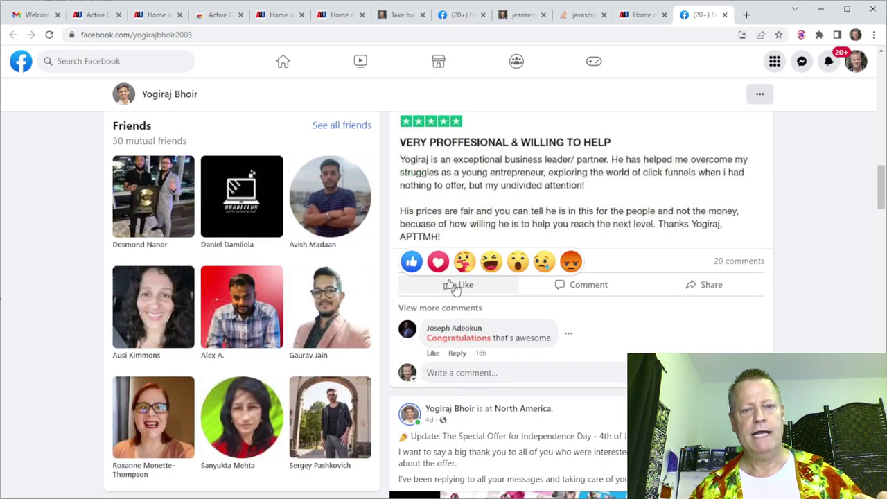
left_click(438, 259)
left_click(470, 365)
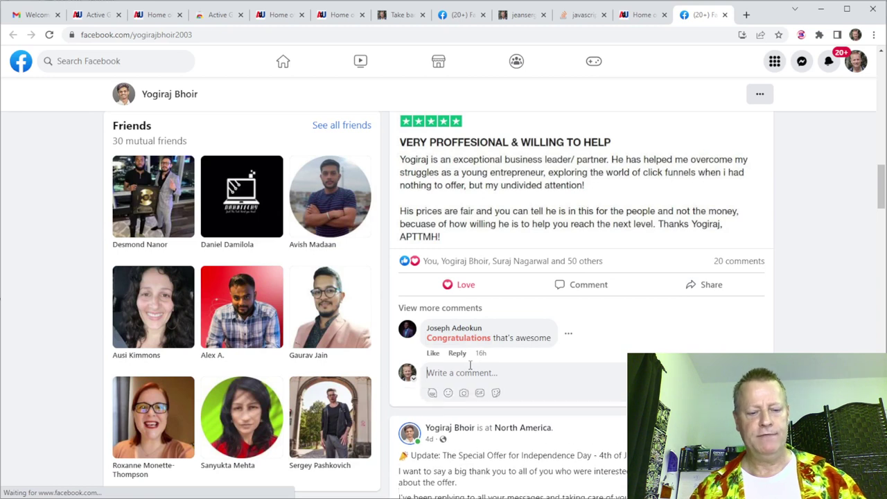
type("That's fantastic")
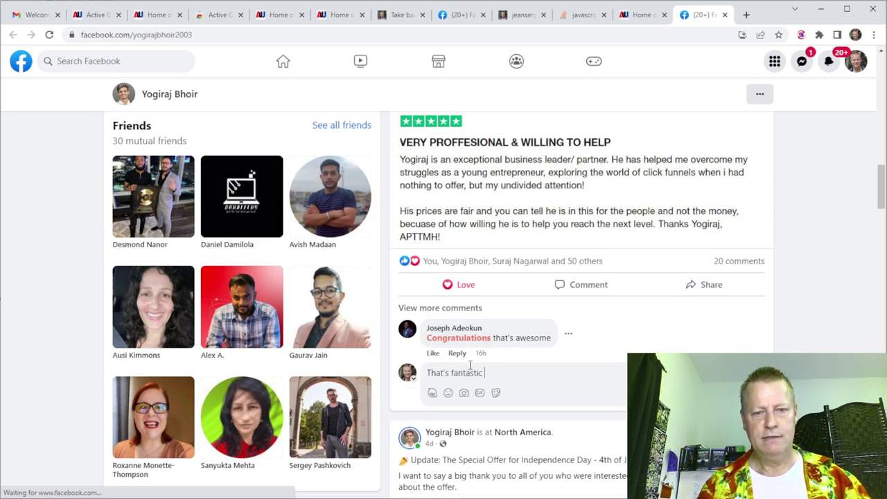
type("! Congrat")
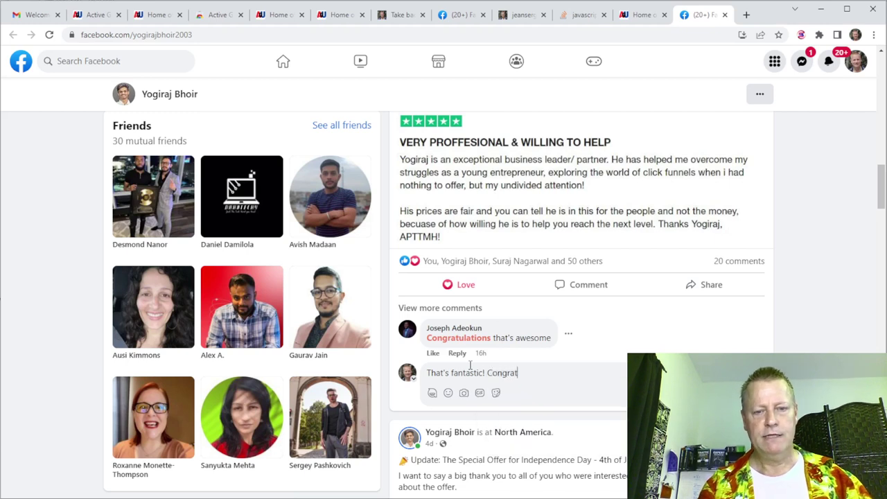
type("s!")
key("Return")
Give the contact's Independence Day offer post a Love reaction.
scroll(476, 265, "down", 3)
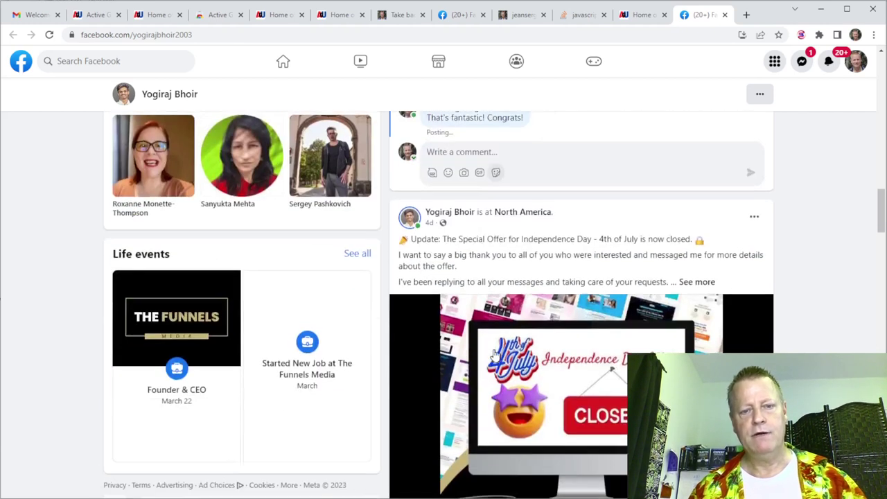
scroll(500, 257, "down", 2)
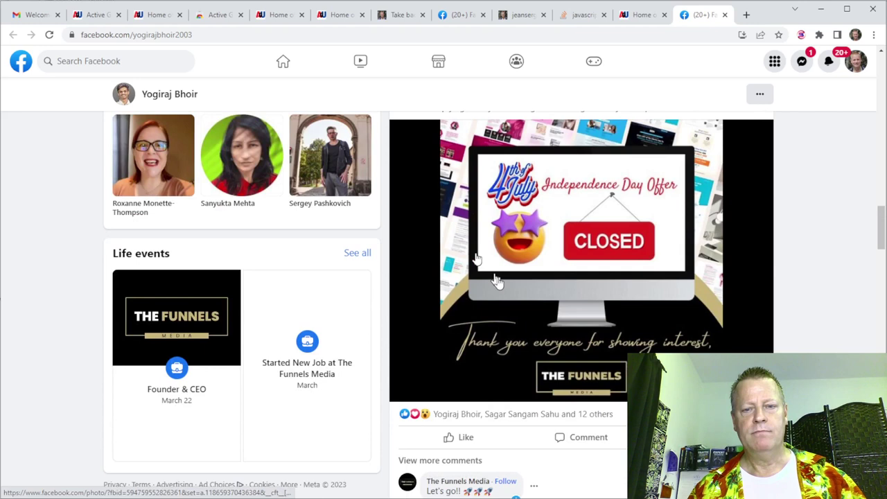
mouse_move(448, 441)
left_click(436, 413)
scroll(454, 419, "down", 5)
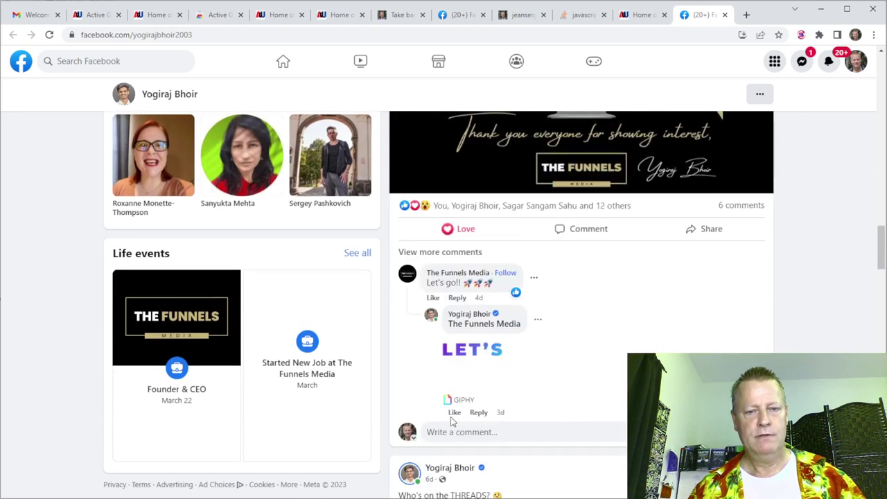
scroll(458, 346, "down", 1)
scroll(475, 259, "down", 4)
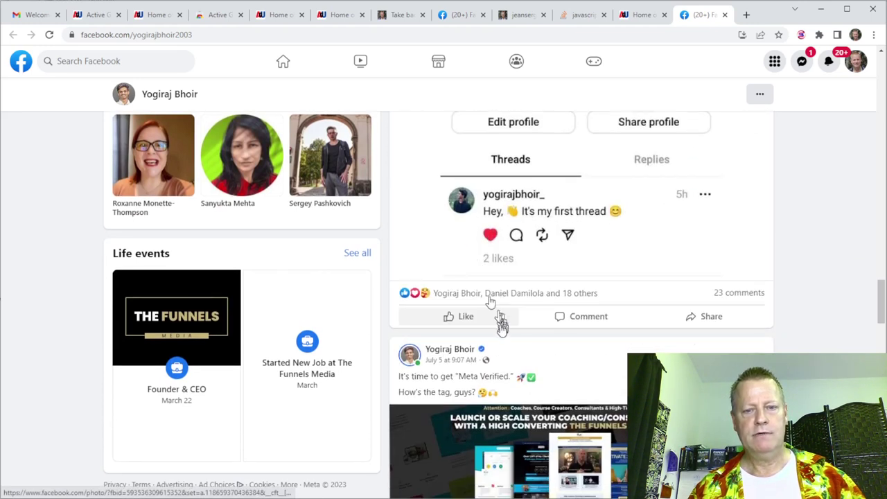
scroll(513, 201, "up", 10)
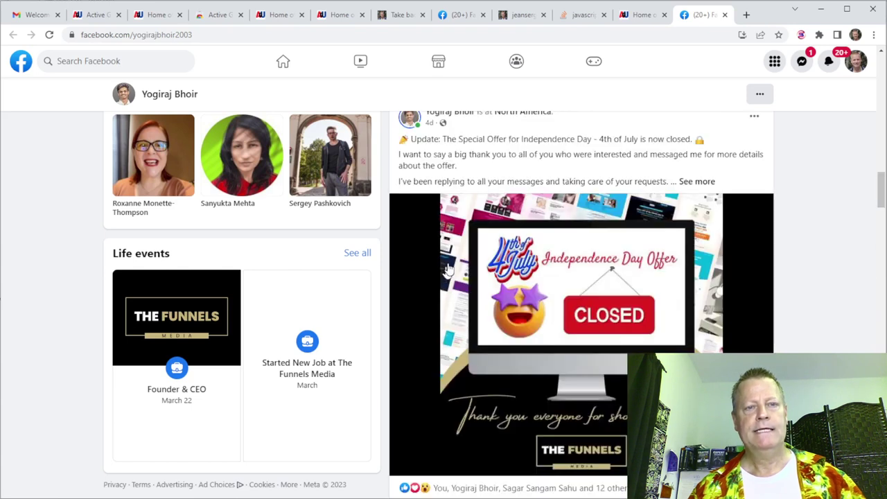
Record the contact as commented on 1 post and reacted on 3 posts, and save.
left_click(725, 15)
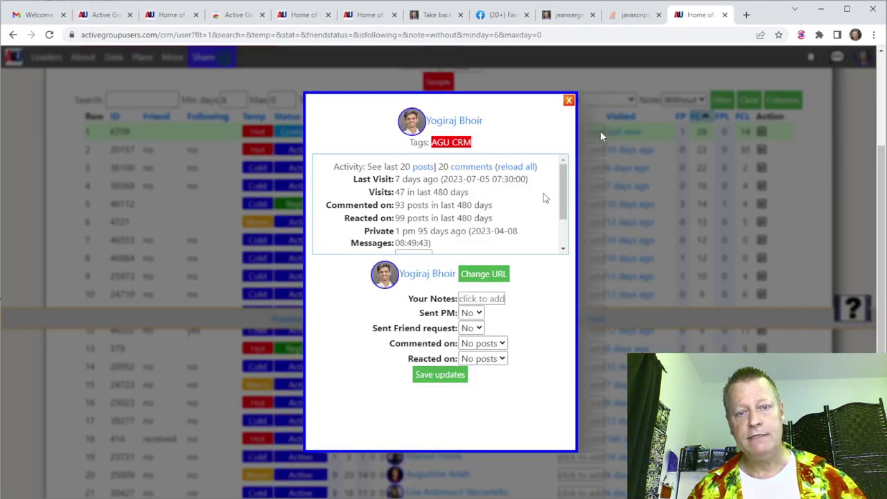
left_click(479, 344)
left_click(475, 370)
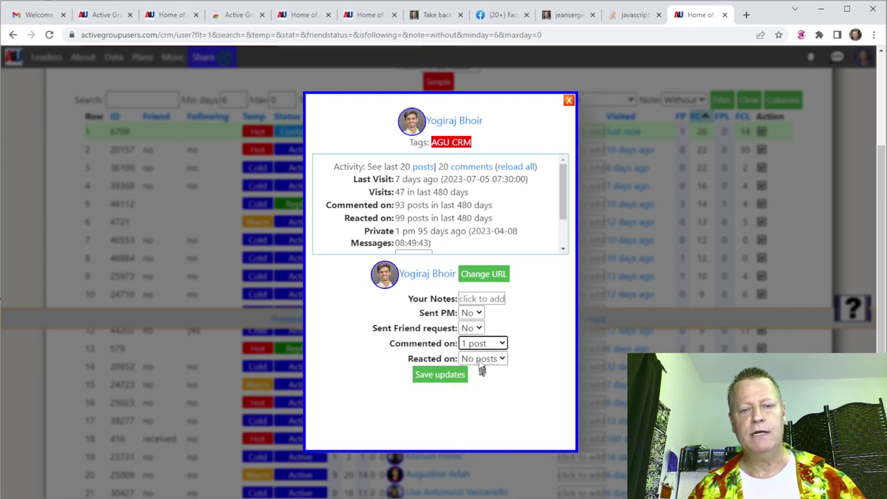
left_click(483, 358)
left_click(479, 410)
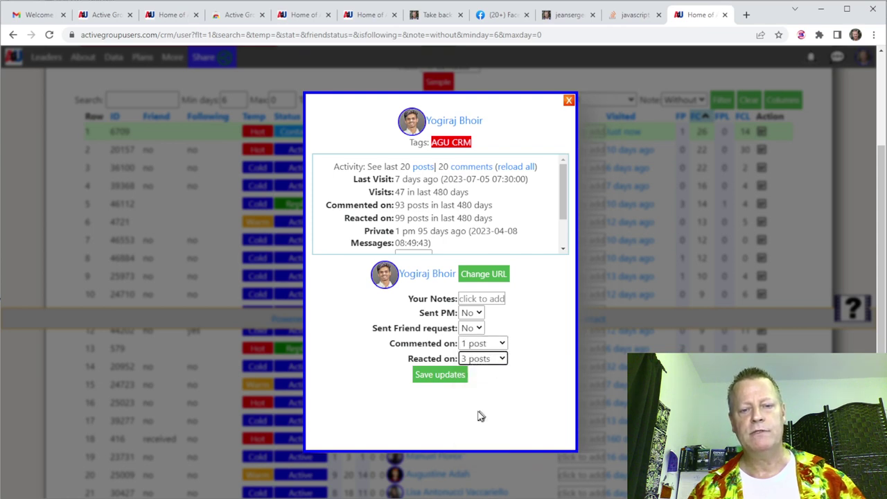
left_click(439, 377)
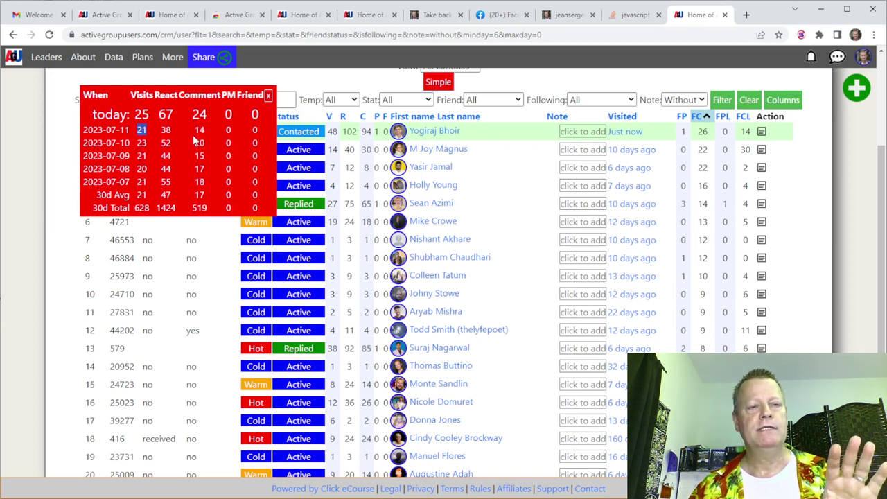
left_click(268, 96)
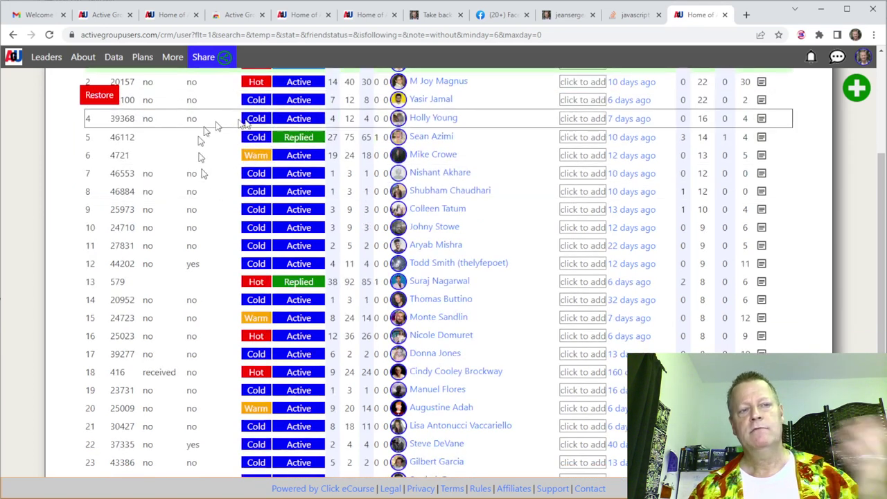
scroll(216, 121, "up", 3)
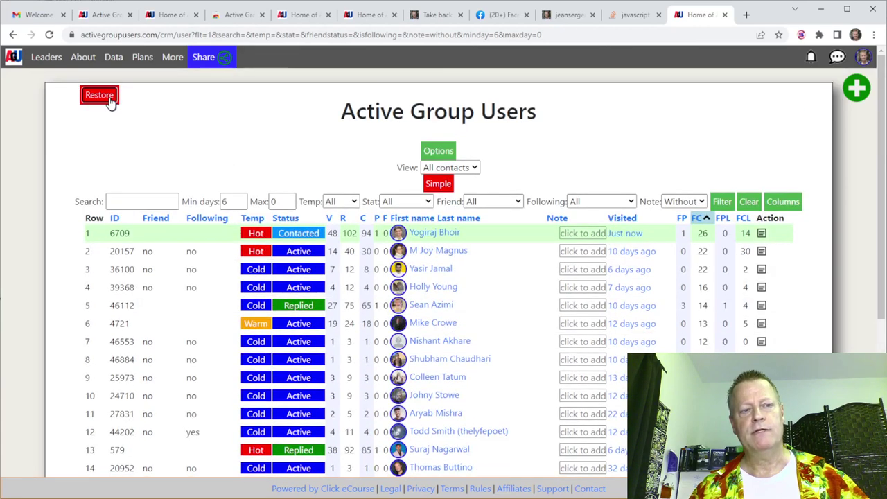
left_click(104, 97)
scroll(262, 192, "down", 2)
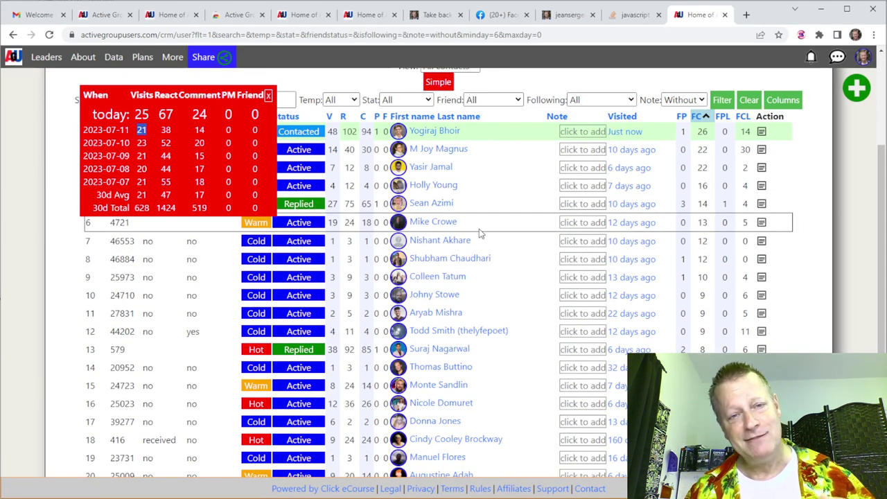
scroll(503, 235, "up", 2)
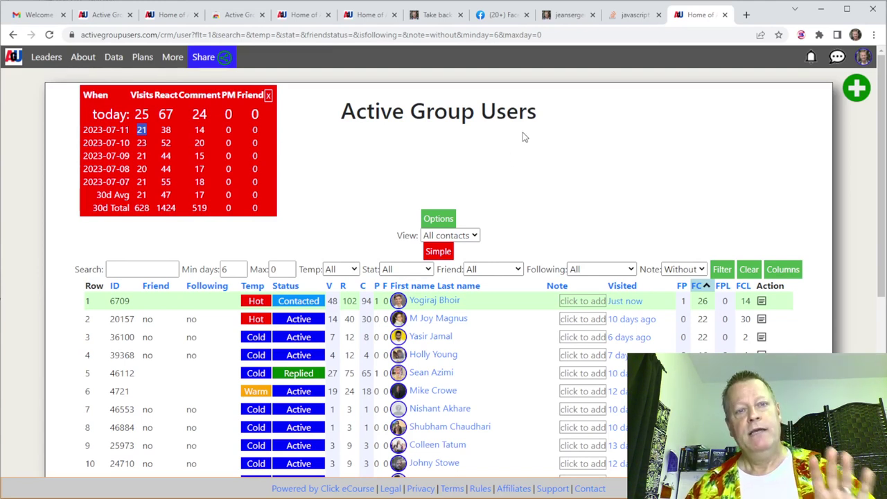
Switch to Facebook's Groups feed and browse the group posts.
left_click(503, 15)
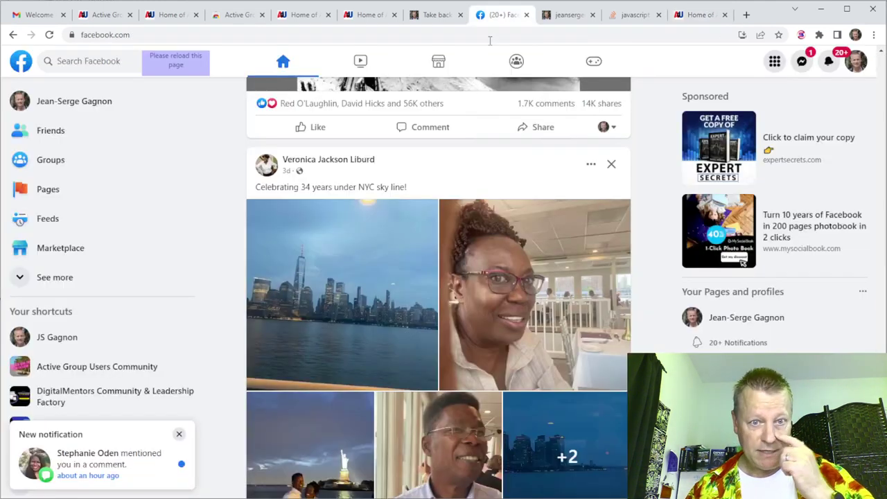
left_click(70, 162)
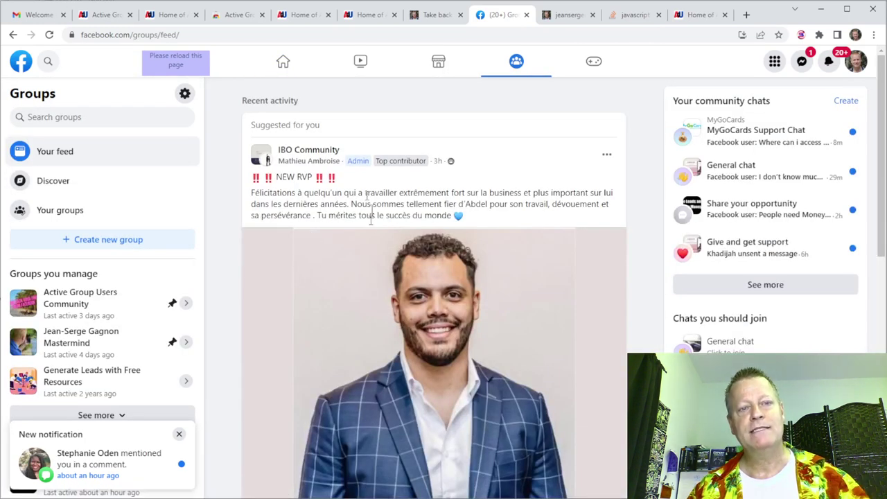
scroll(364, 235, "down", 2)
scroll(365, 234, "down", 2)
scroll(363, 236, "up", 3)
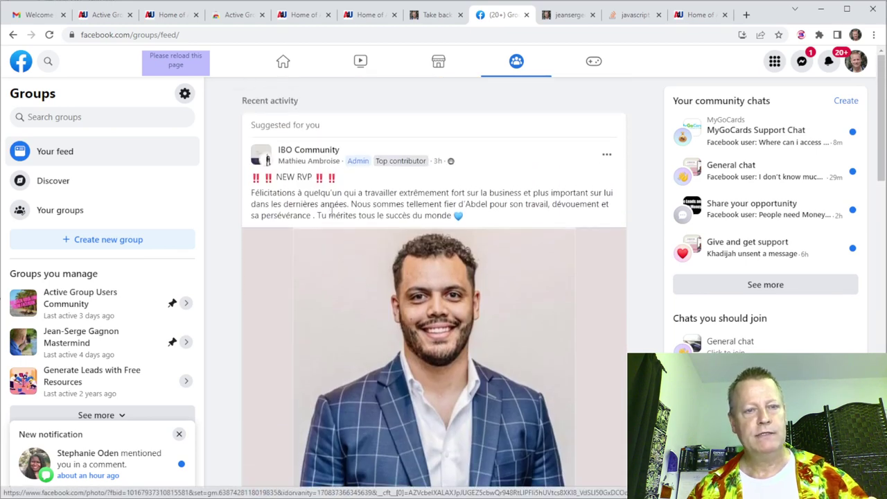
scroll(359, 242, "down", 3)
scroll(334, 210, "down", 4)
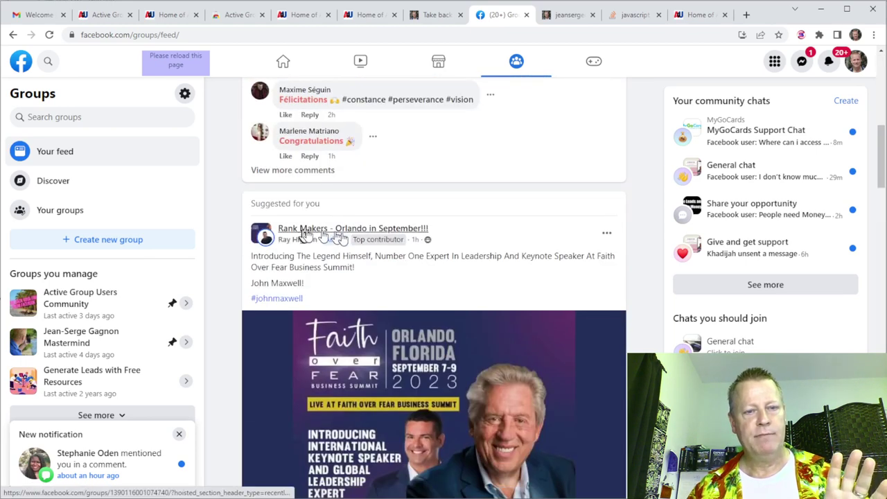
mouse_move(354, 236)
scroll(400, 196, "down", 10)
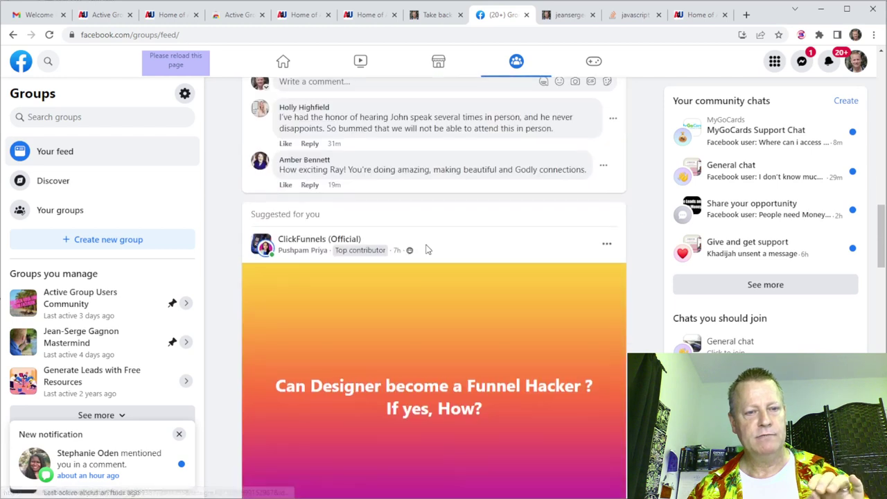
scroll(343, 174, "up", 3)
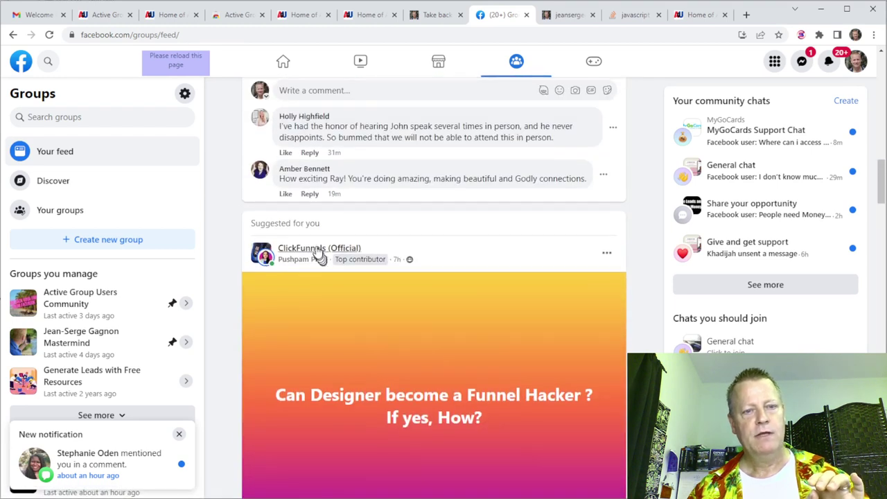
mouse_move(317, 256)
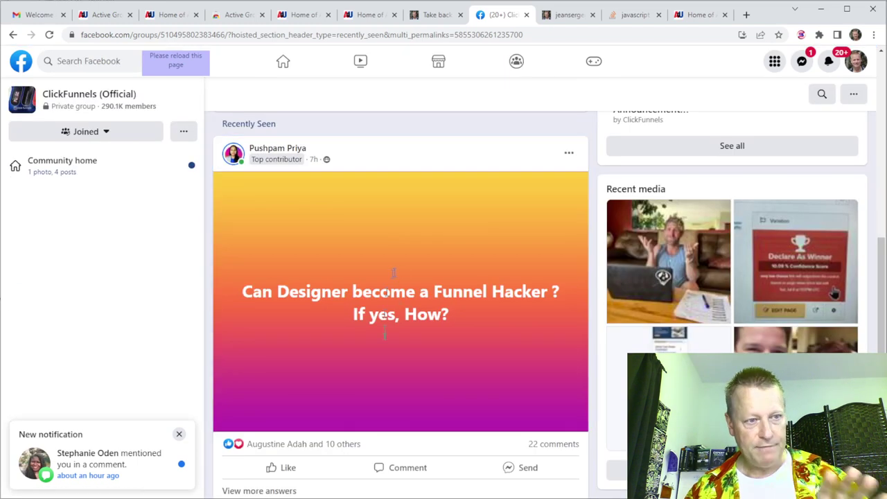
Open a commenter's profile from the ClickFunnels (Official) designer funnel-hacker post.
scroll(388, 340, "down", 4)
scroll(384, 349, "down", 3)
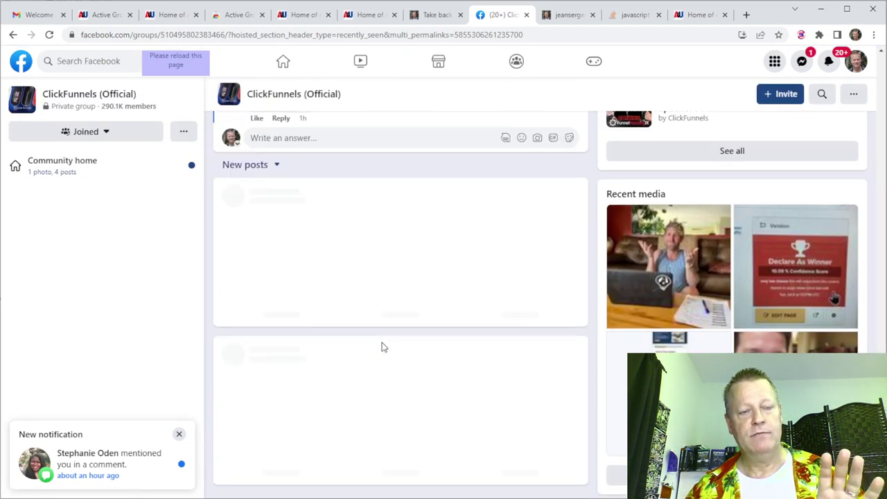
scroll(380, 349, "up", 7)
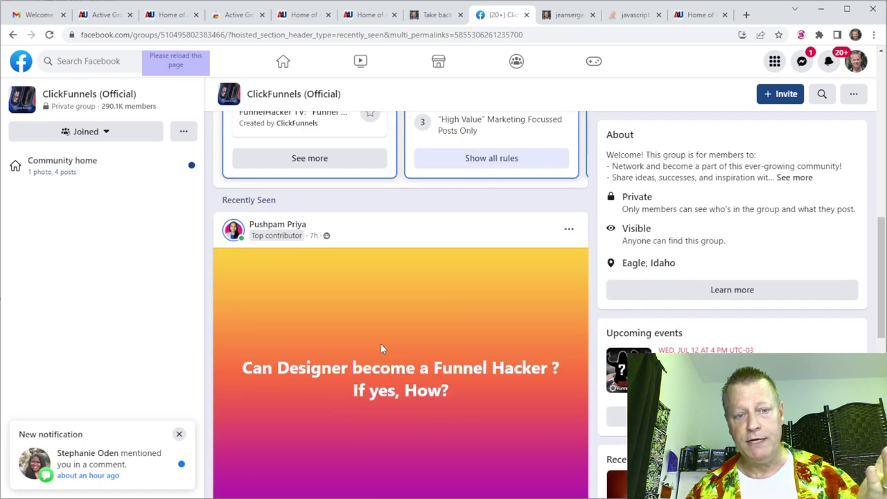
scroll(352, 348, "down", 2)
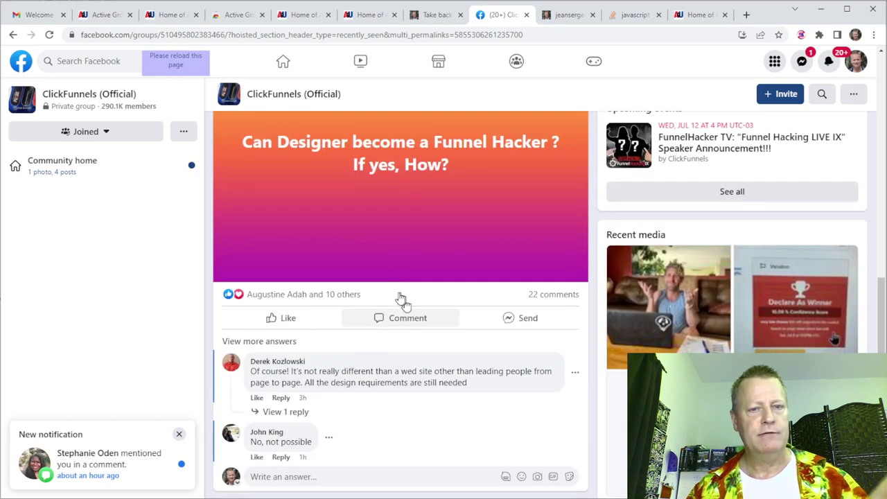
scroll(380, 256, "down", 9)
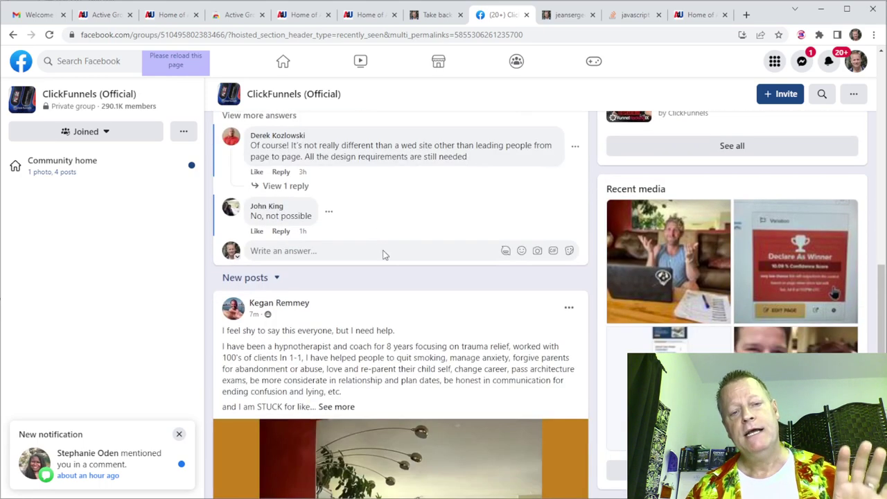
scroll(381, 300, "down", 3)
scroll(381, 299, "up", 9)
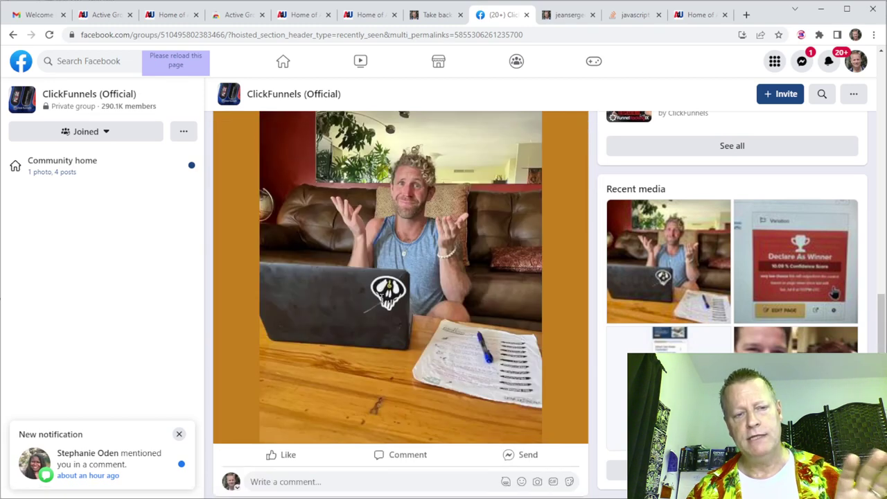
scroll(380, 303, "up", 4)
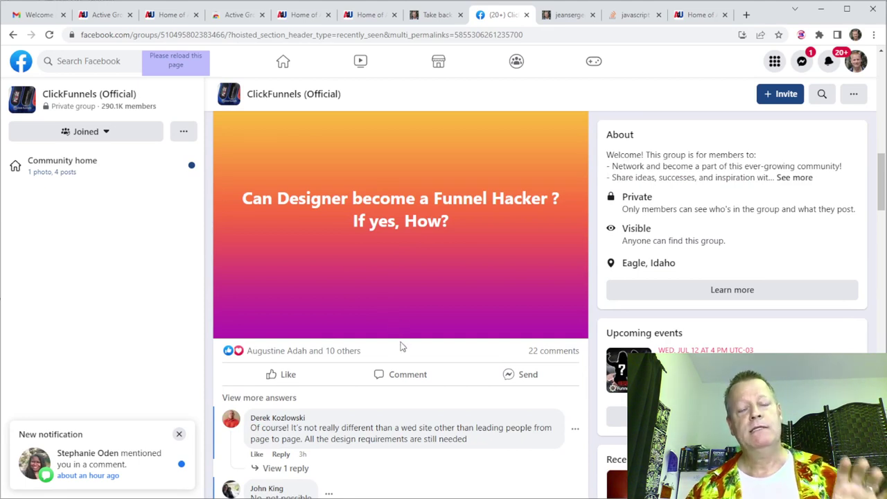
scroll(377, 345, "down", 2)
scroll(368, 345, "up", 2)
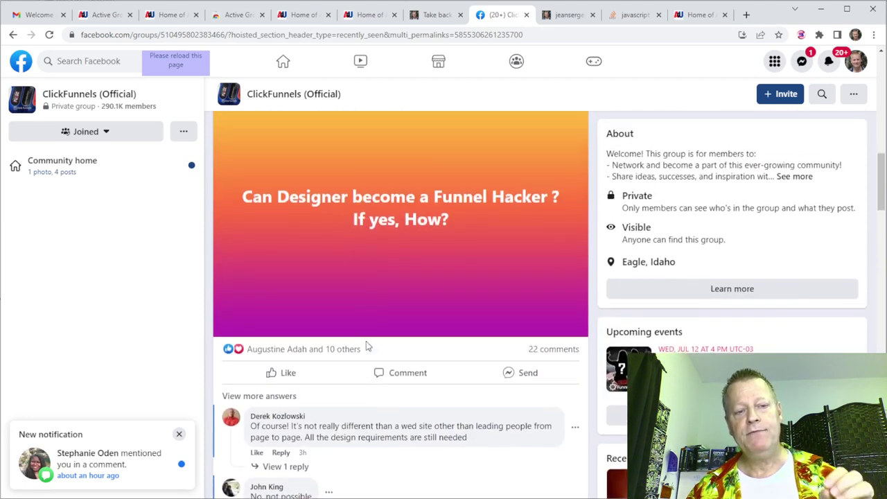
scroll(283, 418, "down", 3)
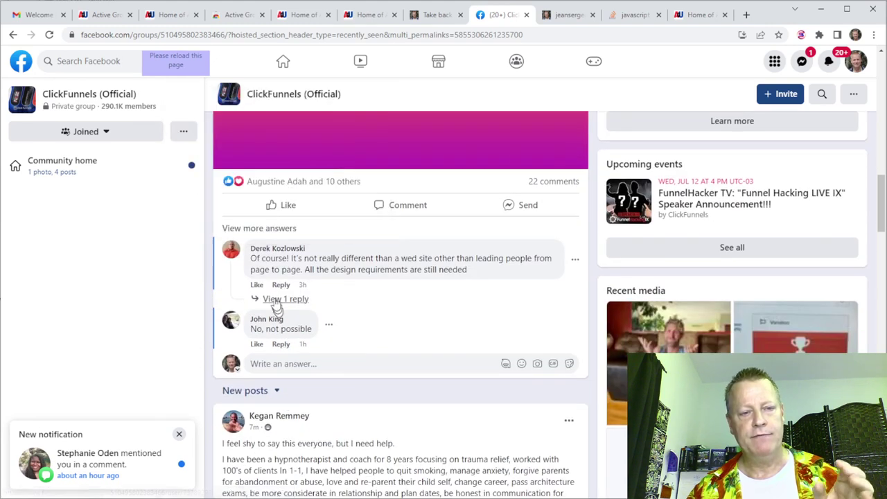
mouse_move(277, 255)
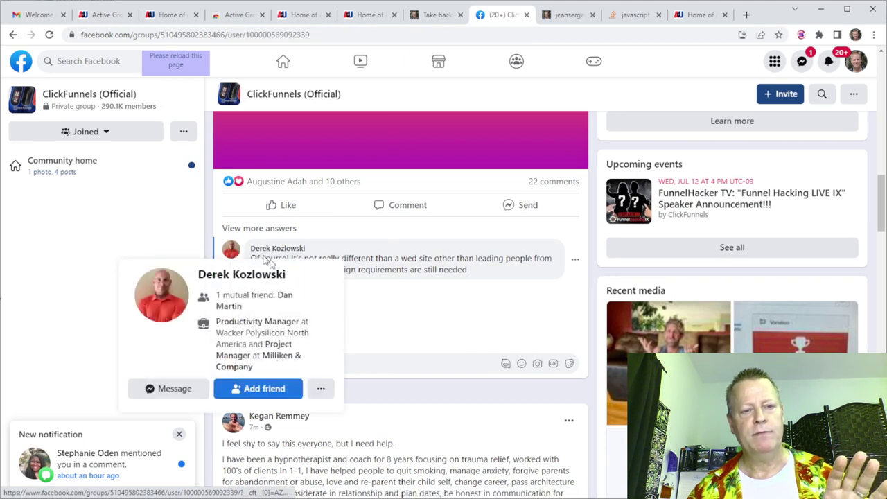
left_click(276, 248)
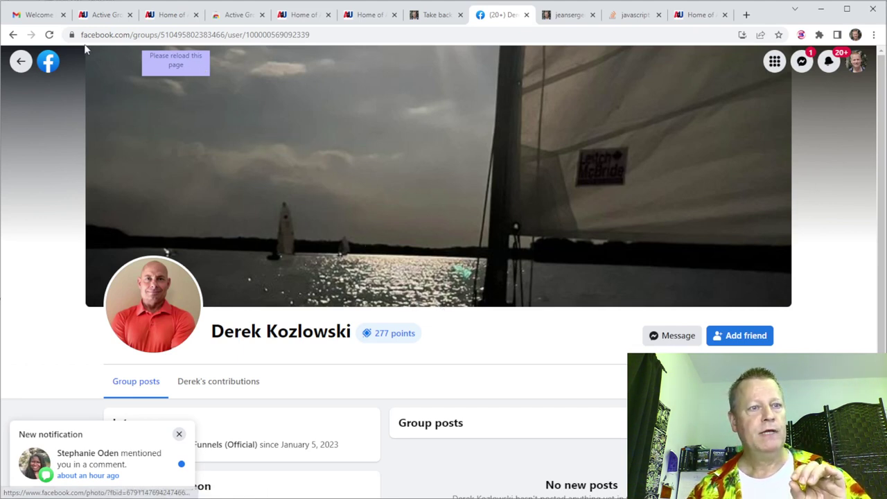
Reload and scroll the commenter's ClickFunnels group member profile, then switch to the CRM contacts.
left_click(48, 34)
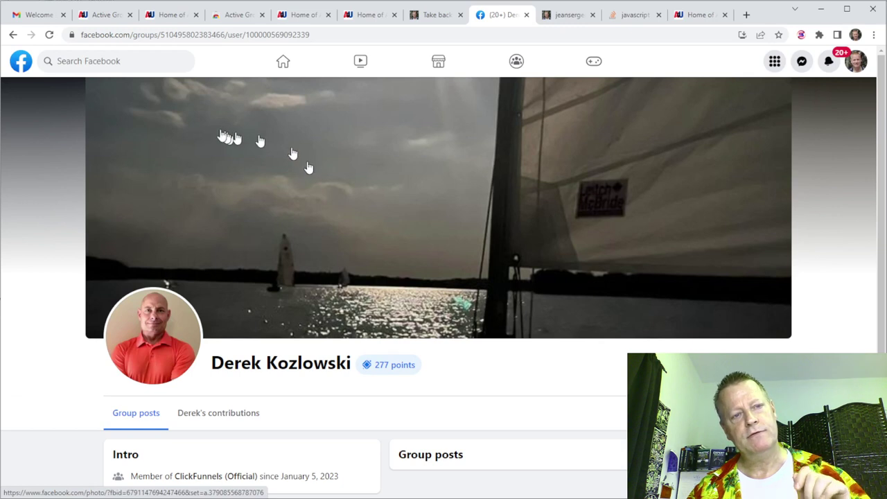
mouse_move(152, 63)
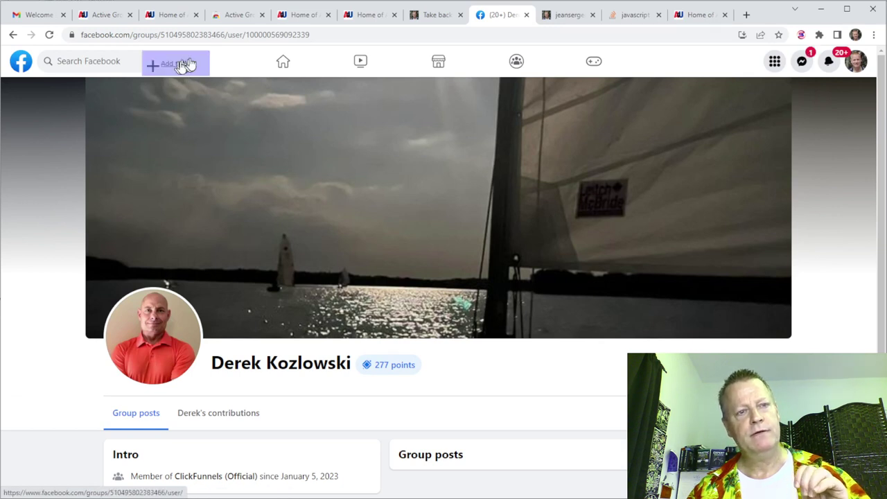
scroll(465, 307, "down", 3)
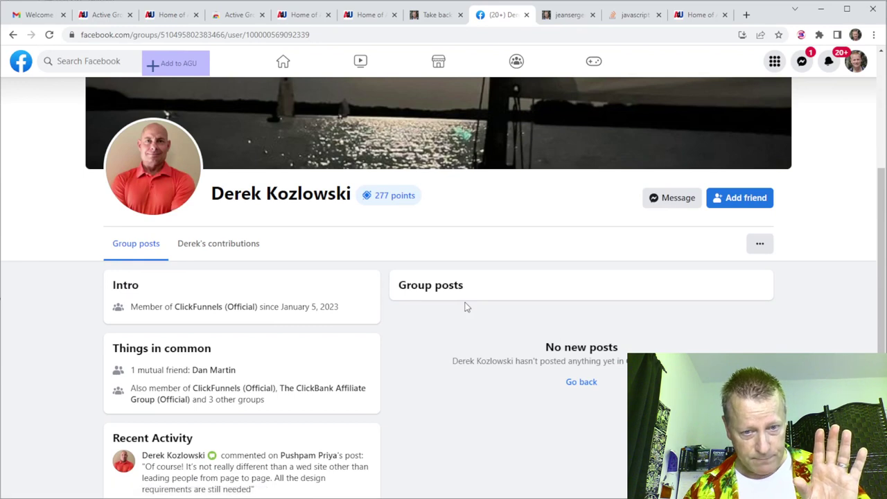
scroll(465, 307, "down", 1)
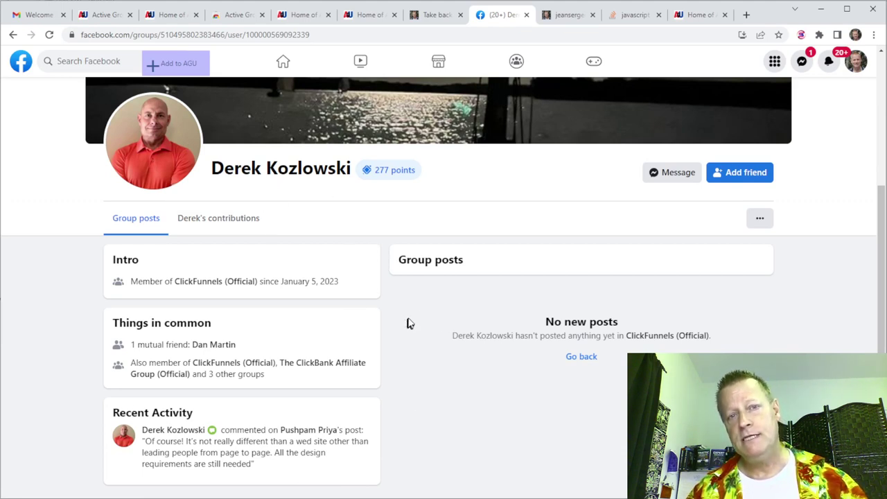
left_click(695, 15)
Glance over the no-notes contacts list and return to the commenter's Facebook group profile.
scroll(409, 331, "down", 4)
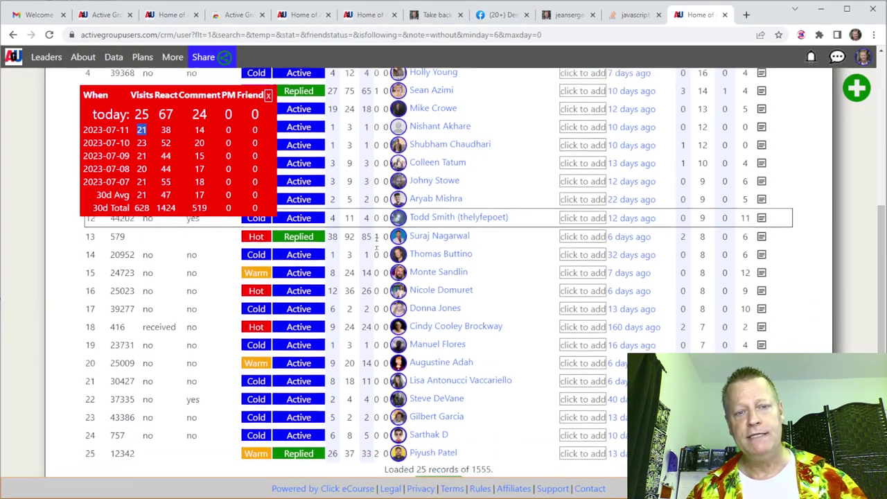
scroll(416, 326, "up", 4)
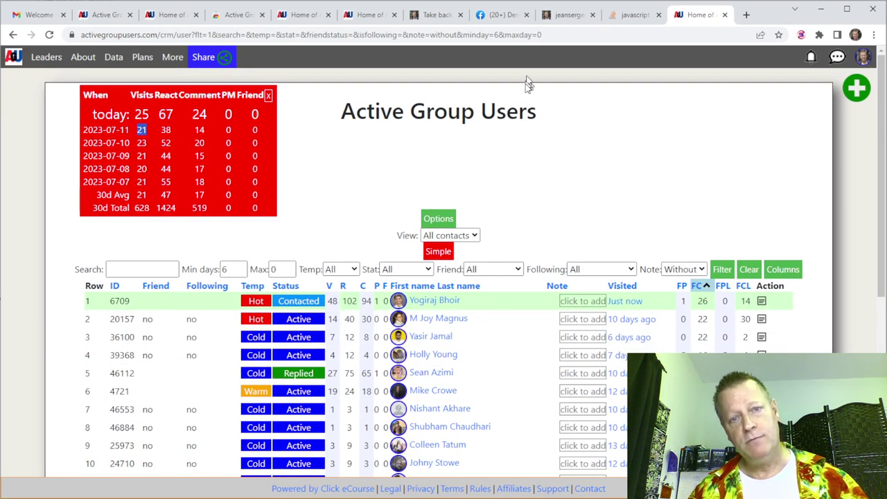
left_click(488, 16)
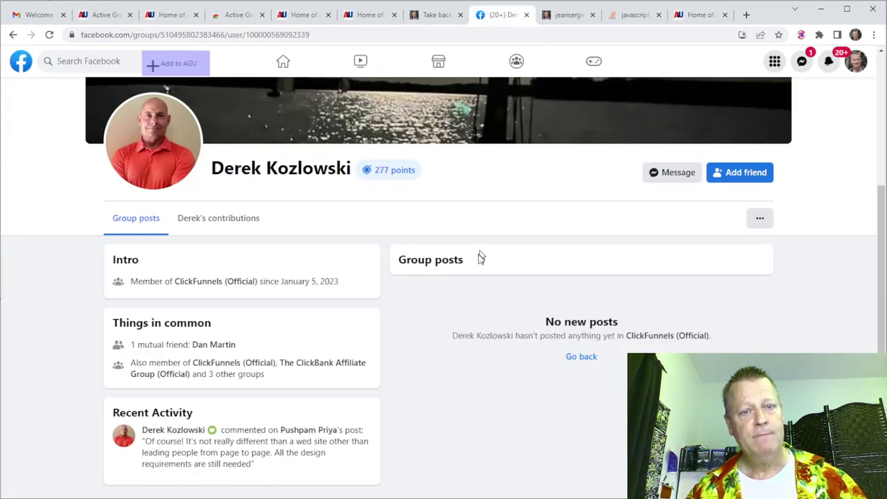
Choose 'View main profile' from the group member's '...' options menu.
scroll(347, 290, "up", 3)
scroll(382, 307, "down", 3)
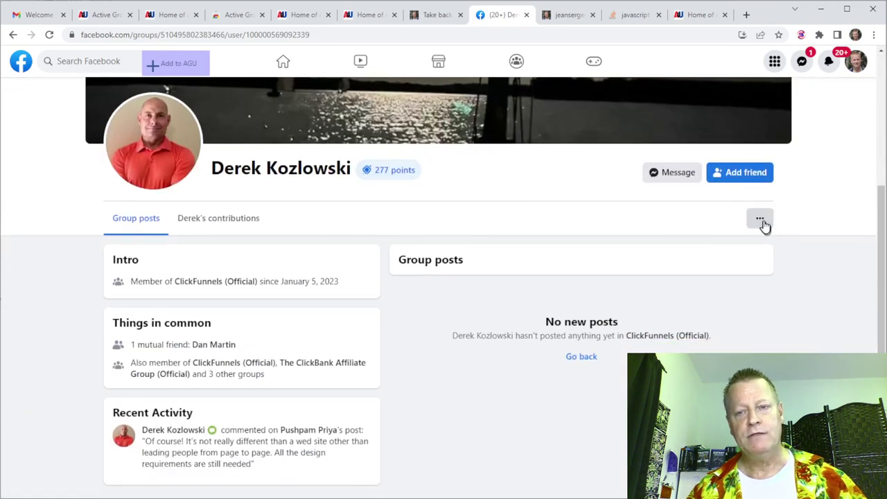
left_click(763, 223)
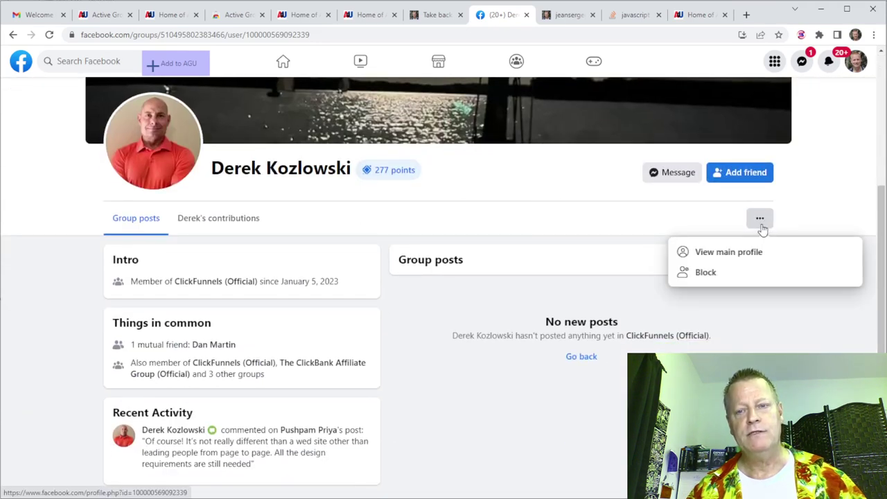
left_click(723, 256)
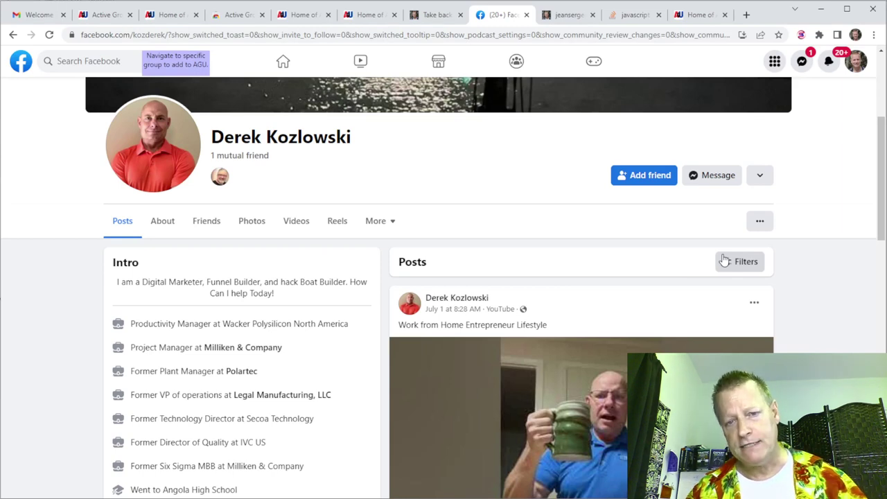
Scroll through the commenter's Facebook profile posts and Intro section.
scroll(666, 288, "down", 10)
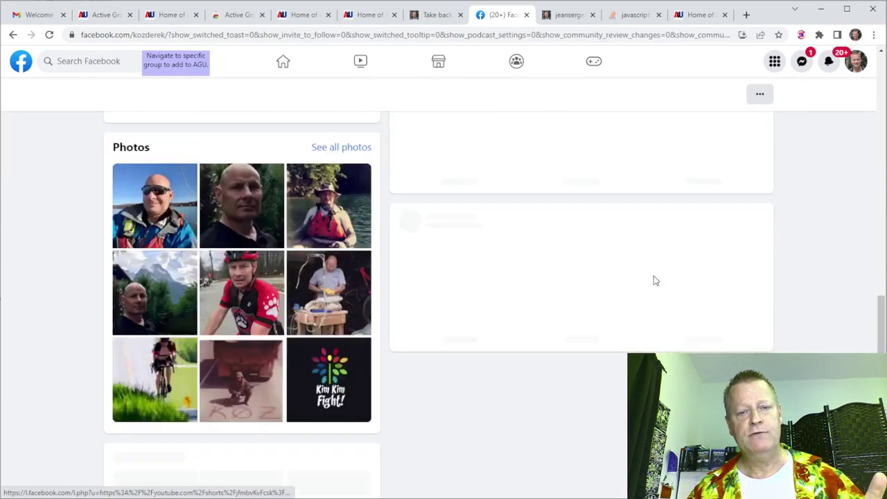
scroll(658, 284, "up", 9)
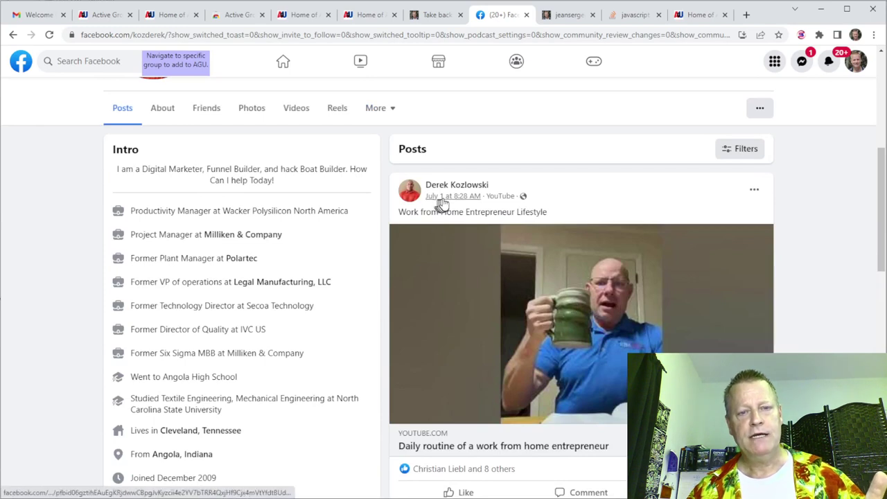
scroll(485, 263, "down", 5)
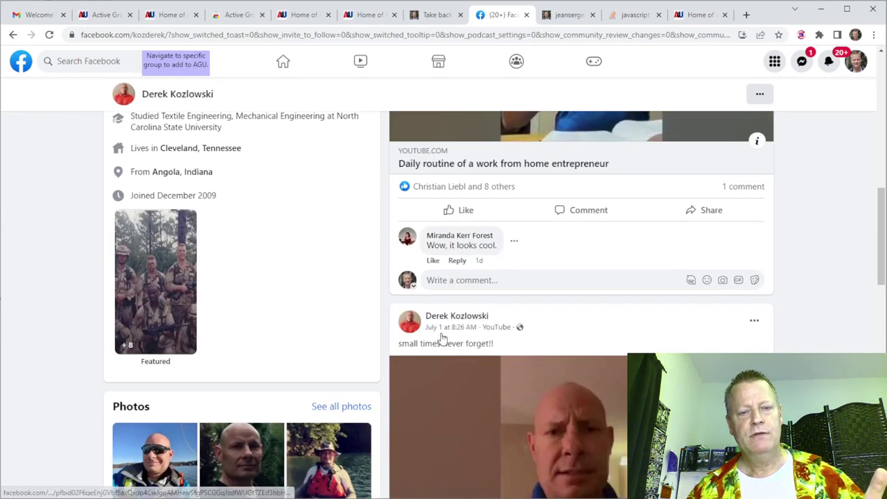
scroll(457, 338, "down", 4)
scroll(439, 335, "down", 8)
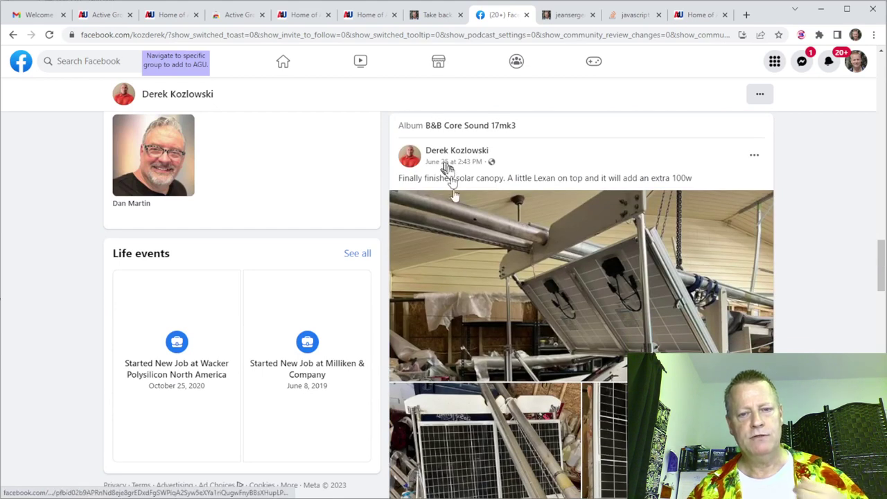
scroll(449, 281, "down", 8)
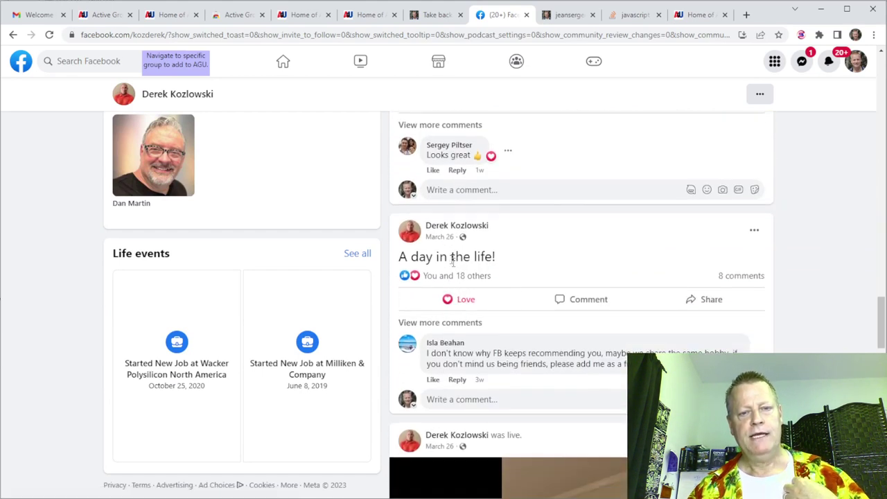
scroll(441, 244, "down", 3)
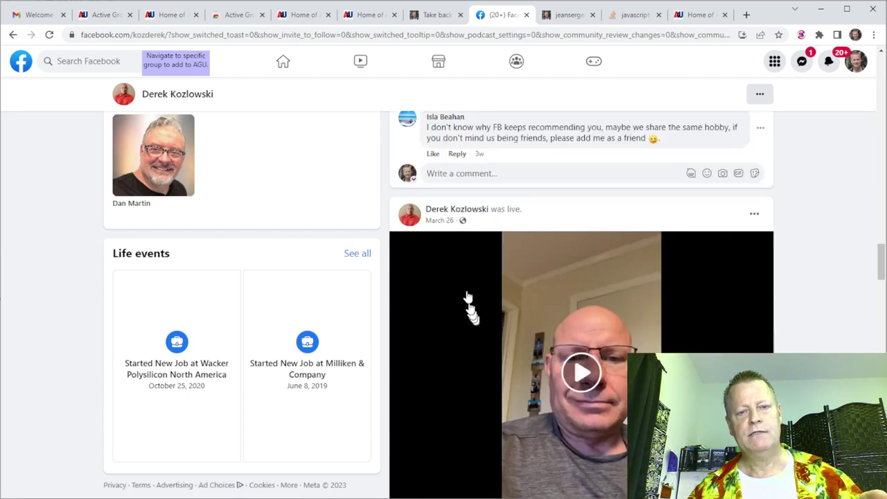
scroll(479, 372, "up", 8)
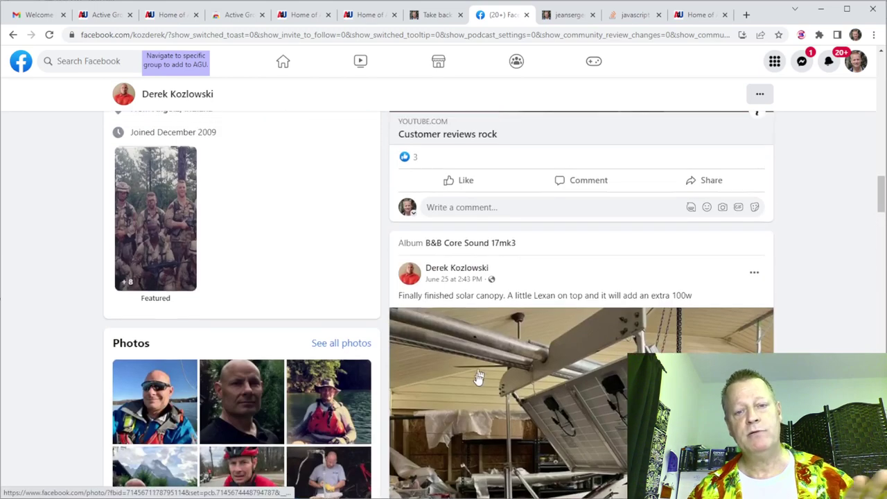
scroll(479, 377, "up", 10)
scroll(487, 265, "up", 3)
scroll(487, 265, "up", 4)
scroll(516, 336, "down", 4)
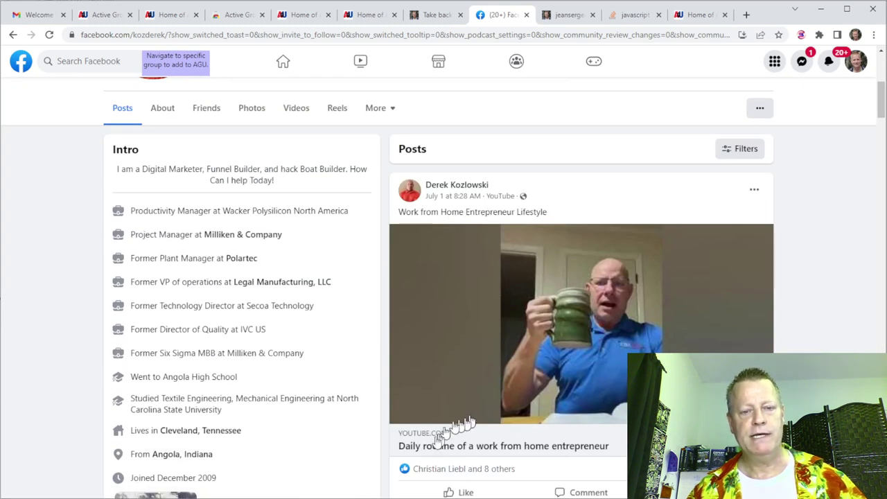
scroll(552, 454, "down", 3)
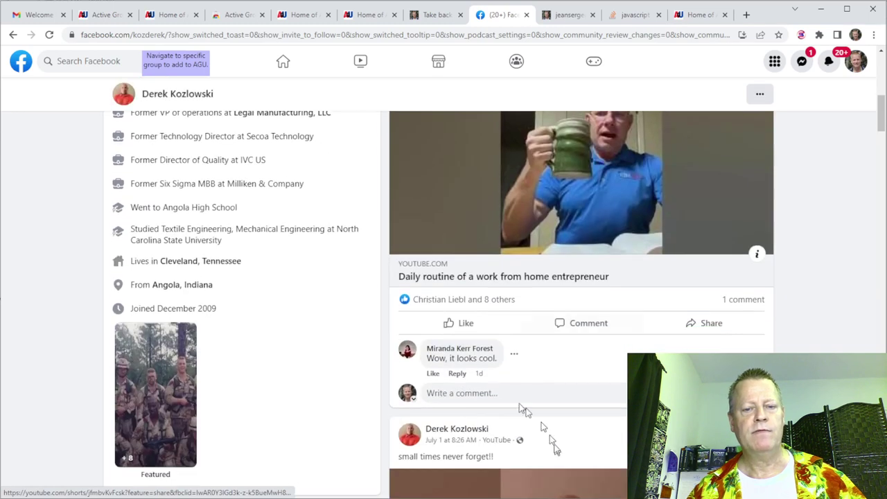
scroll(476, 281, "up", 3)
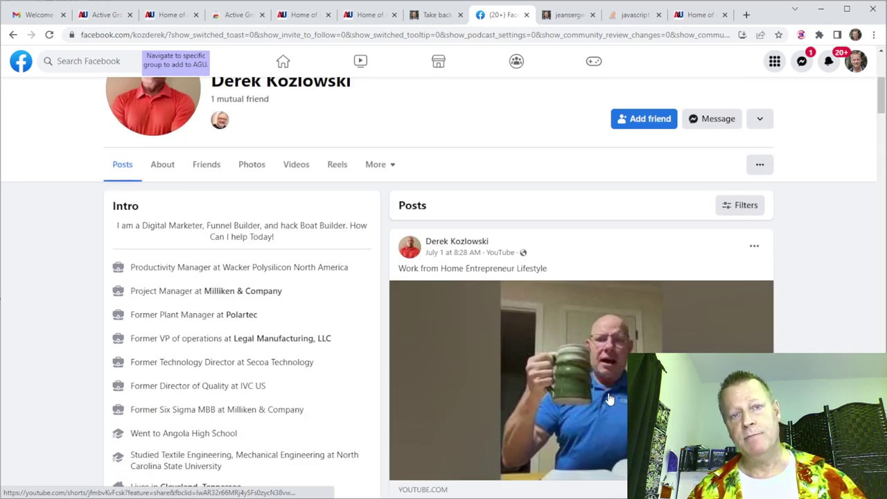
scroll(606, 390, "down", 3)
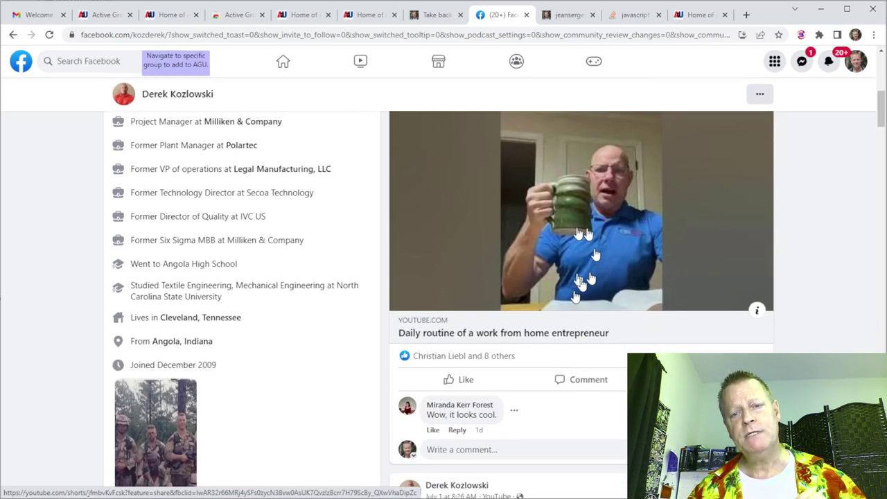
Return to the Active Group Users contacts list sorted by Facebook comments.
mouse_move(471, 379)
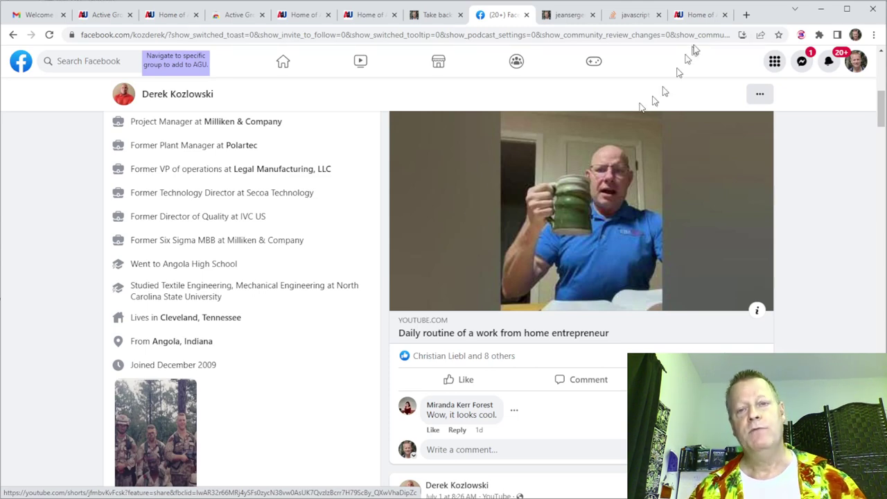
left_click(700, 15)
scroll(520, 251, "down", 5)
scroll(703, 194, "up", 3)
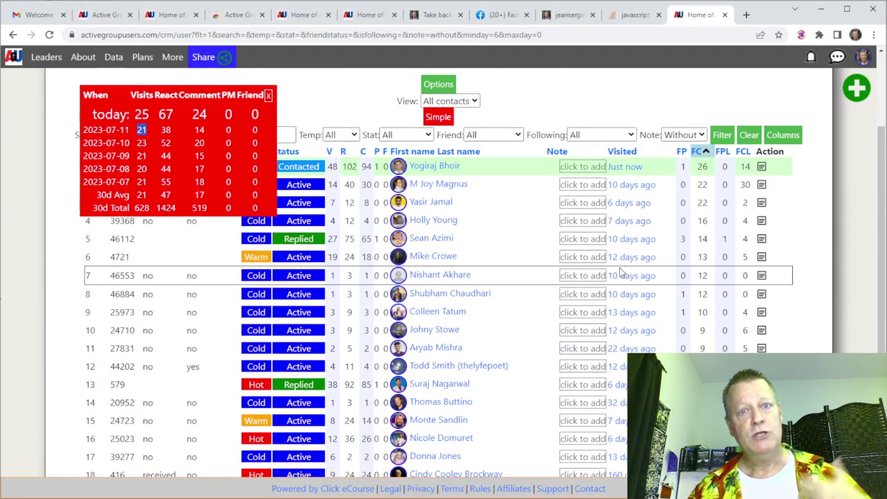
Deselect the 21 in the stats popup, then view and close the About page.
left_click(580, 106)
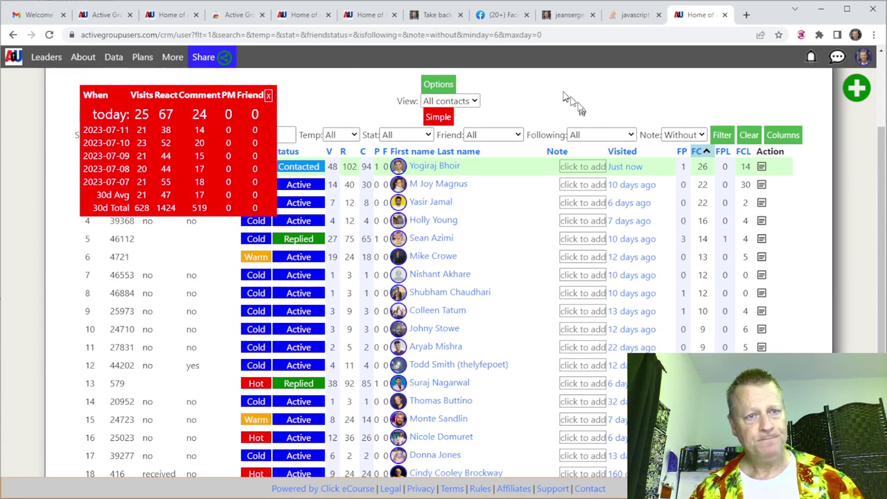
left_click(367, 15)
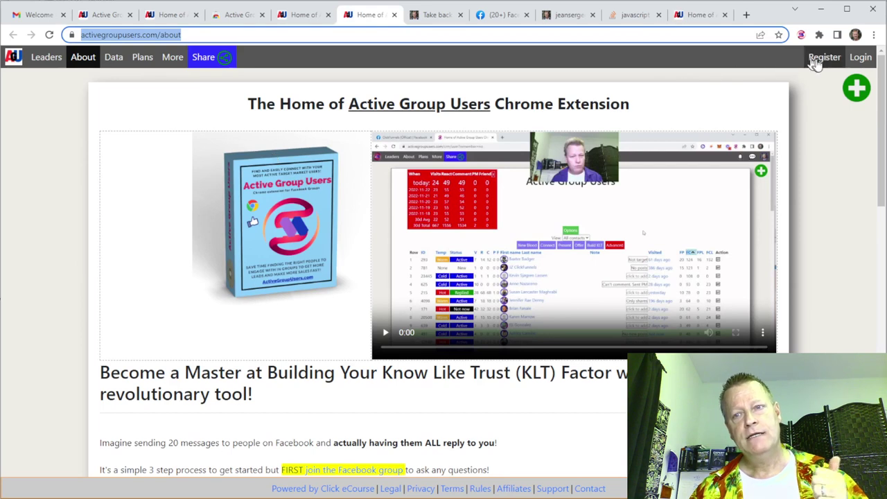
left_click(393, 14)
left_click(316, 16)
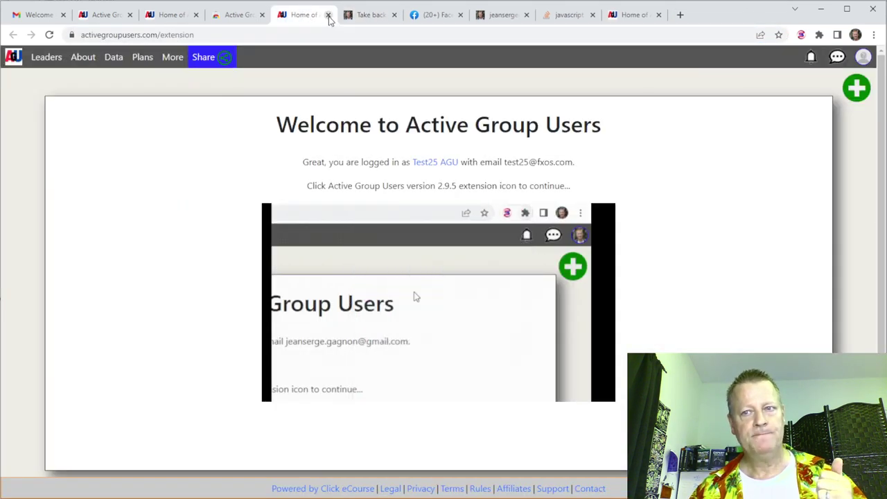
Close the duplicate extension welcome and Active Group Users pages, returning to the contacts list.
left_click(328, 15)
left_click(194, 17)
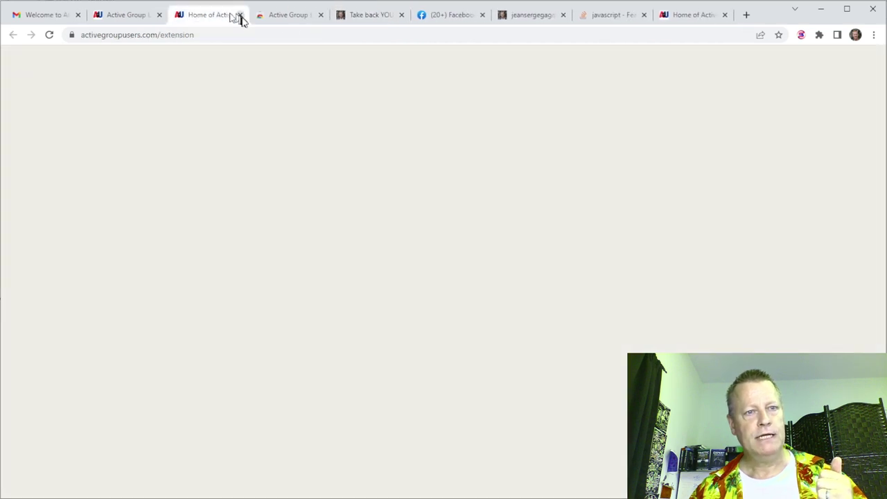
left_click(240, 17)
left_click(148, 19)
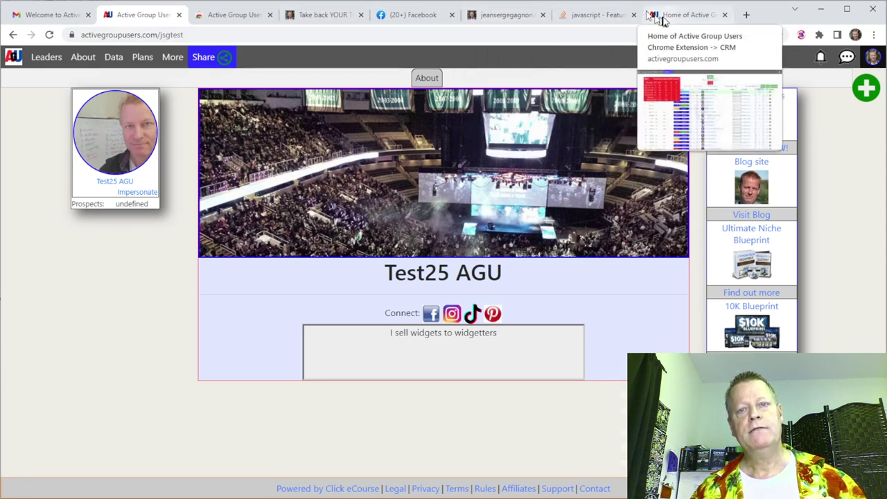
left_click(683, 15)
Bring up the Share dialog with the up-to-50% commission referral link.
left_click(863, 57)
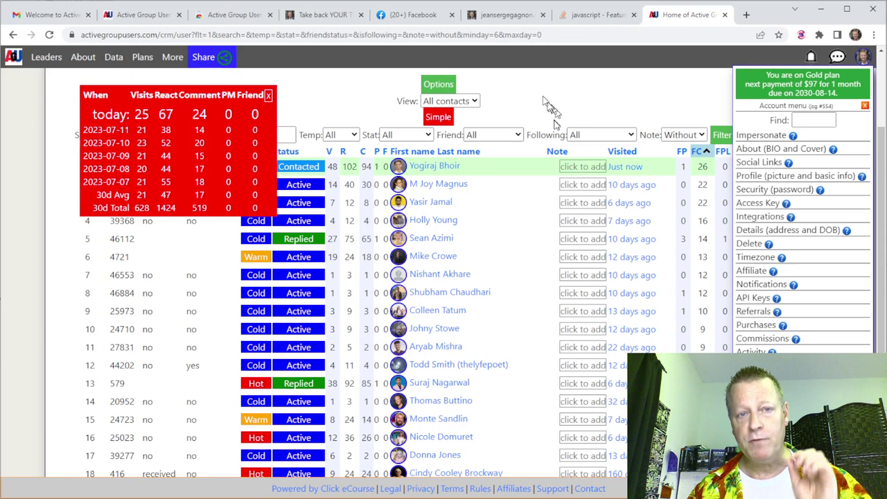
left_click(204, 60)
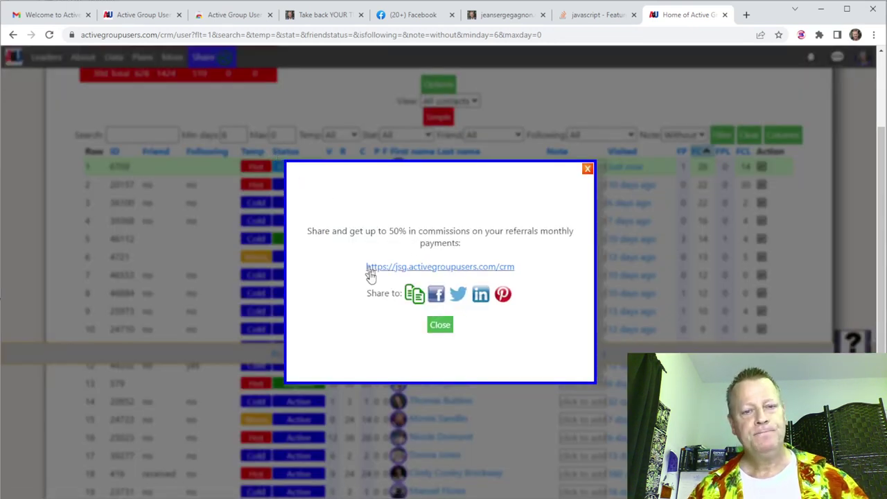